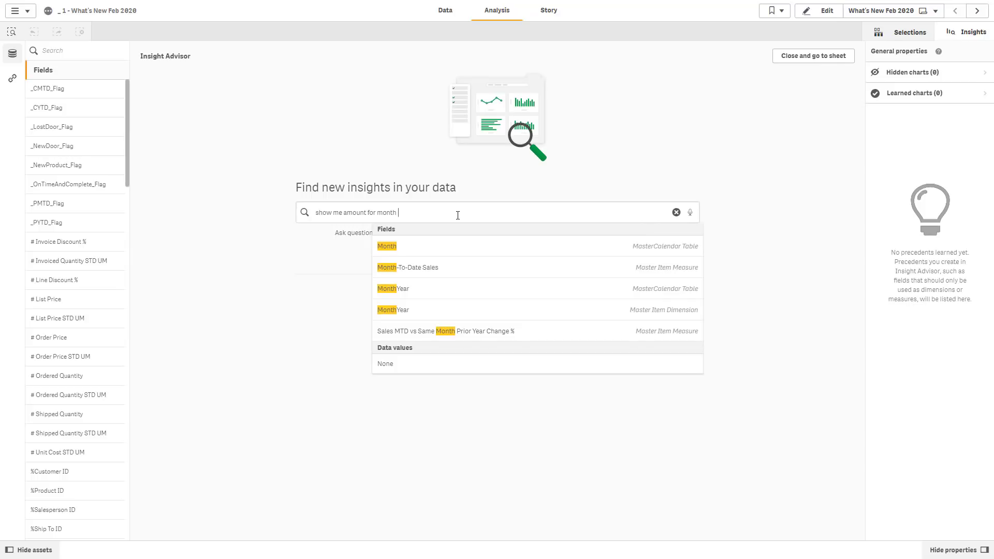
Step: Complete the Insight Advisor query as "show me amount for month for 2014", run it and add the resulting line chart to the sheet
type("or ")
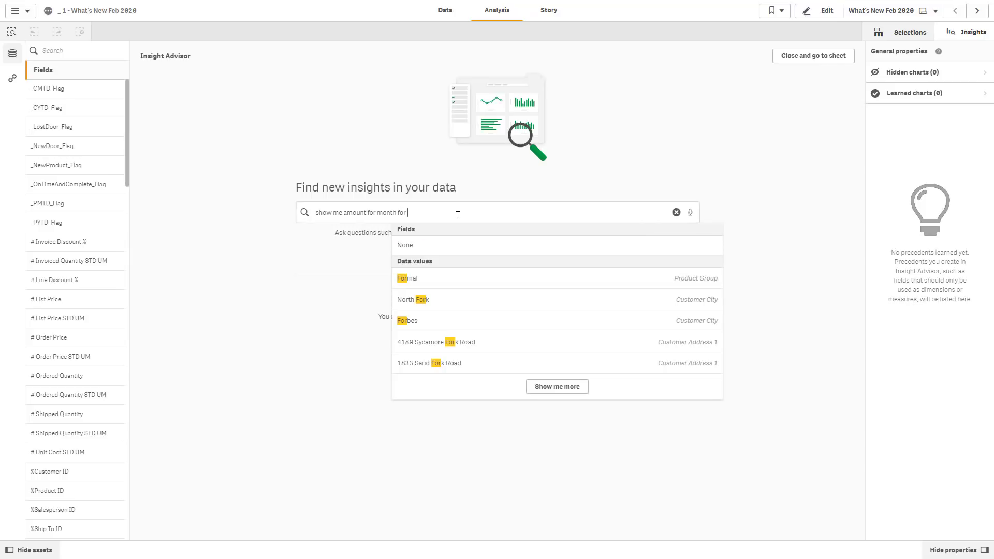
type("2014")
key("Return")
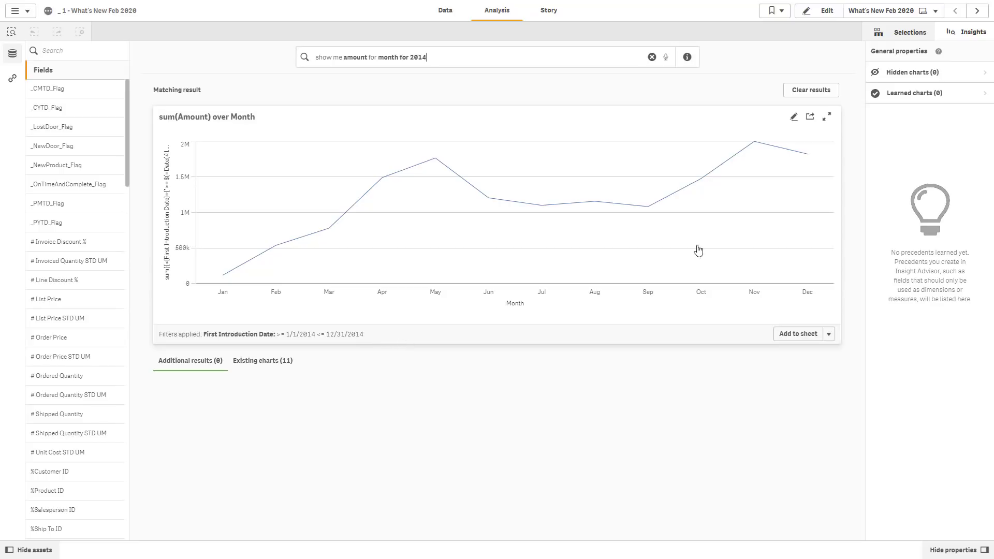
left_click(793, 336)
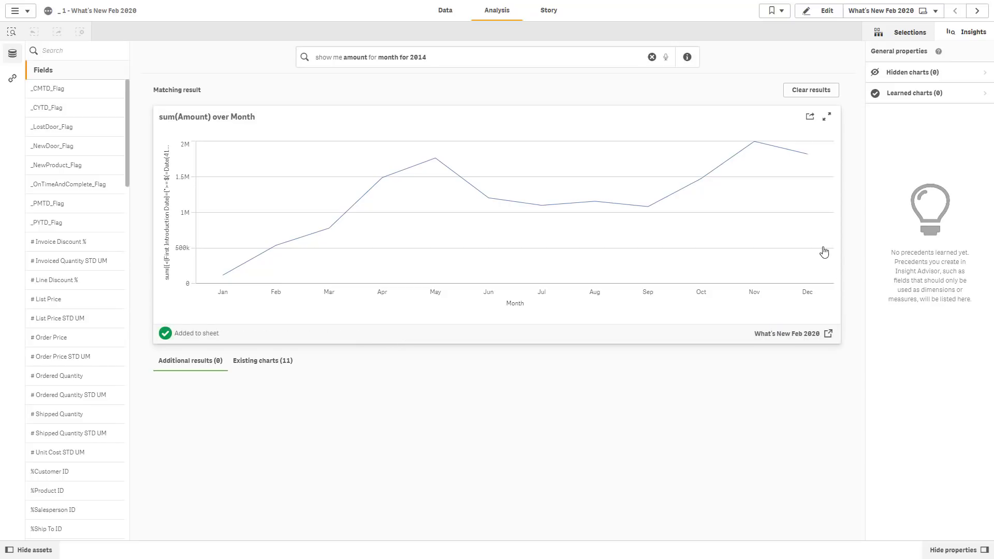
Step: Open the sheet for editing and widen the sum(Amount) over Month line chart to nearly the full sheet width
left_click(820, 11)
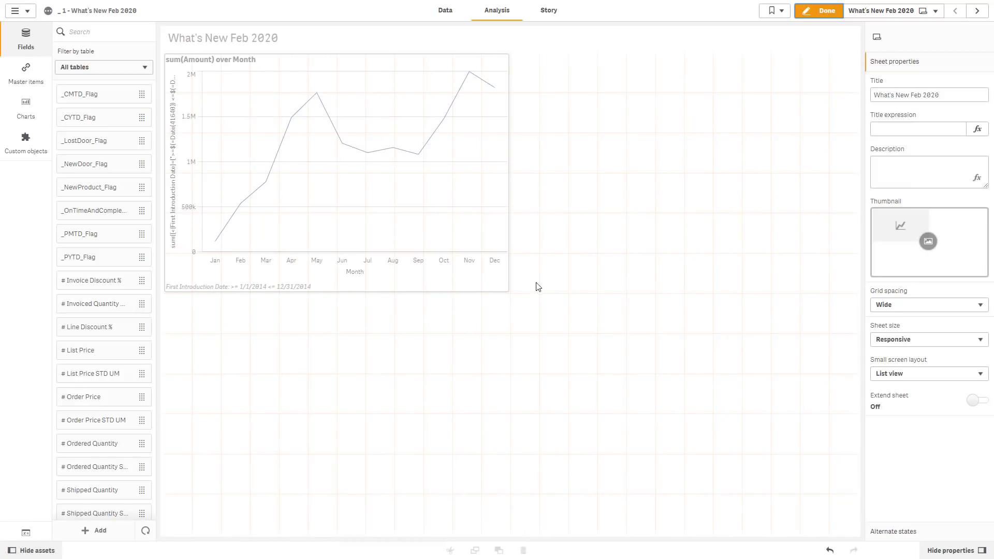
left_click(507, 286)
left_click_drag(506, 288, 833, 310)
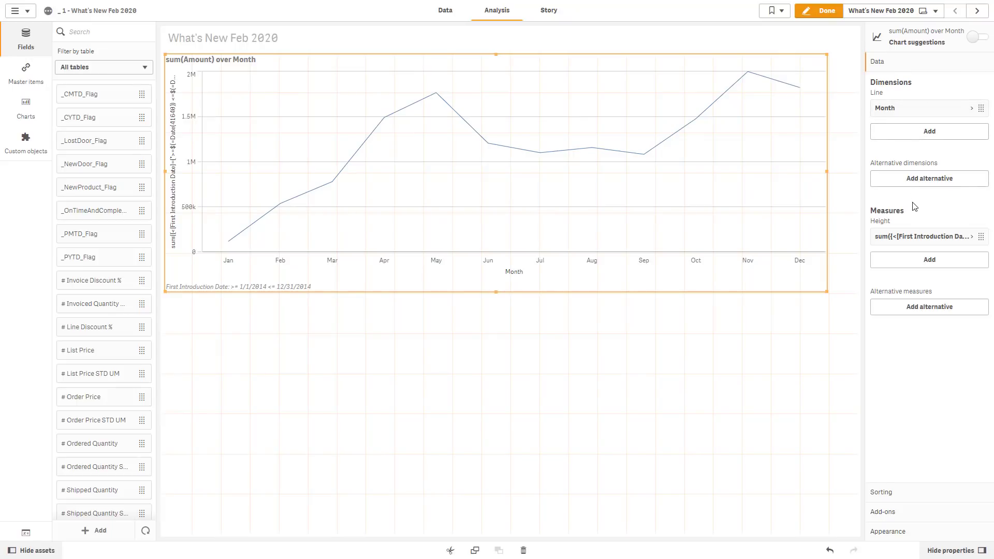
Step: Add a trend line to the line chart's sum of Amount measure
left_click(907, 239)
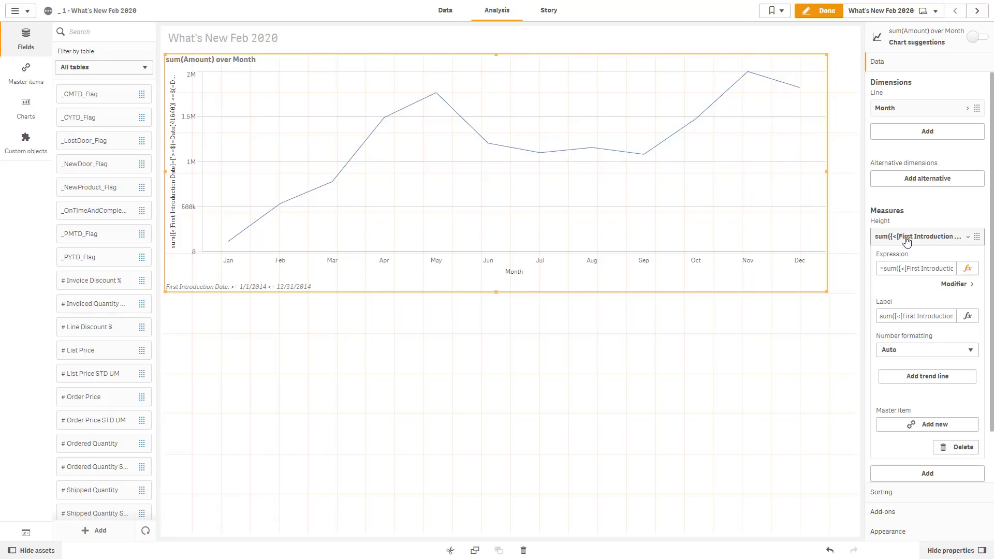
left_click(922, 383)
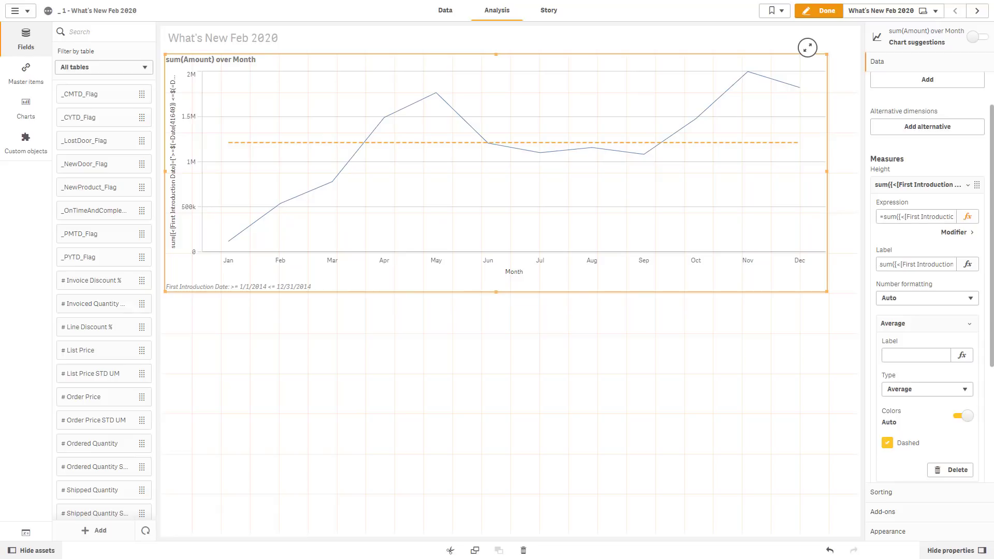
Step: Try the Linear, Second degree polynomial, Exponential and Logarithmic types on the chart's trend line
left_click(933, 394)
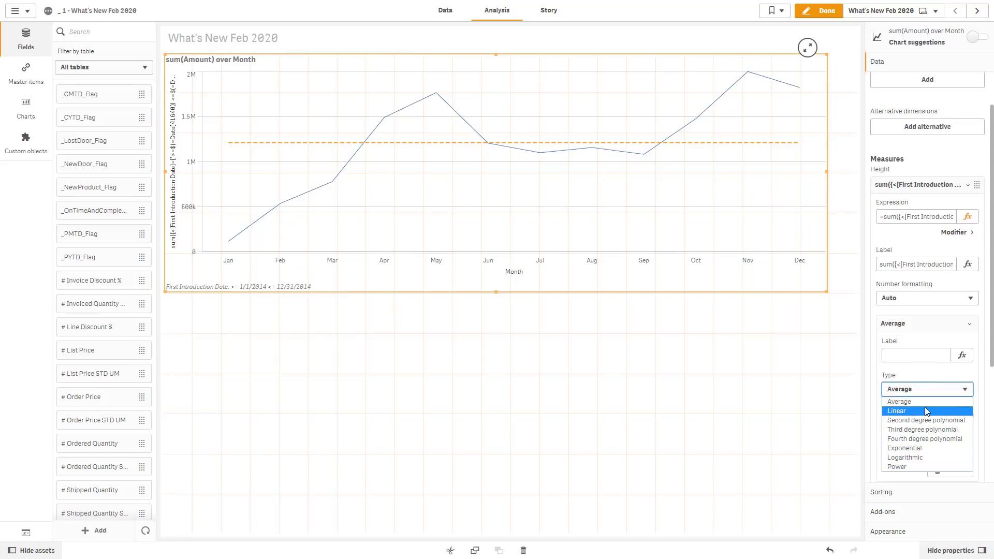
left_click(925, 410)
left_click(920, 390)
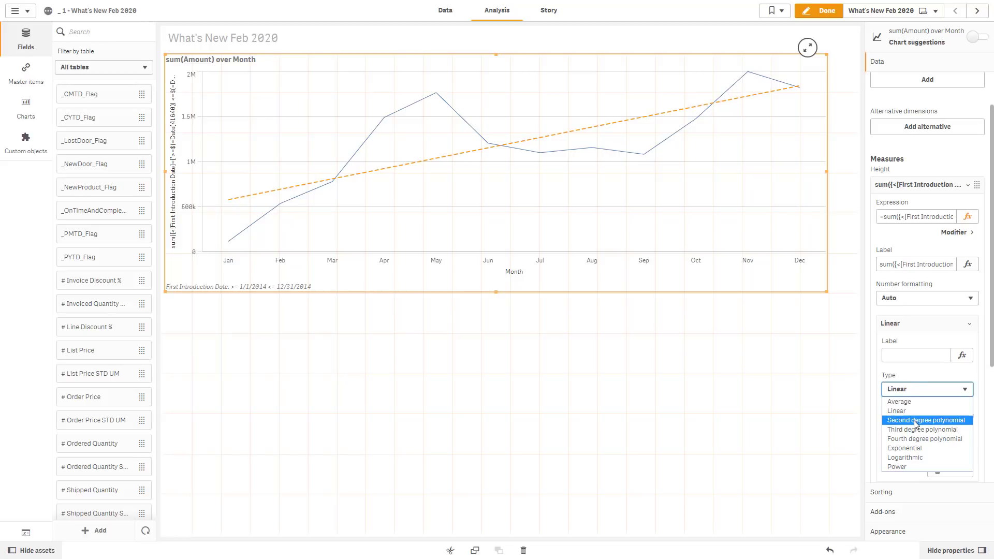
left_click(914, 420)
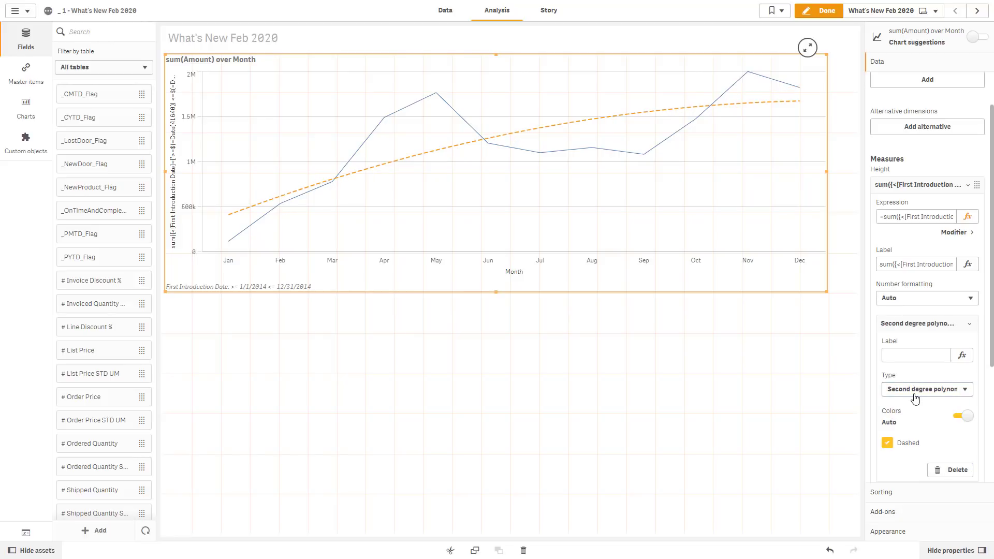
left_click(914, 395)
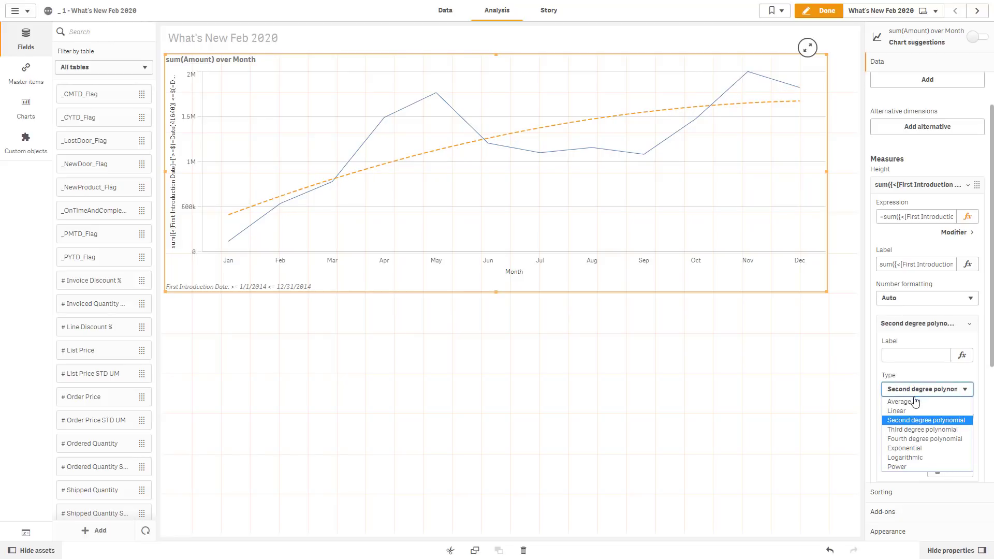
left_click(921, 448)
left_click(920, 400)
left_click(919, 443)
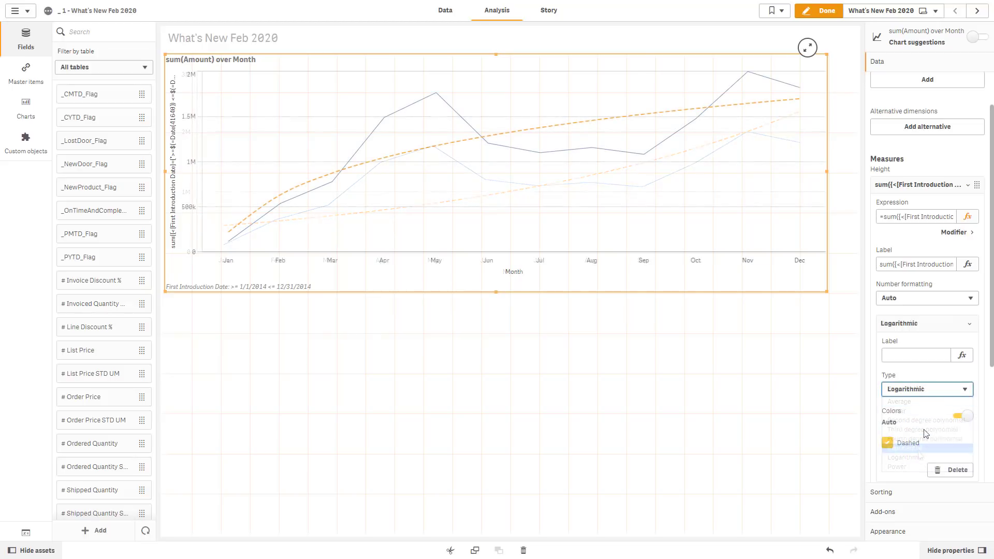
Step: Set the trend line's type to Power, keep it dashed, and give it a custom light green color
left_click(920, 395)
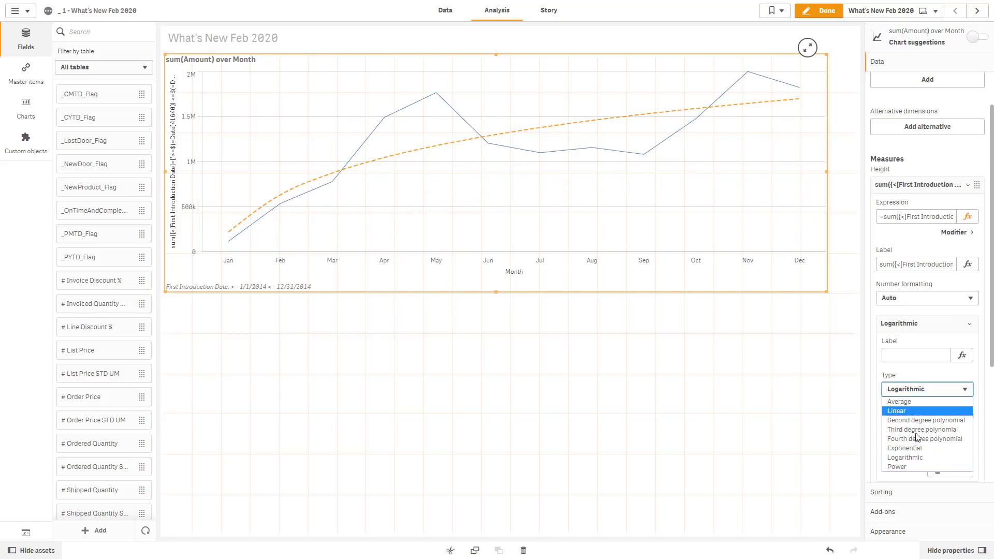
left_click(911, 468)
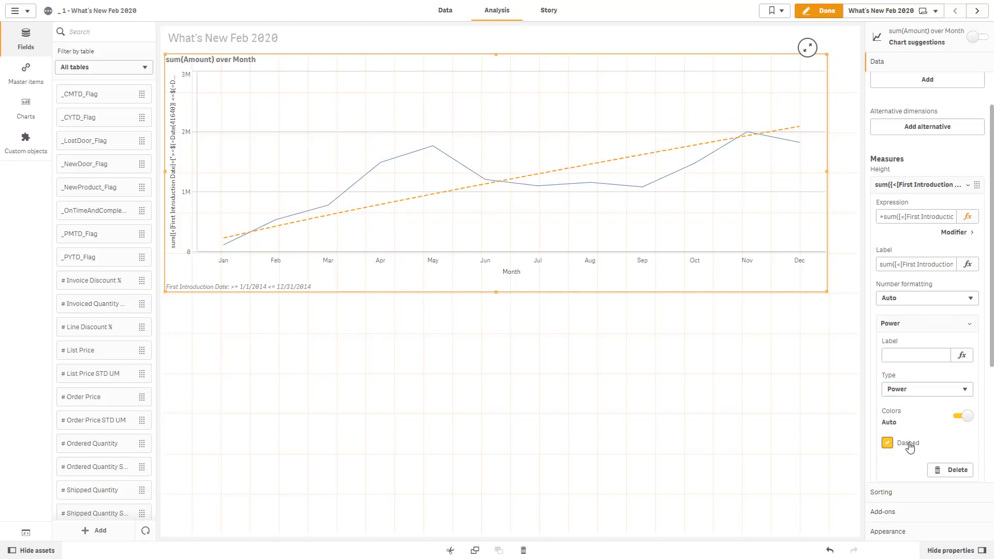
left_click(909, 445)
left_click(910, 445)
left_click(964, 416)
left_click(958, 443)
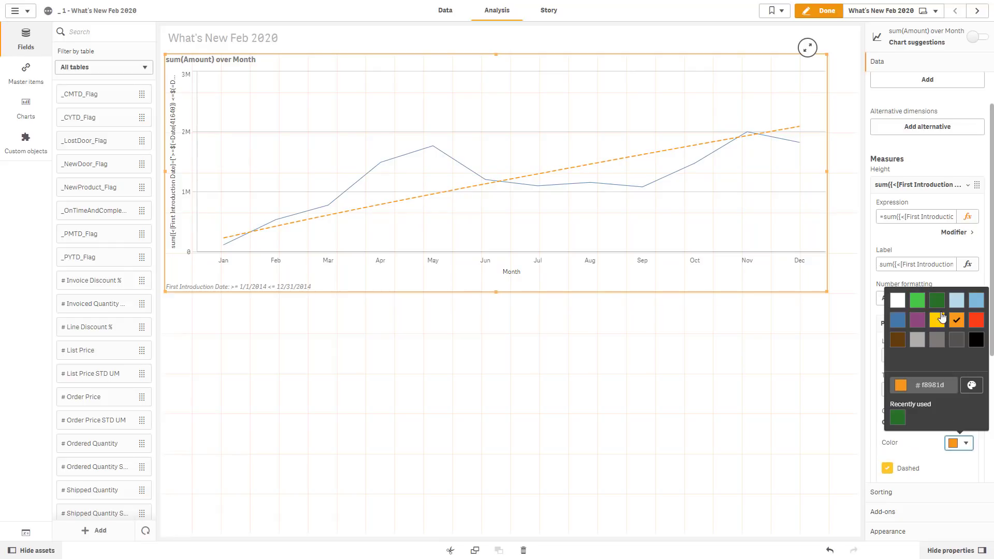
left_click(920, 307)
left_click(811, 397)
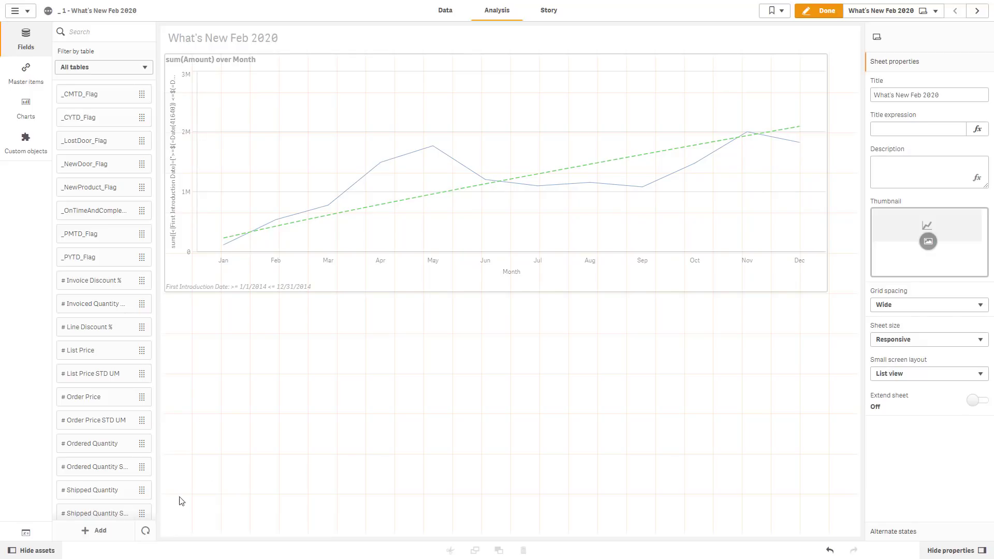
Step: Duplicate the line chart into the empty area below the original on the sheet
left_click(26, 109)
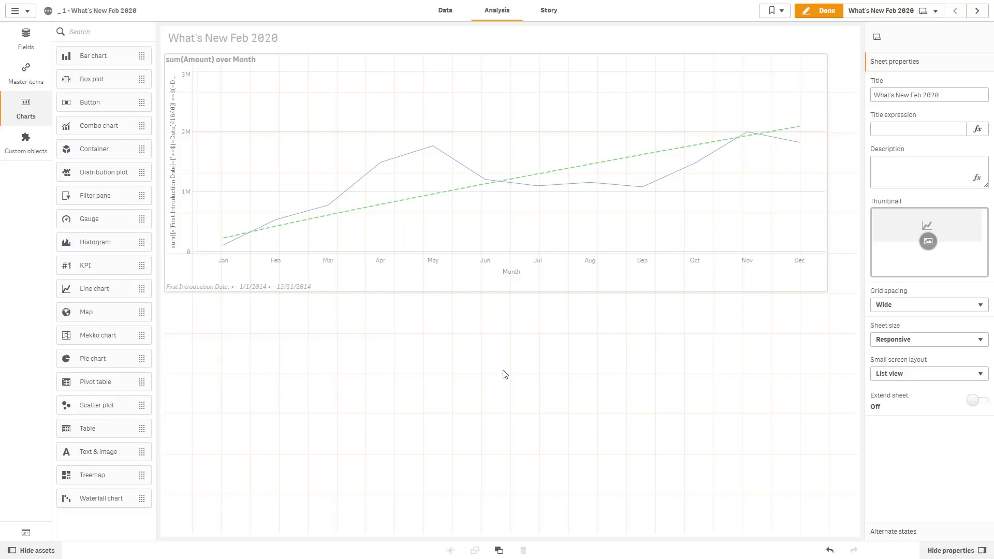
left_click(536, 255)
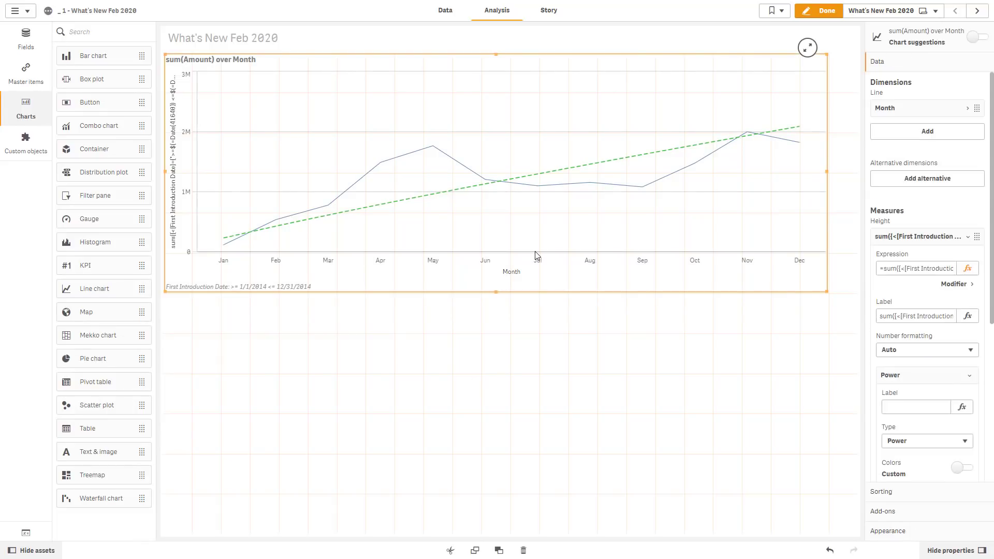
key("ctrl+c")
key("ctrl+v")
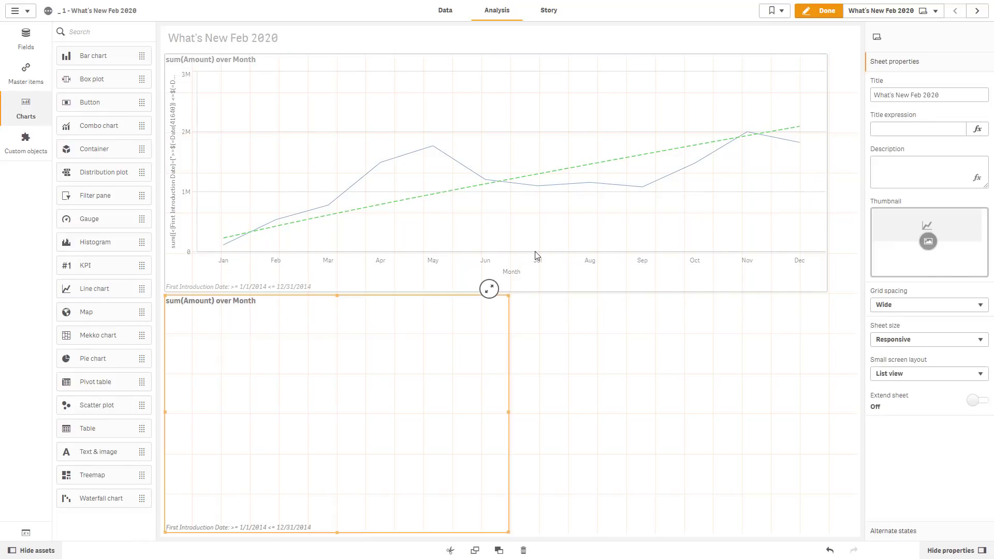
Step: Widen the duplicated chart to the full sheet width and convert it to a table
left_click_drag(509, 412, 847, 442)
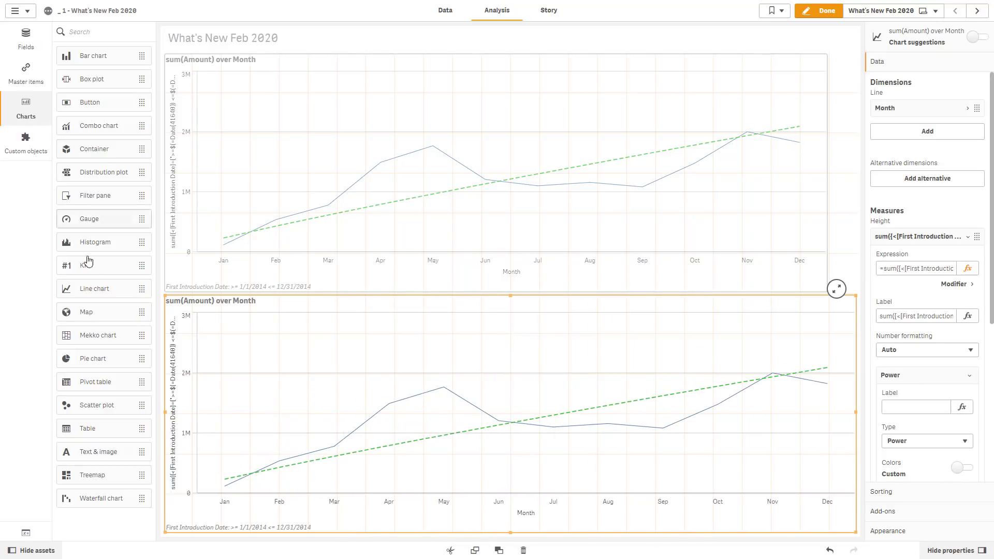
left_click_drag(108, 429, 515, 428)
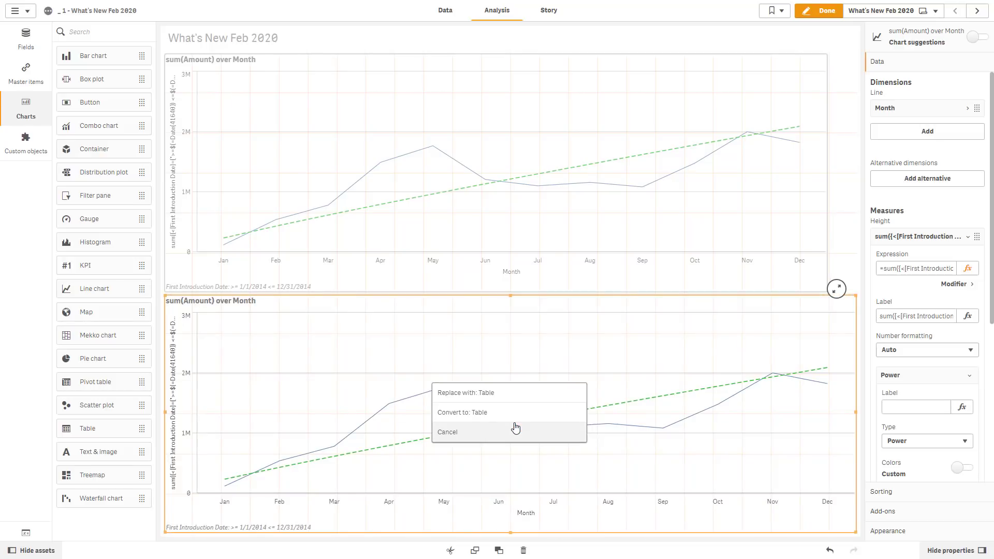
left_click(510, 414)
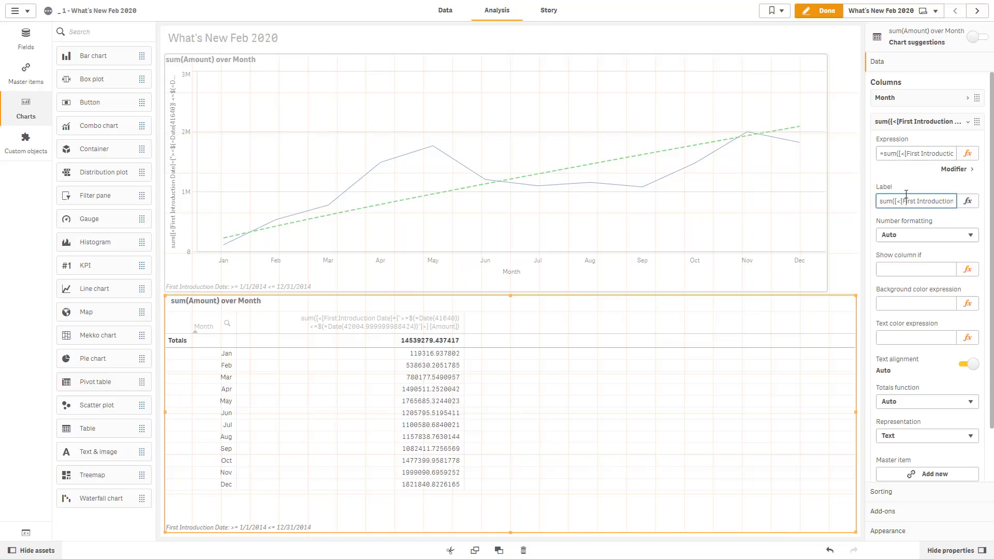
Step: Label the table's measure column "Amount" and set its number formatting to Money
key("ctrl+a")
type("Amiun")
type("ount")
key("Return")
left_click(913, 237)
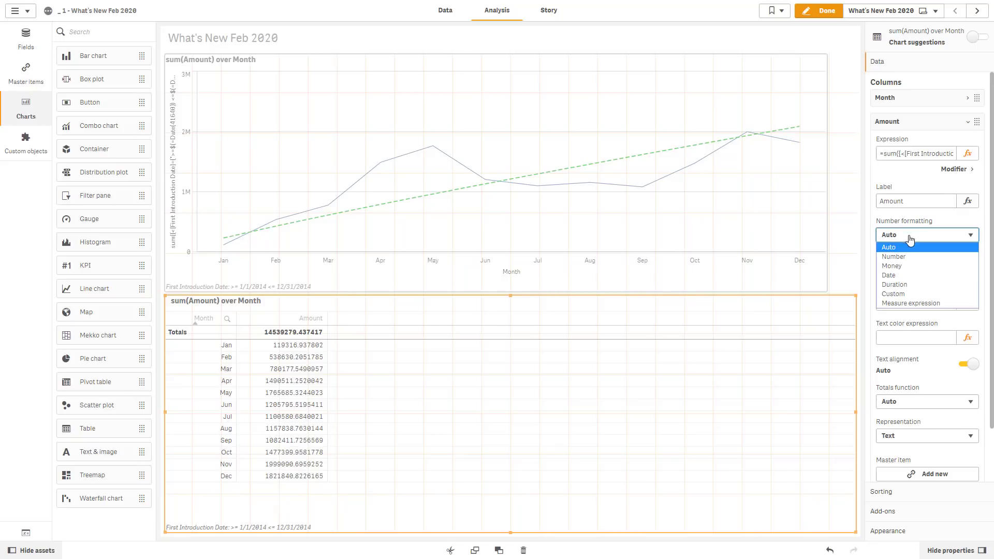
left_click(910, 268)
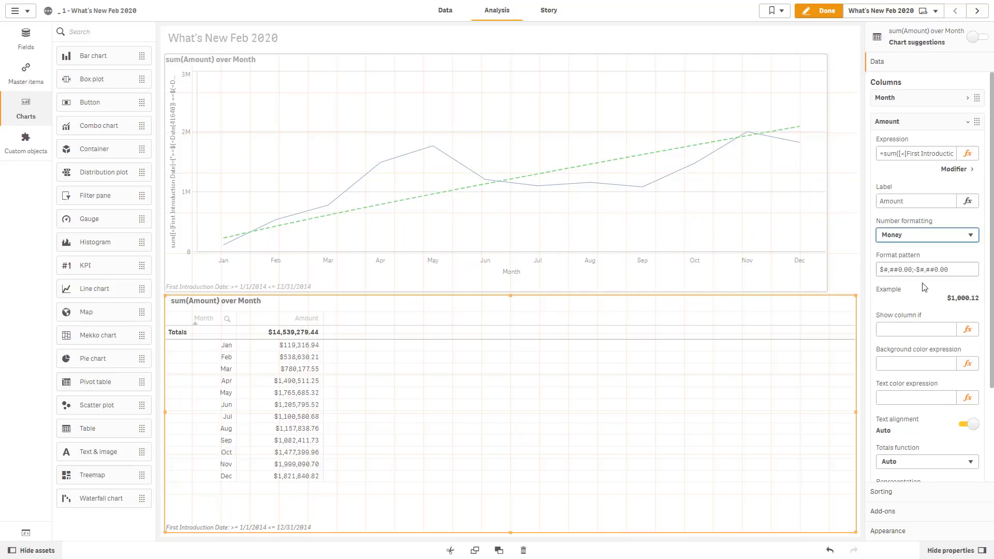
Step: Set the Amount column's representation to Indicator
scroll(931, 327, "down", 1)
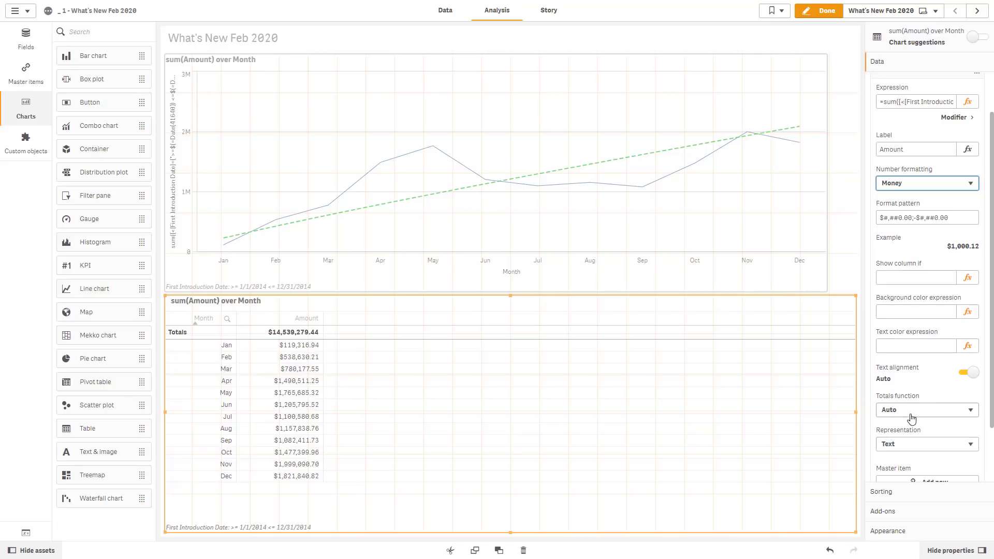
left_click(908, 445)
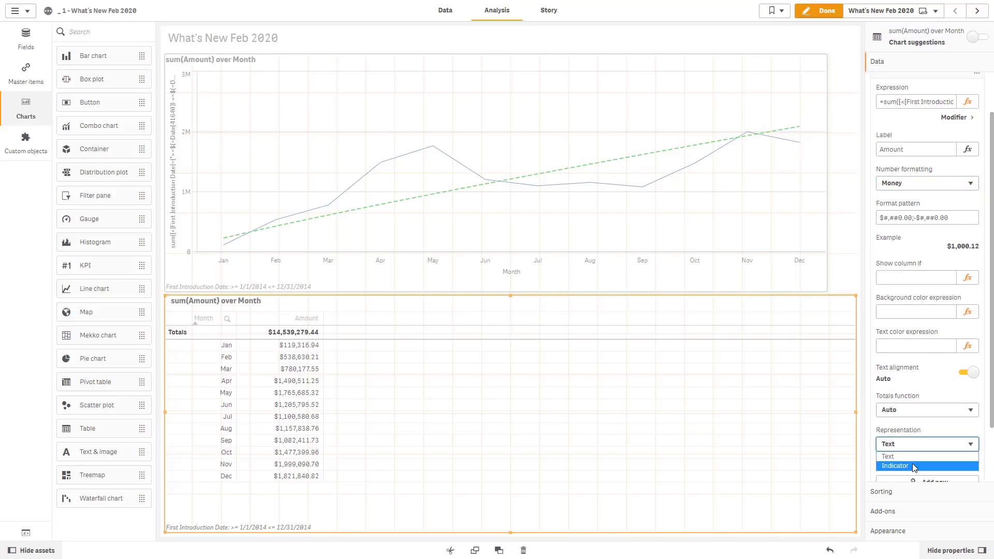
left_click(913, 466)
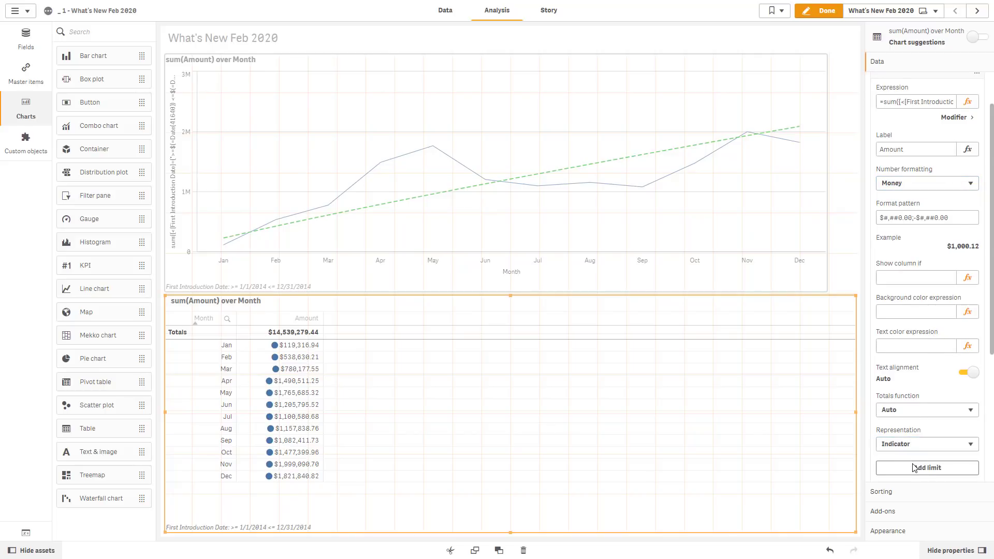
Step: Add two limits to the Amount indicator and raise the lower limit slightly, leaving the upper limit at 1219366.64621
left_click(929, 467)
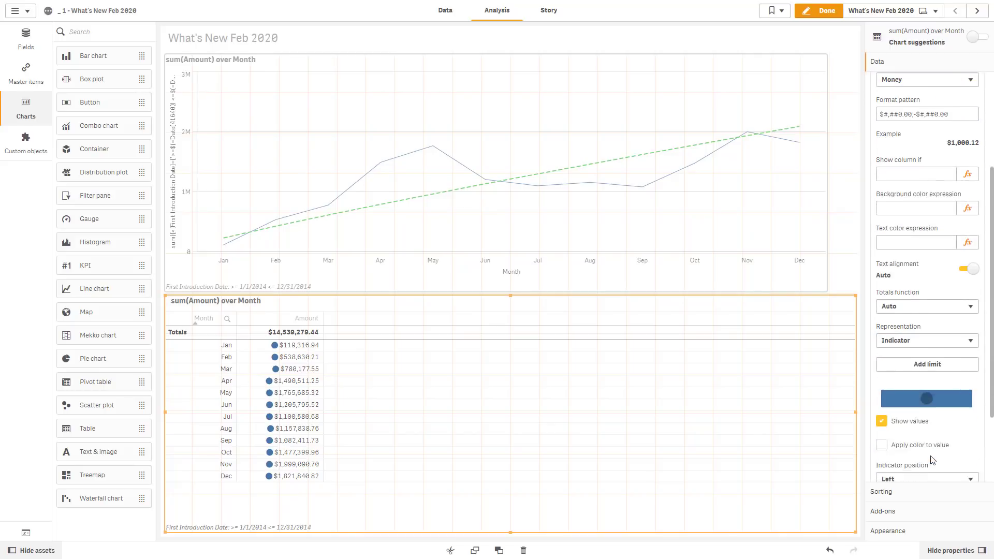
left_click(937, 372)
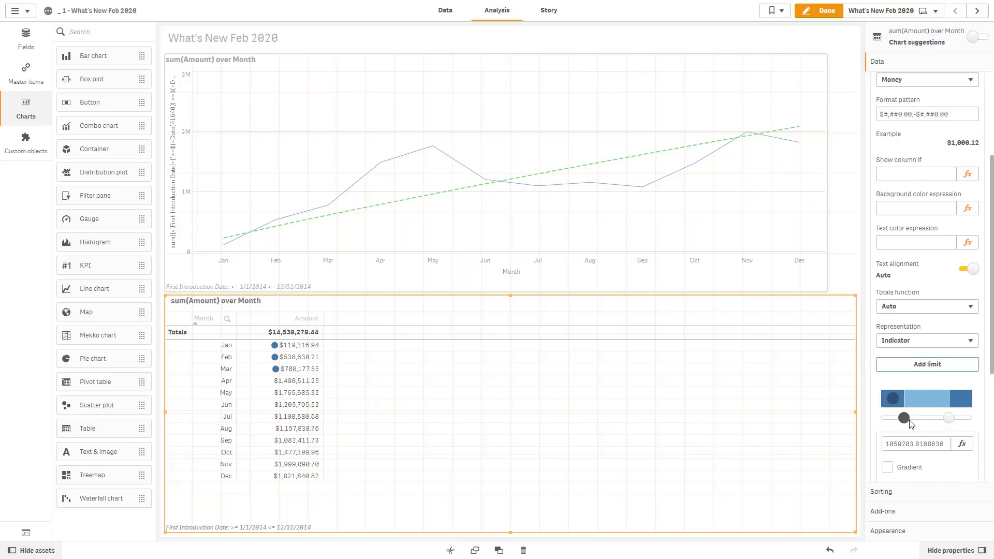
left_click_drag(909, 420, 951, 418)
Step: Color the indicator's lowest range red and its middle range yellow, using the circle symbol for the middle range
left_click(896, 400)
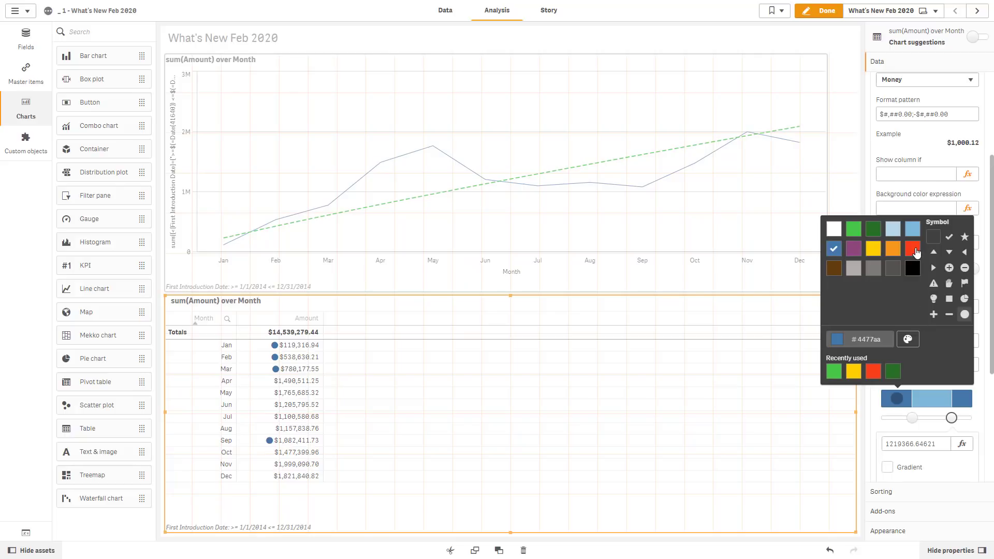
left_click(913, 249)
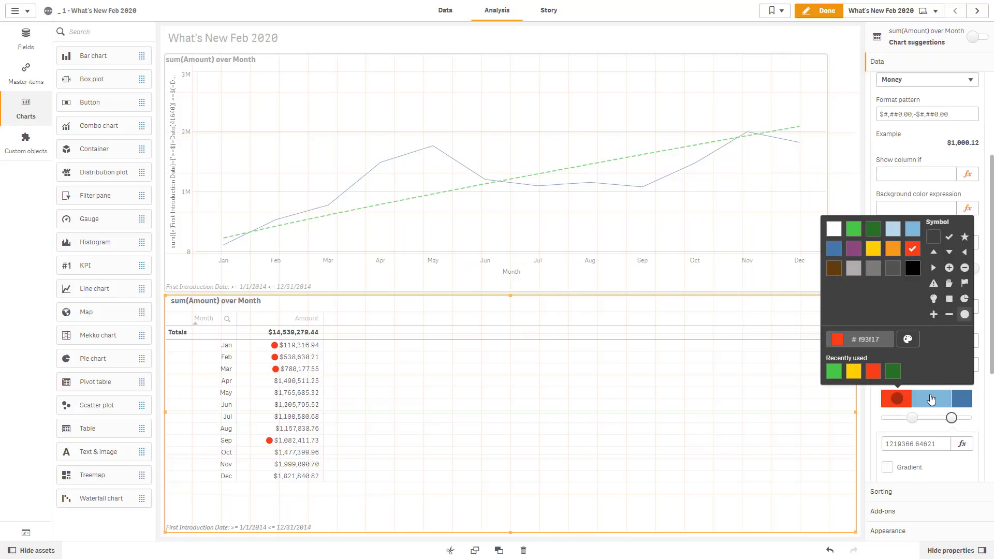
left_click(930, 398)
left_click(930, 398)
left_click(888, 249)
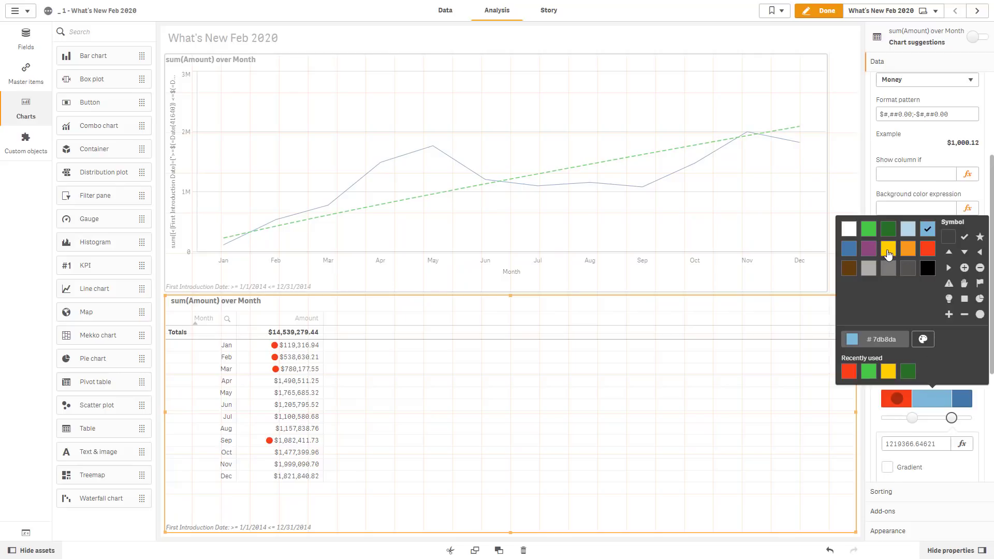
left_click(980, 314)
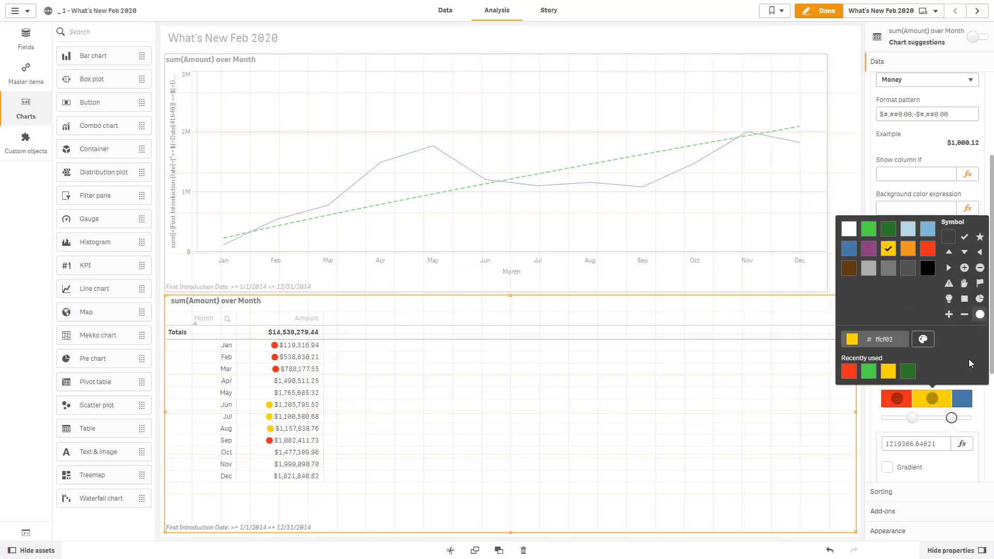
Step: Color the indicator's highest range light green and assign it the circle symbol
left_click(965, 404)
left_click(868, 228)
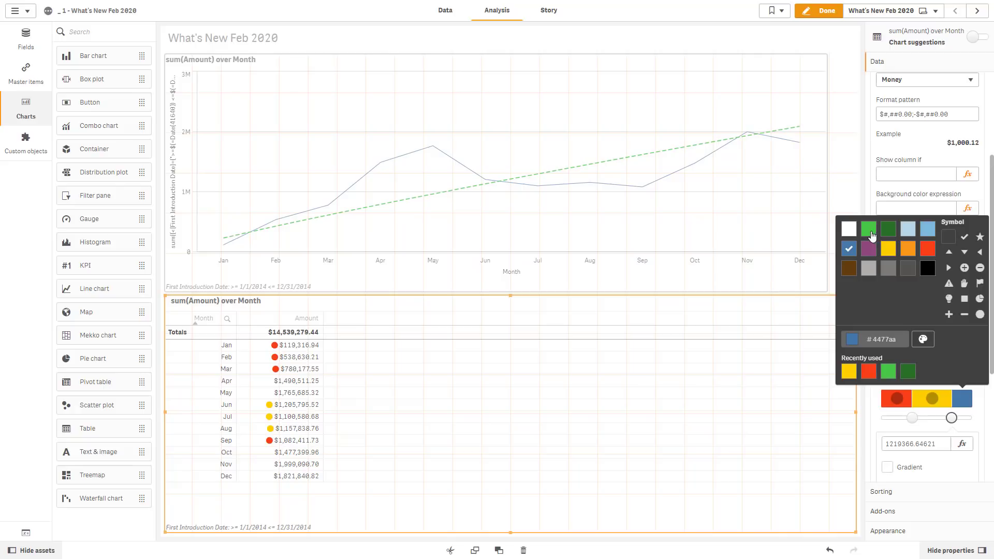
left_click(980, 315)
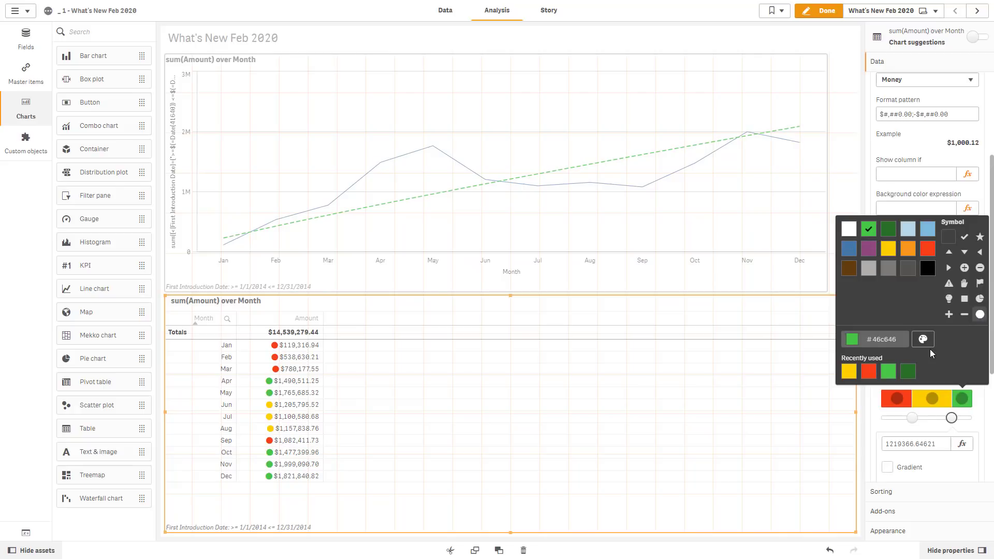
Step: Try the Gradient option on the Amount indicator's upper limit and turn it back off
left_click(878, 428)
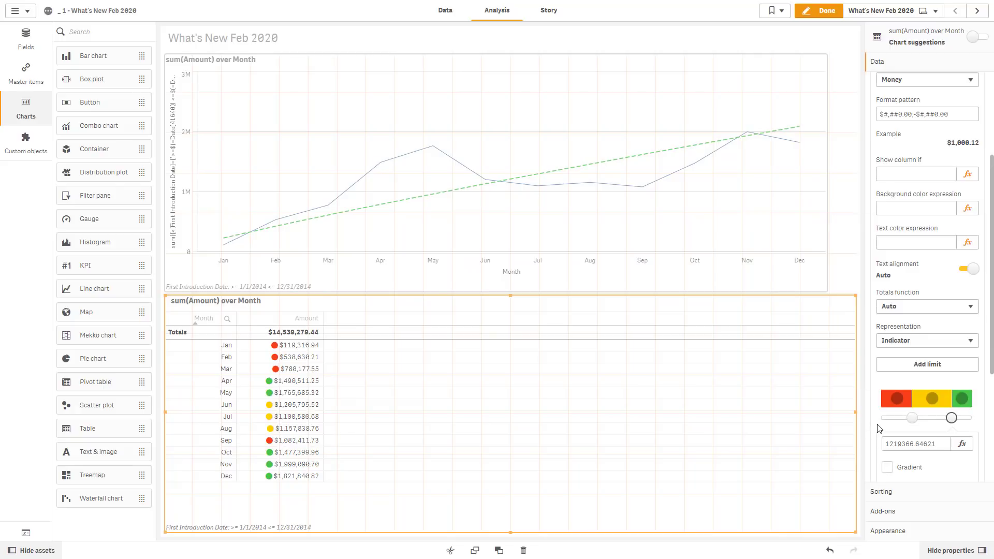
scroll(901, 463, "down", 1)
left_click(886, 417)
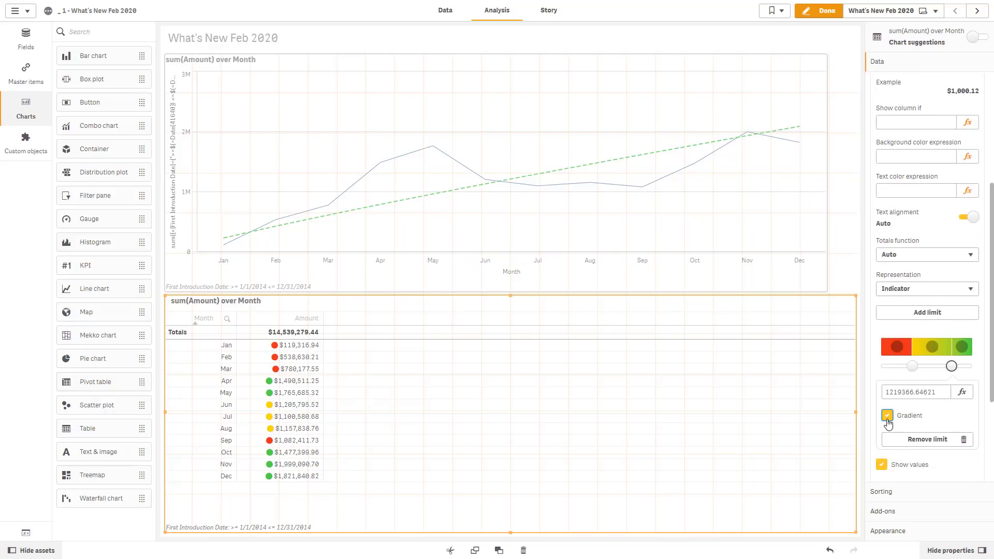
left_click(887, 418)
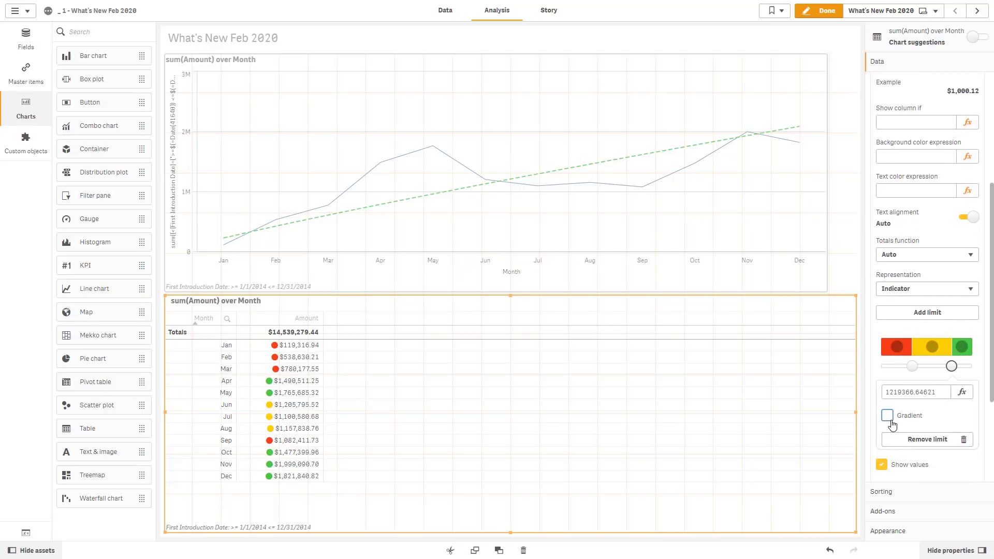
Step: Try hiding and restoring the indicator's values, and try applying the indicator color to the Amount values before turning that off
scroll(887, 421, "down", 1)
left_click(883, 417)
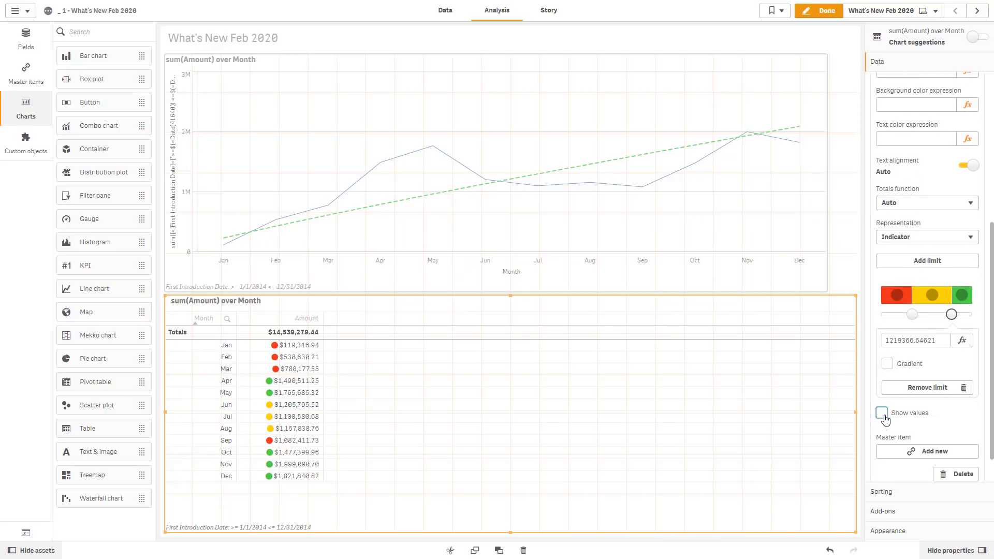
left_click(883, 416)
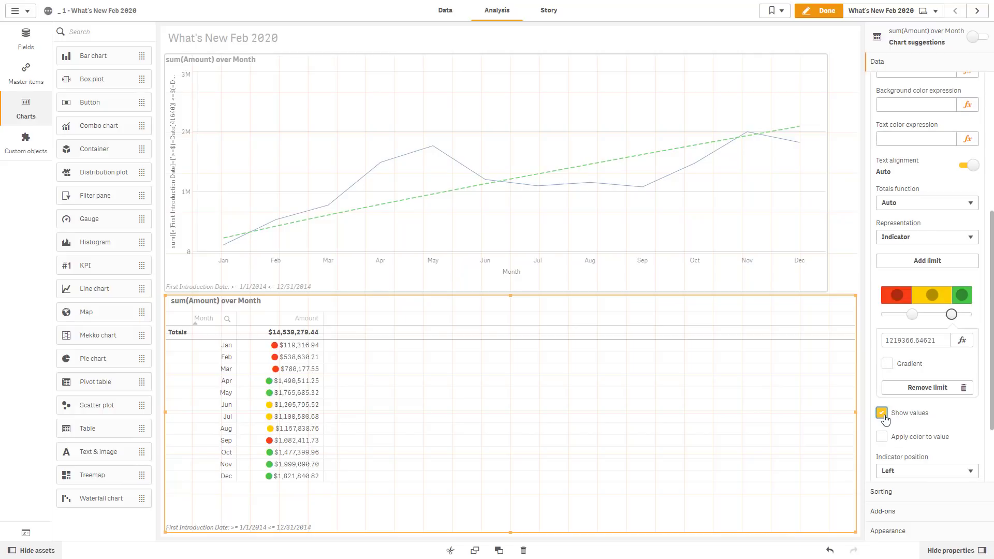
left_click(881, 436)
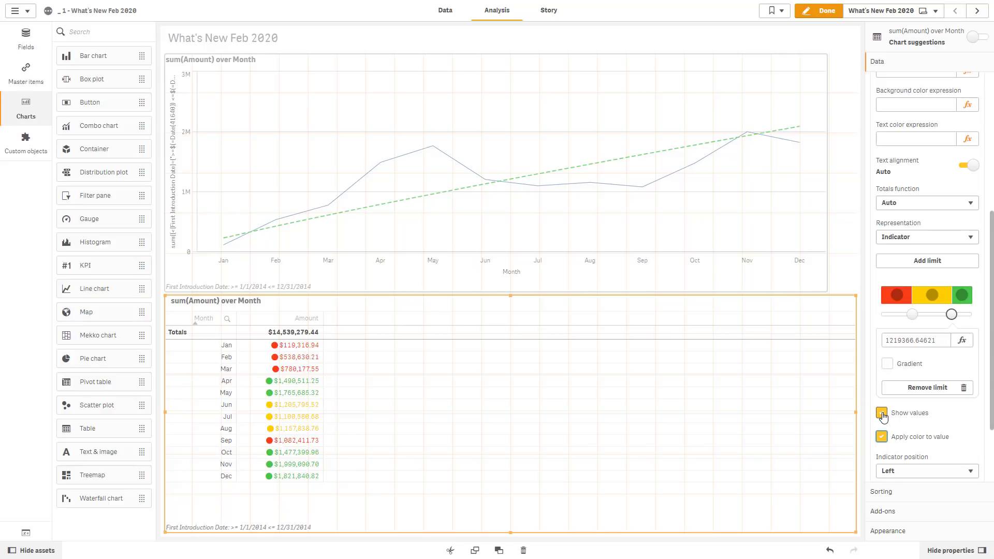
left_click(881, 437)
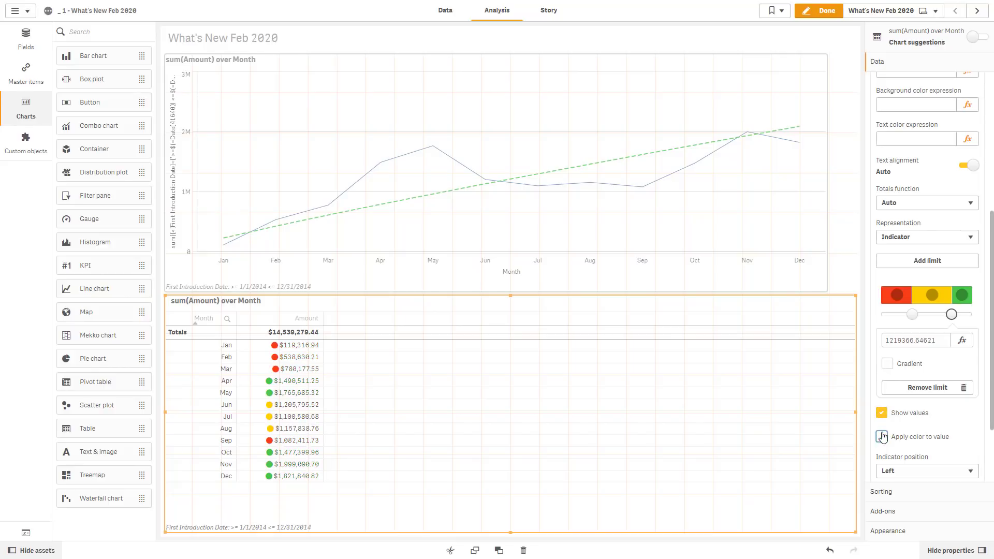
Step: Raise the lower limit of the Amount indicator slightly
mouse_move(912, 314)
left_mouse_down()
mouse_move(899, 320)
mouse_move(954, 316)
mouse_move(924, 317)
left_mouse_up()
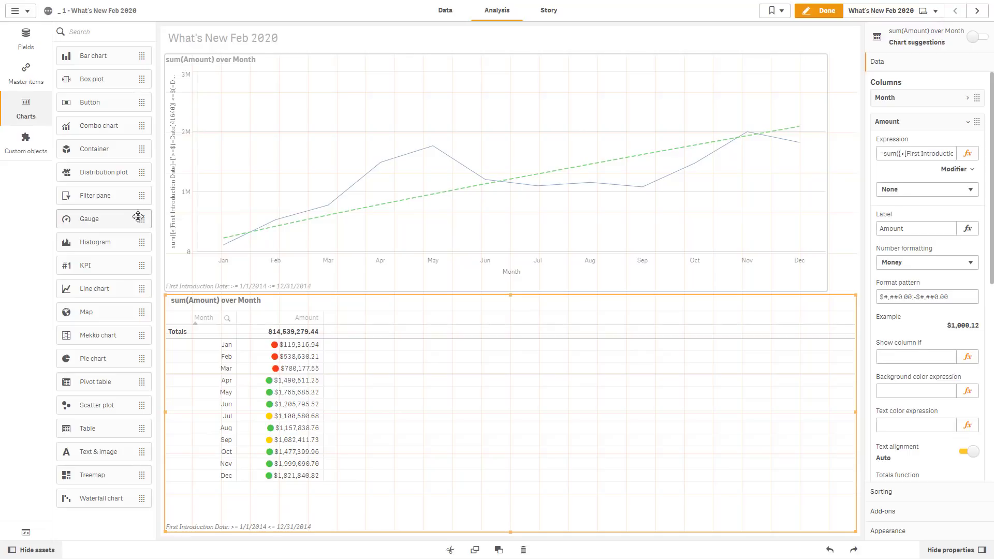
Step: Convert the table below the trend chart to a line chart
left_click_drag(92, 299, 482, 399)
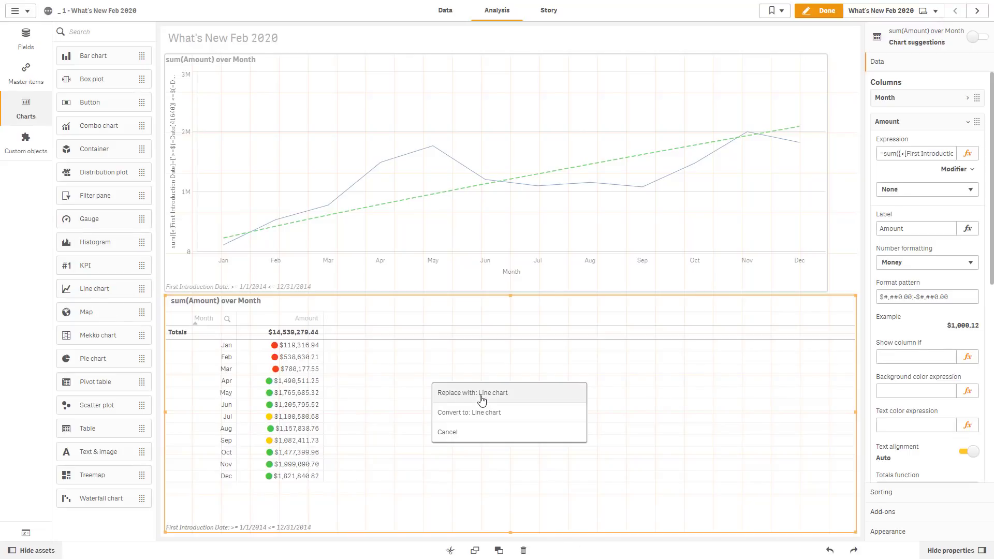
left_click(484, 412)
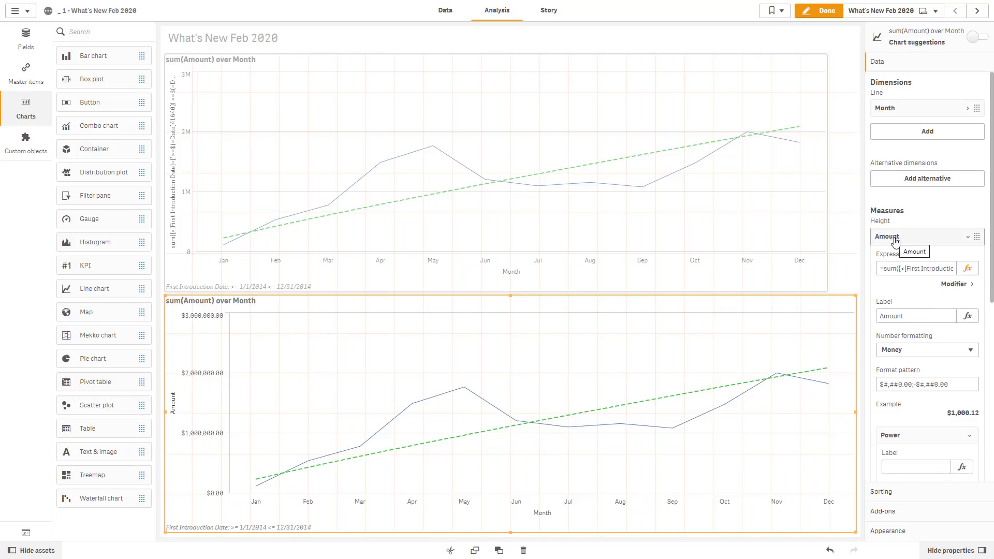
Step: Apply the Accumulation modifier to the converted line chart's Amount measure with its range set to Full
left_click(952, 284)
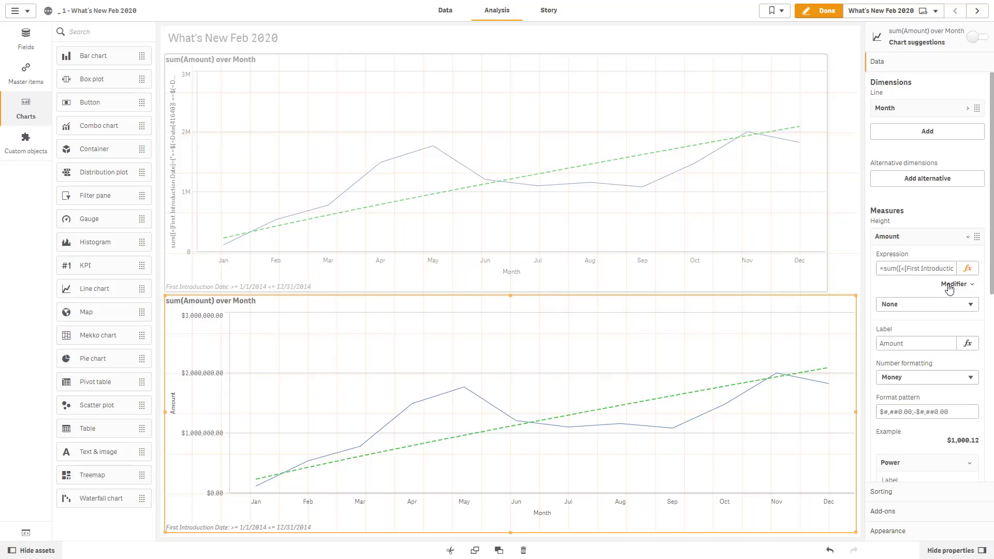
left_click(958, 307)
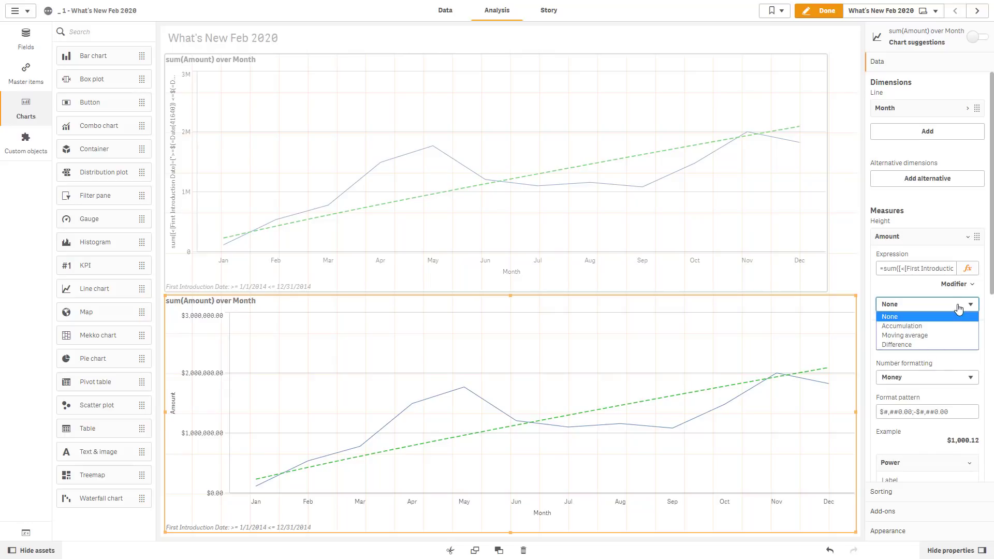
left_click(955, 325)
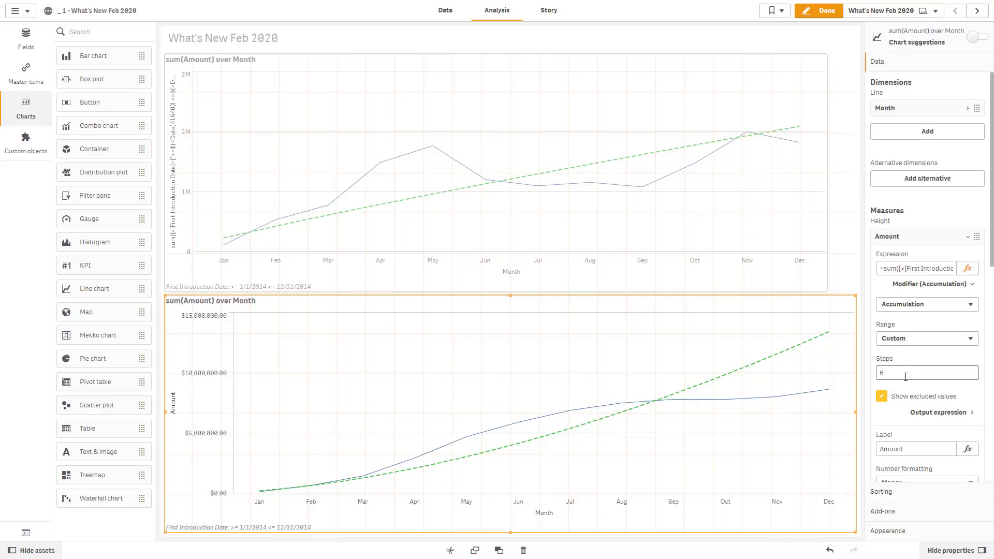
left_click(906, 342)
left_click(906, 354)
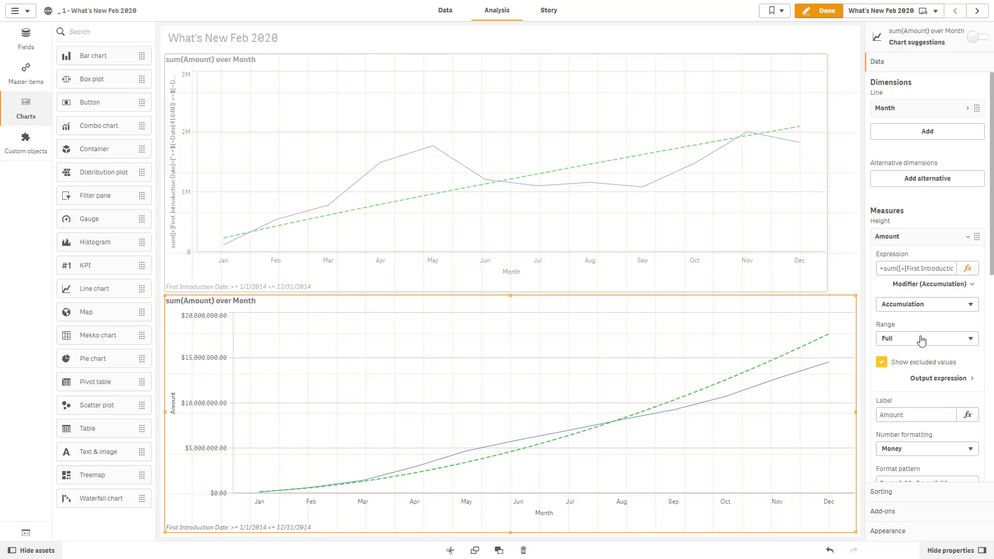
Step: Change the Amount measure's modifier to Moving average and view its range options
left_click(929, 305)
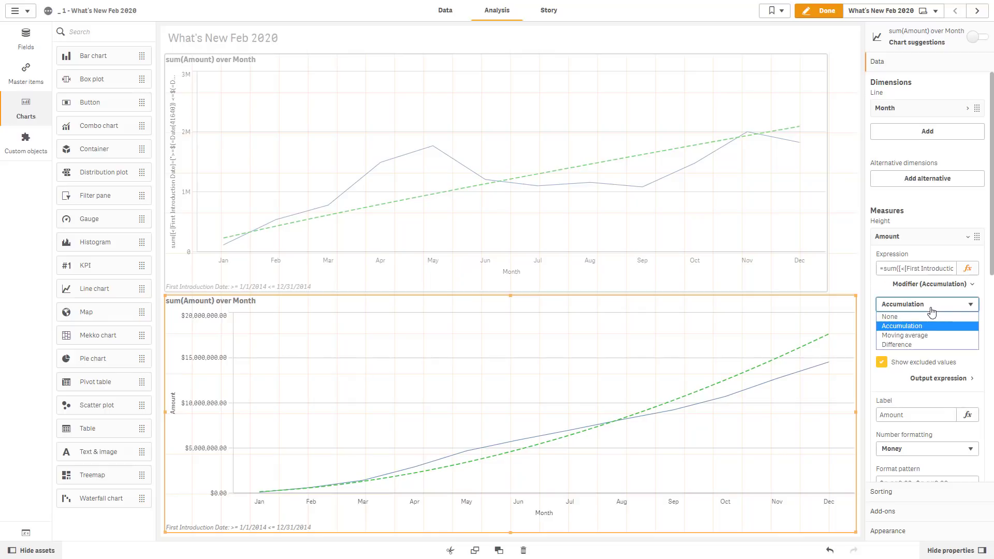
left_click(932, 336)
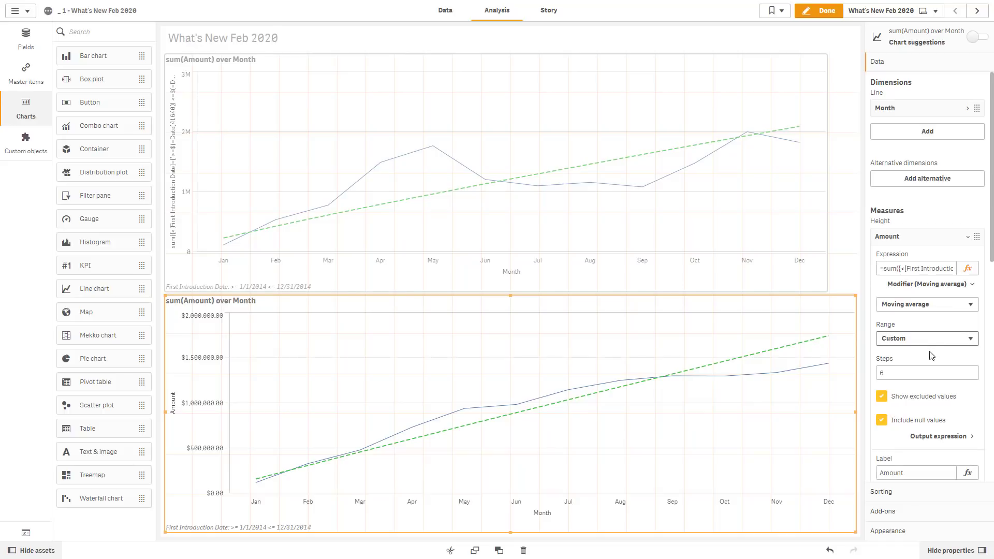
left_click(924, 343)
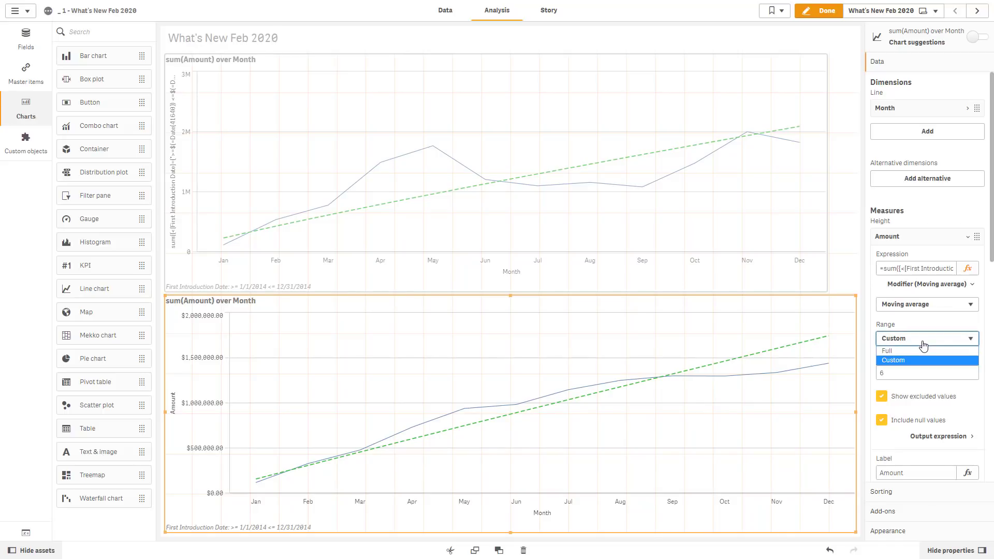
Step: Change the Amount measure's modifier to Difference and display its output expression
left_click(922, 305)
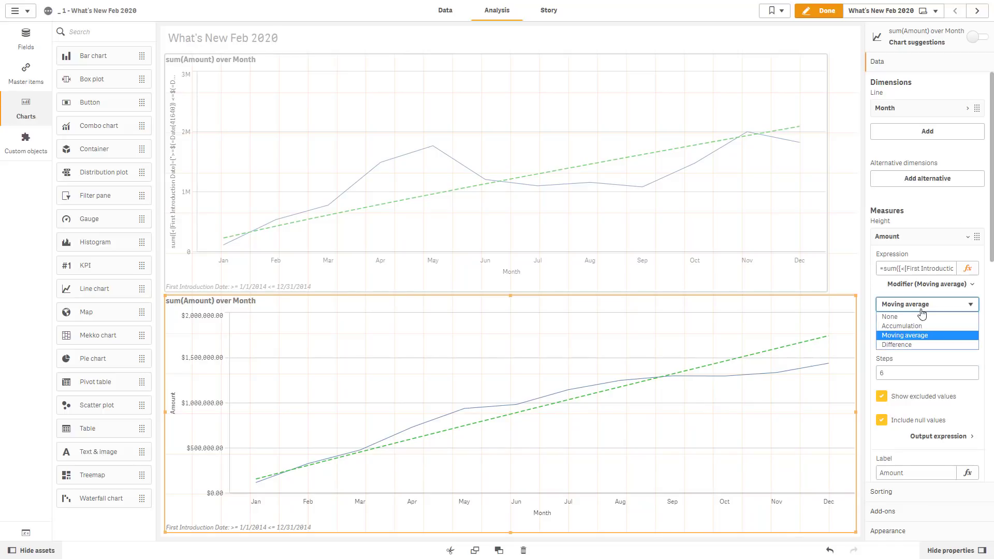
left_click(923, 345)
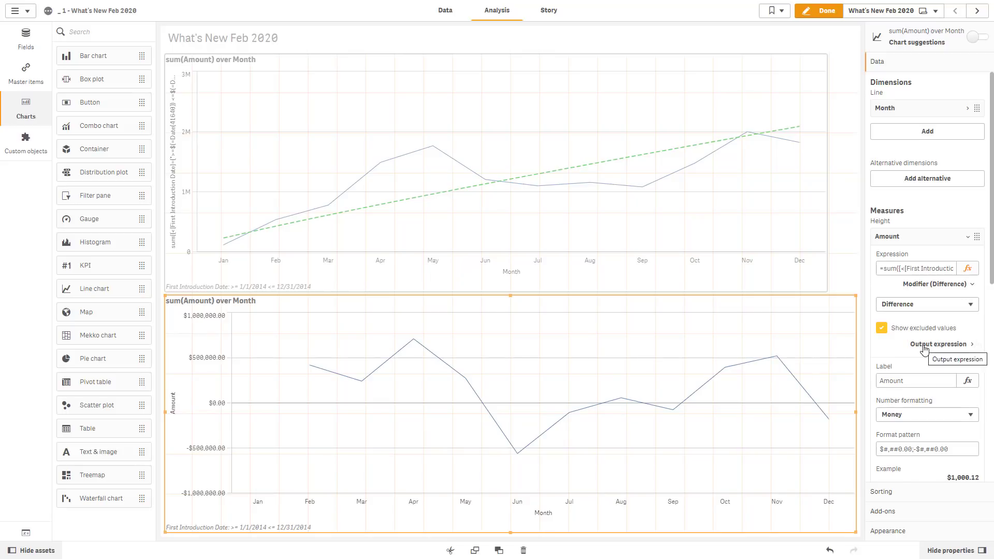
left_click(975, 344)
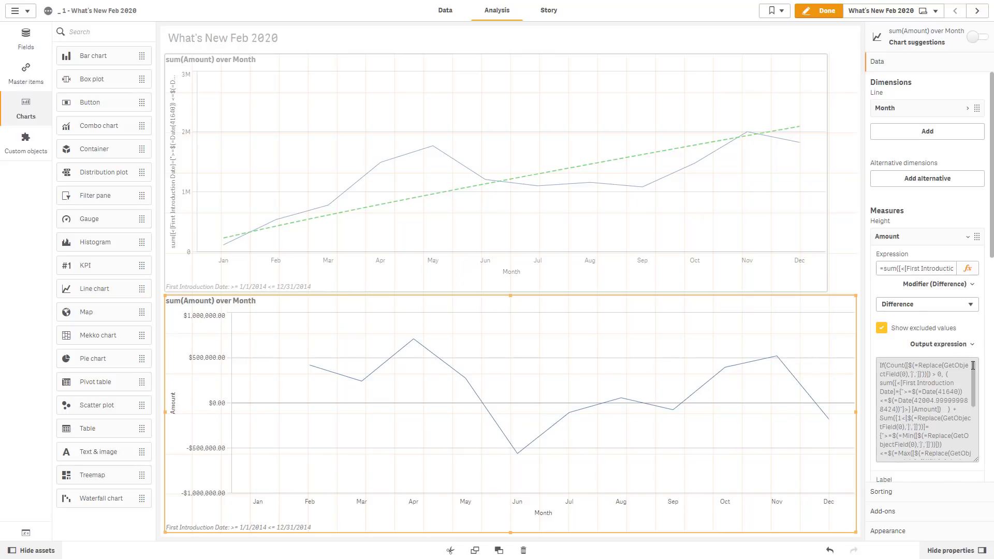
mouse_move(973, 365)
left_mouse_down()
mouse_move(976, 430)
mouse_move(978, 356)
left_mouse_up()
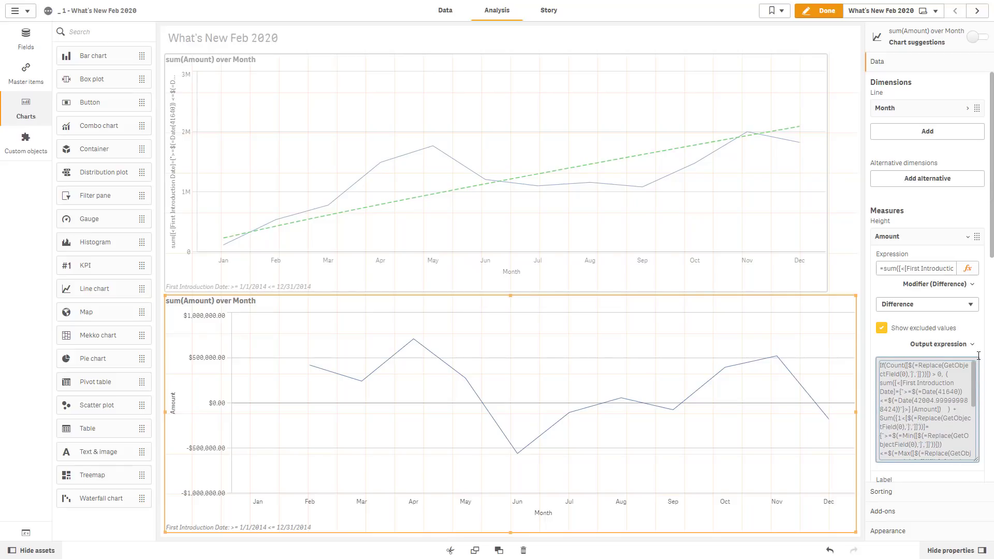
left_click(976, 337)
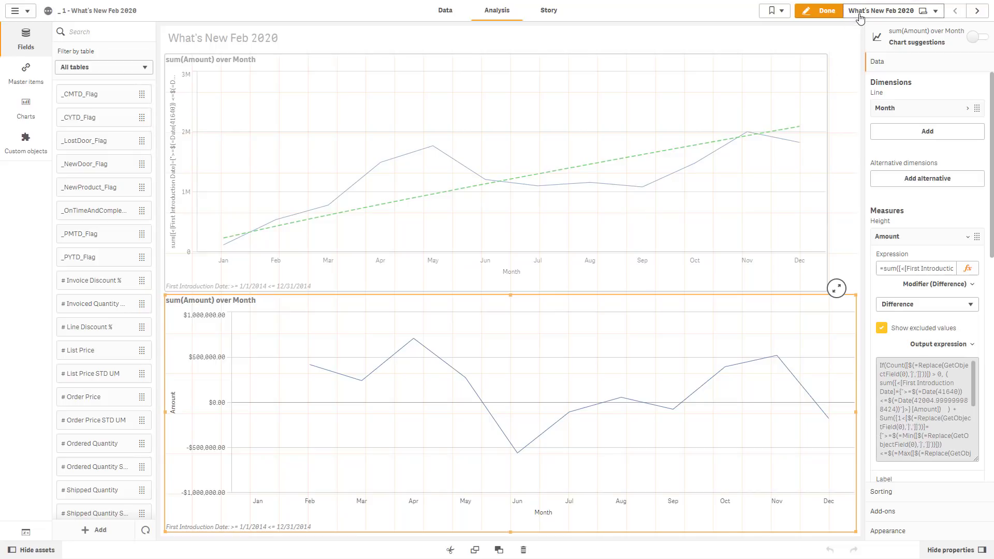
Step: Switch to the Map Symbols sheet
left_click(881, 11)
left_click(424, 124)
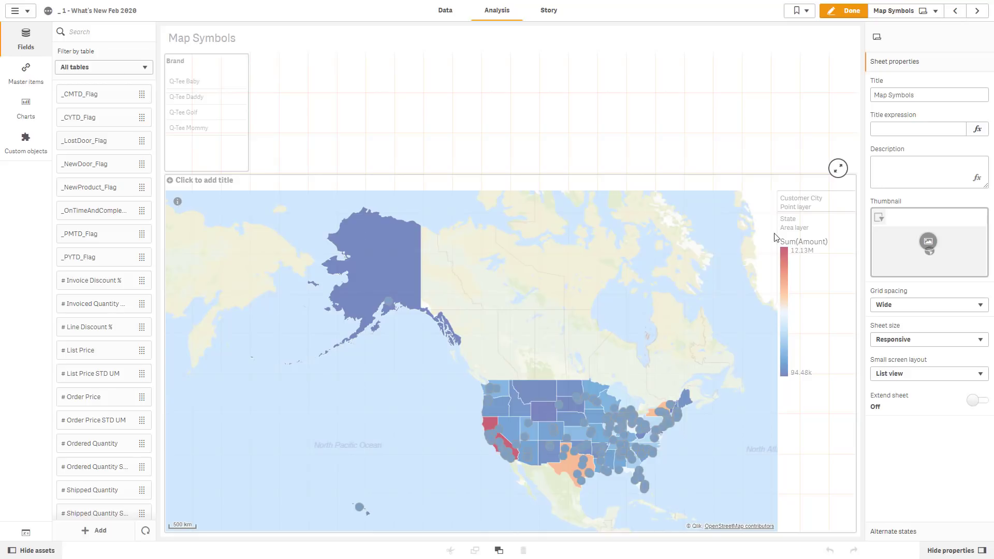
Step: Reduce the bubble size of the map's Customer City point layer slightly
left_click(657, 329)
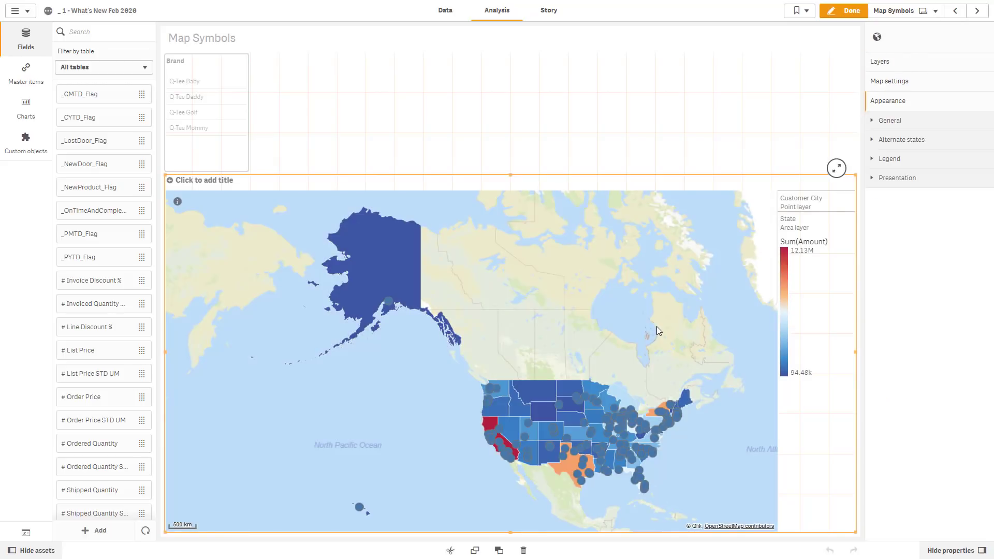
left_click(885, 62)
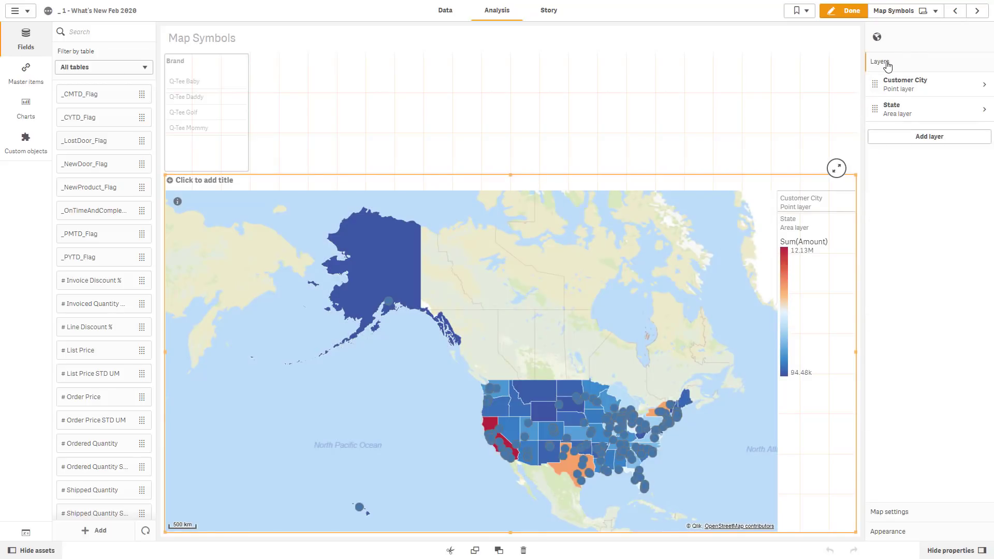
left_click(917, 91)
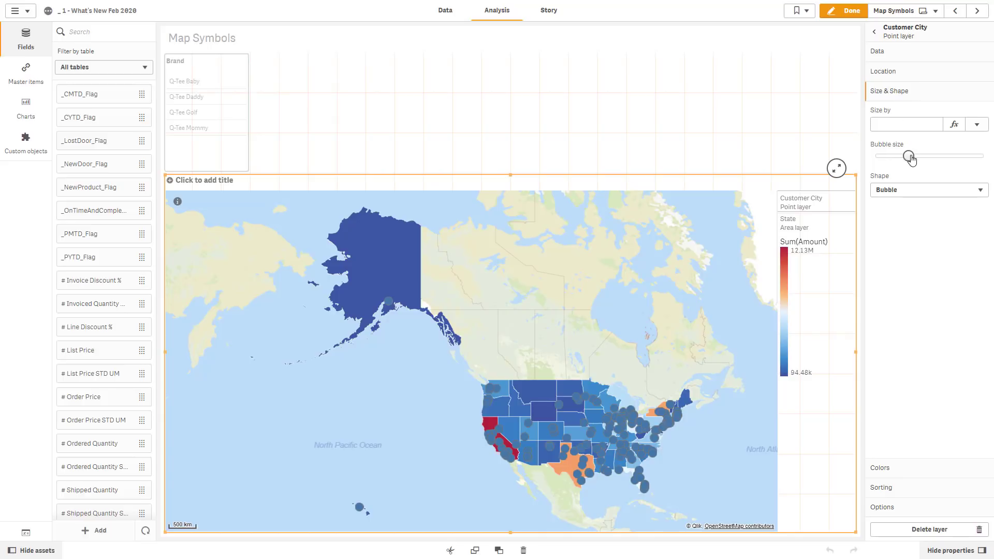
mouse_move(911, 159)
left_mouse_down()
mouse_move(933, 158)
mouse_move(899, 159)
left_mouse_up()
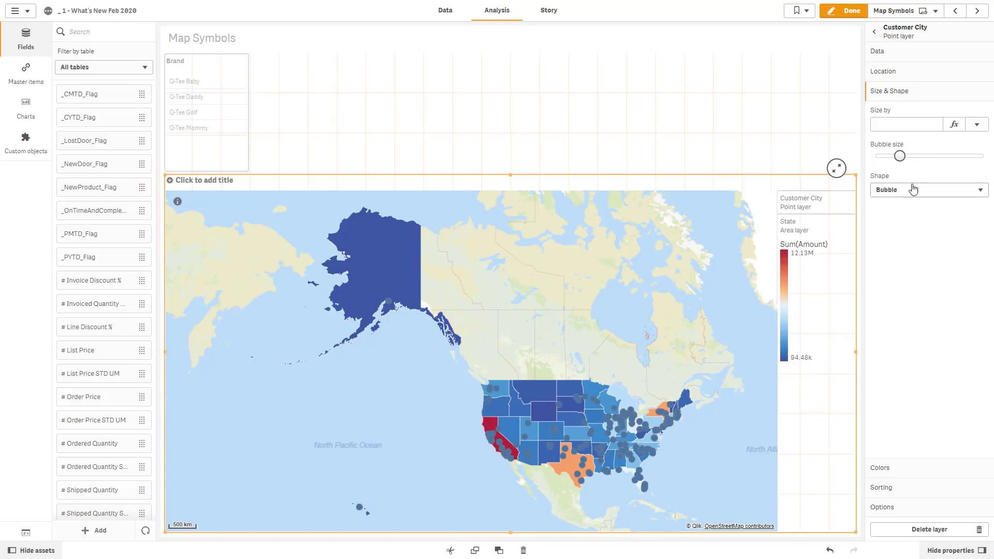
Step: Set the Customer City layer's shape to Image and open the media library for choosing its picture
left_click(913, 190)
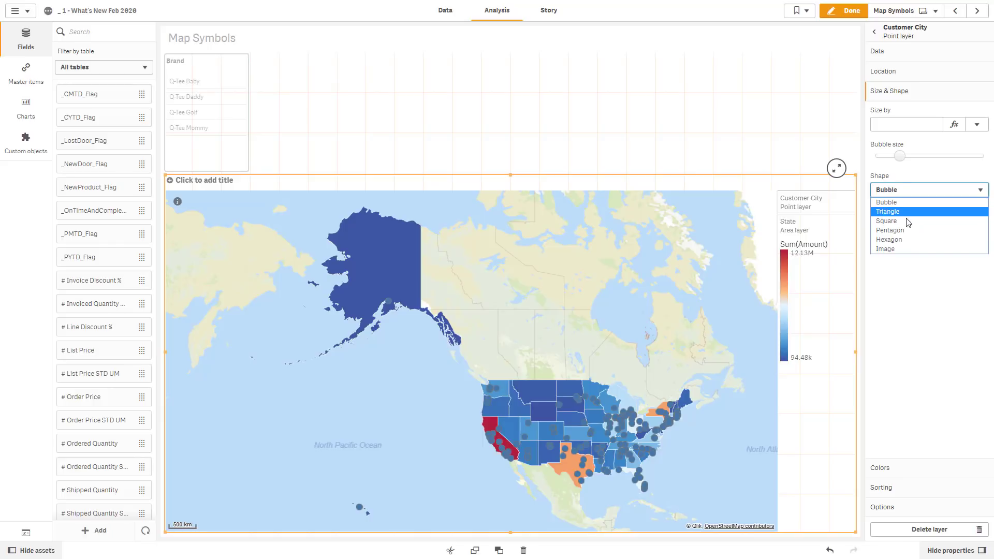
left_click(899, 249)
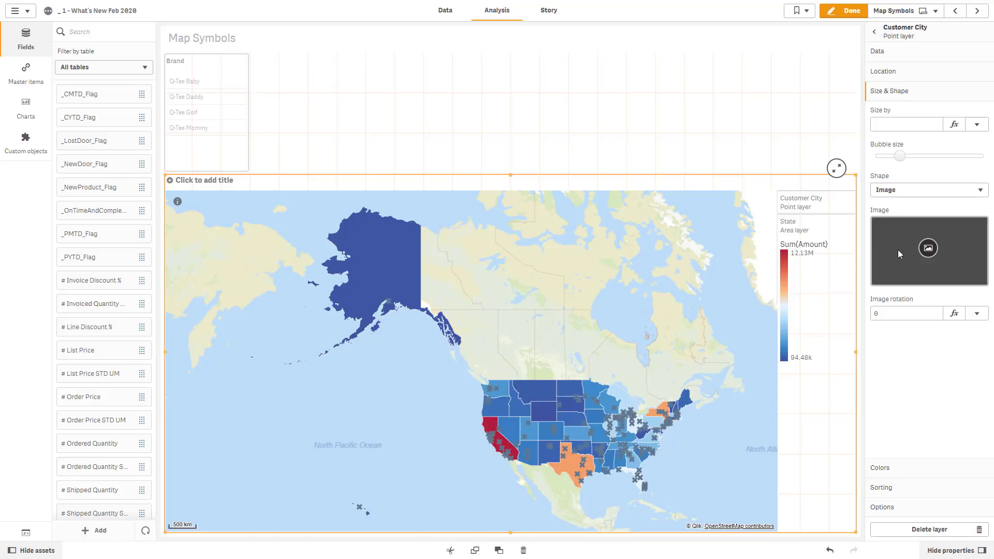
left_click(925, 250)
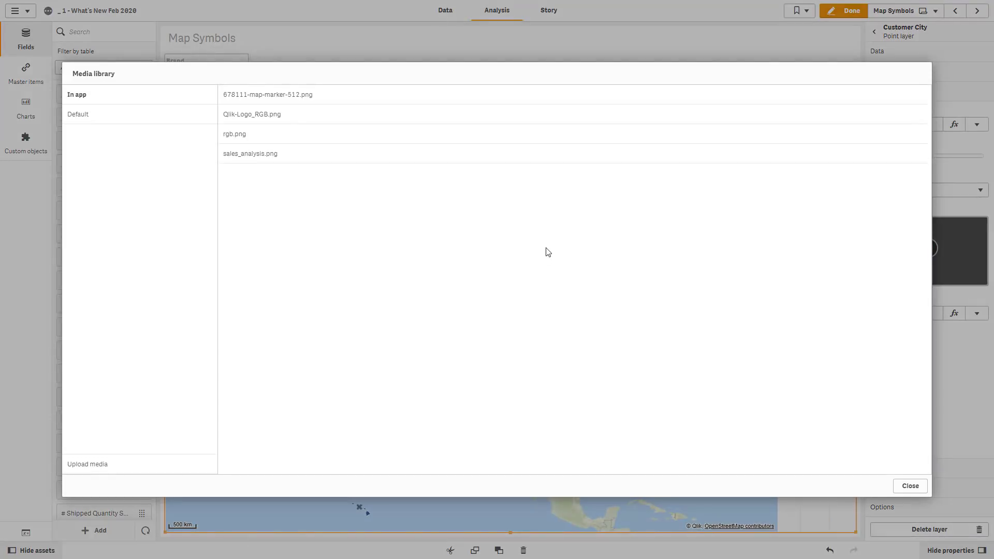
Step: Try to upload the red map marker image to the media library
left_click(138, 465)
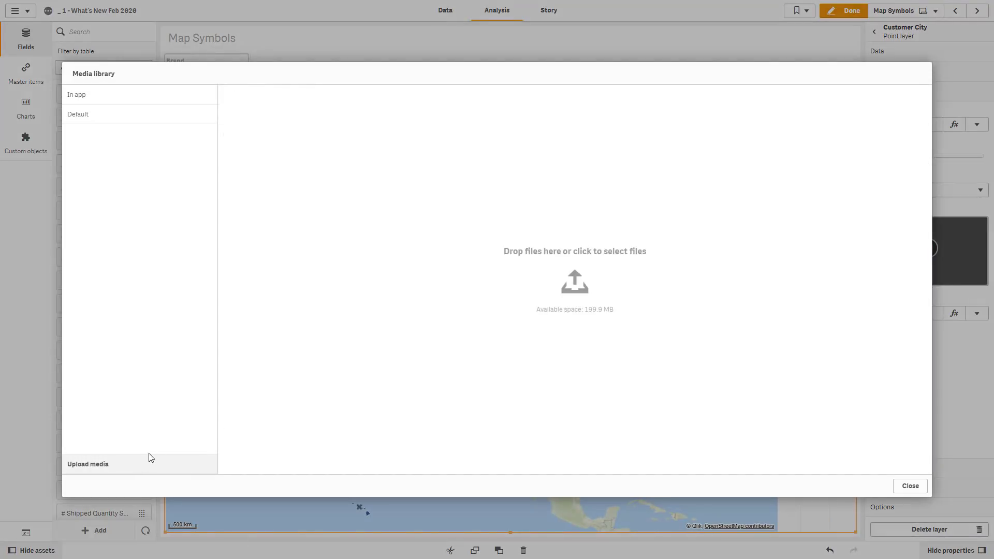
left_click(572, 317)
double_click(259, 76)
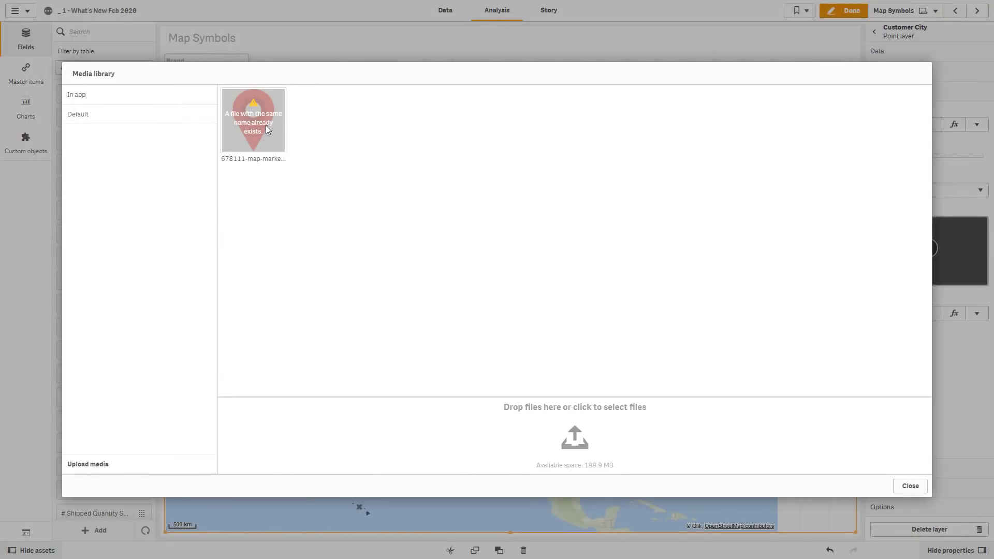
Step: Use the in-app image 678111-map-marker-512.png as the Customer City symbol and enlarge the markers slightly
left_click(104, 103)
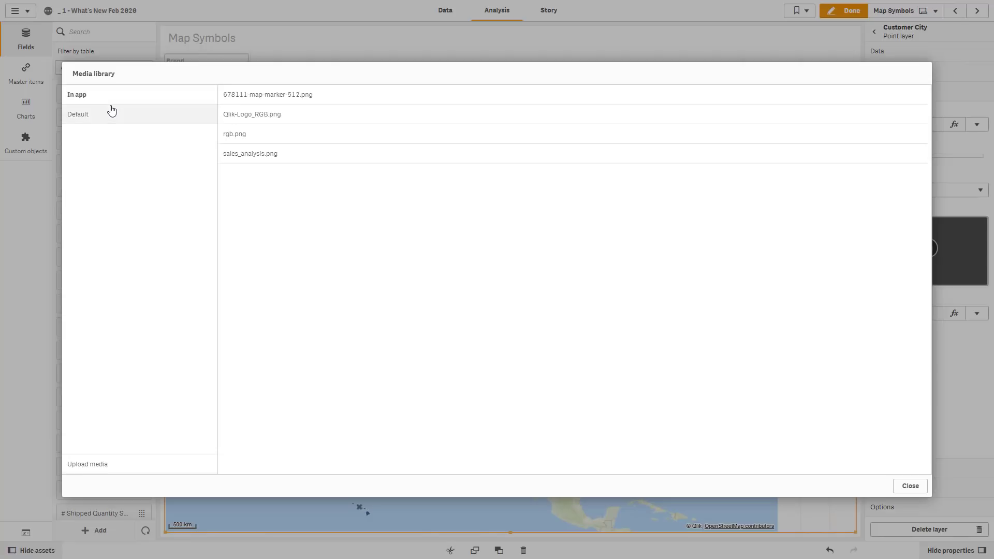
left_click(244, 95)
left_click(713, 460)
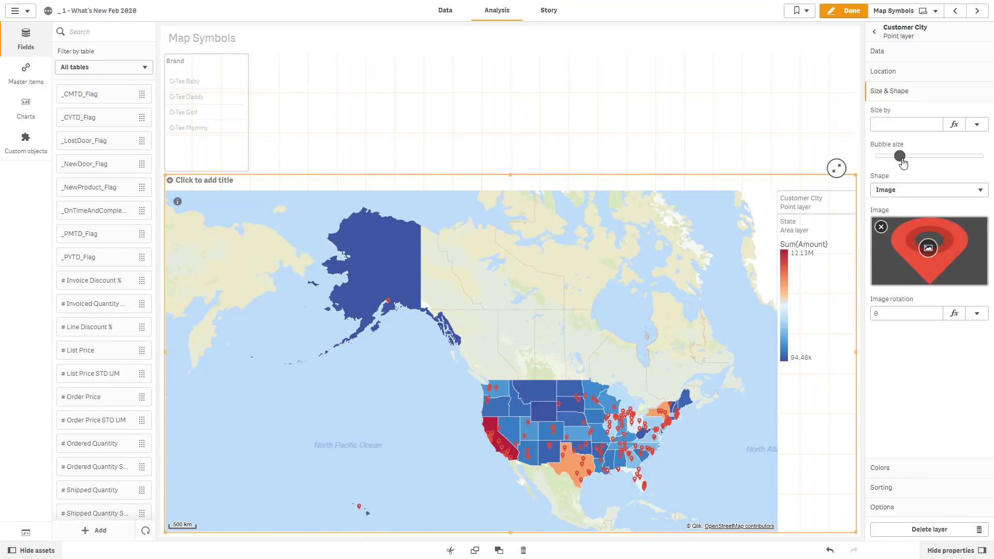
left_click_drag(899, 156, 915, 165)
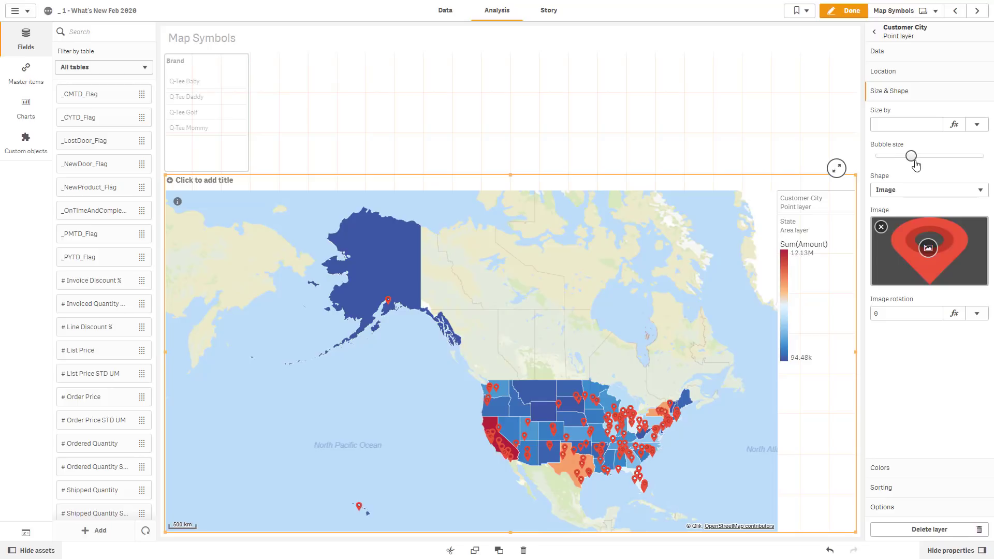
Step: Try rotating the Customer City marker image to 90 and to 180
left_click(881, 313)
type("90")
key("Return")
left_click(876, 313)
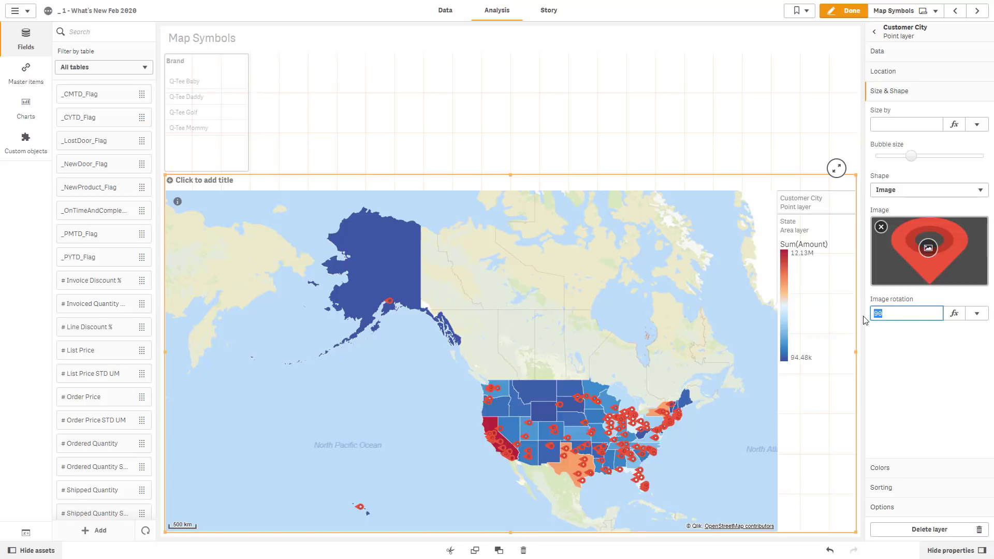
type("18")
key("Return")
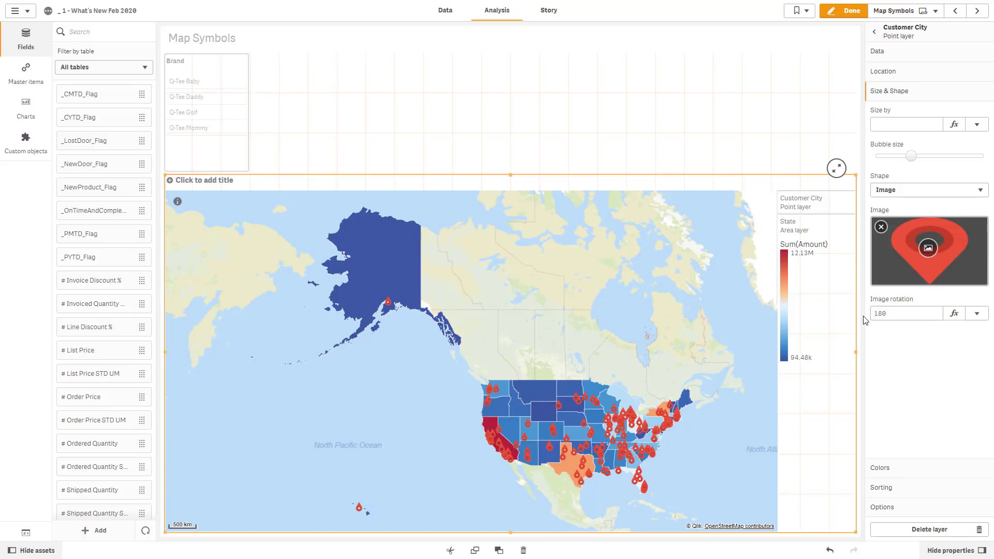
Step: Set the Customer City layer's image rotation to 90
left_click(893, 313)
type("90")
key("Return")
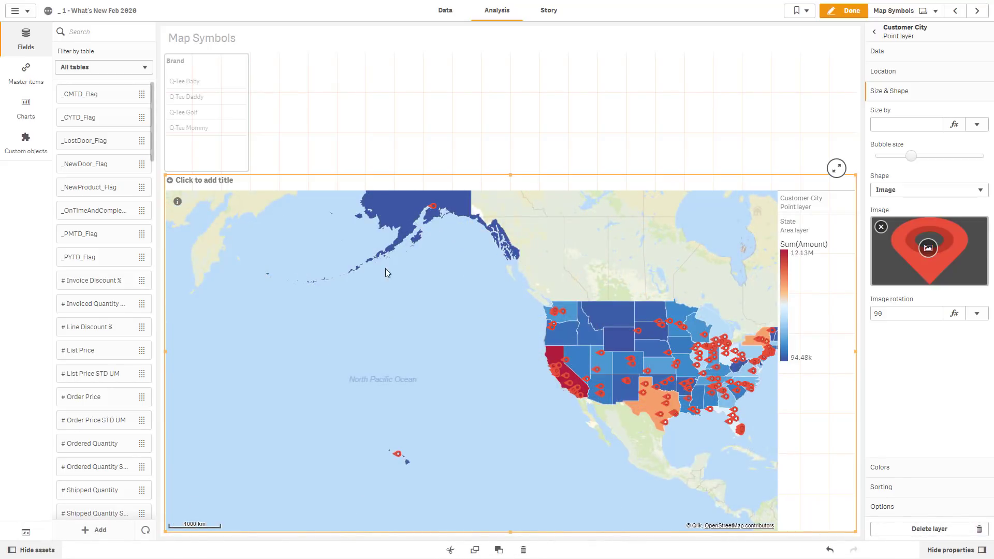
Step: Check the demonstration agenda in the app's story, return to the Map Symbols sheet and reselect the map
left_click(550, 16)
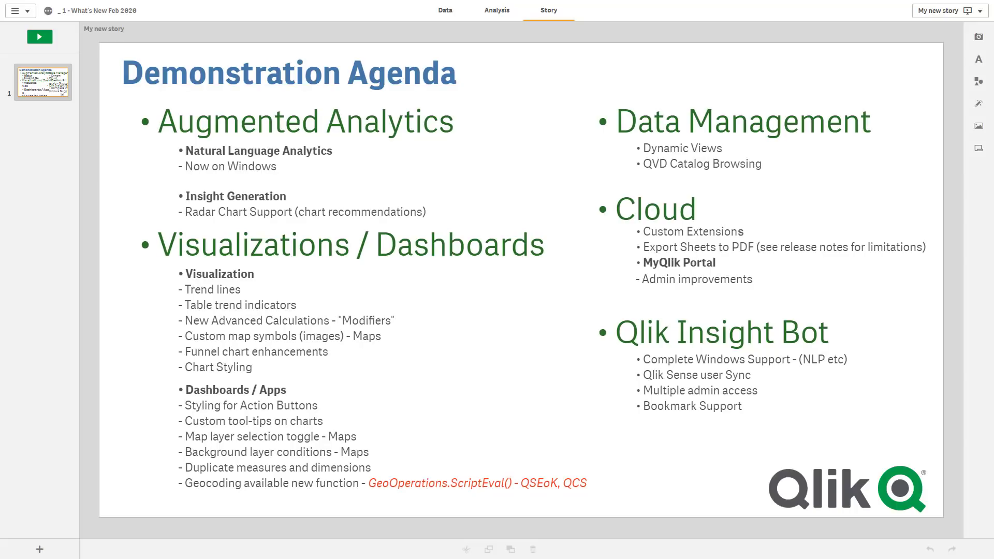
left_click(498, 11)
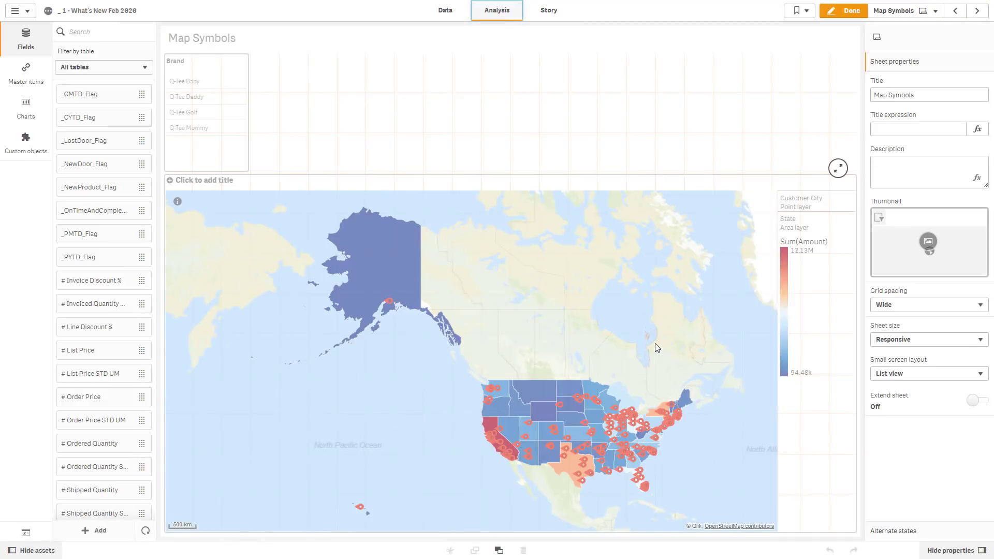
left_click(687, 353)
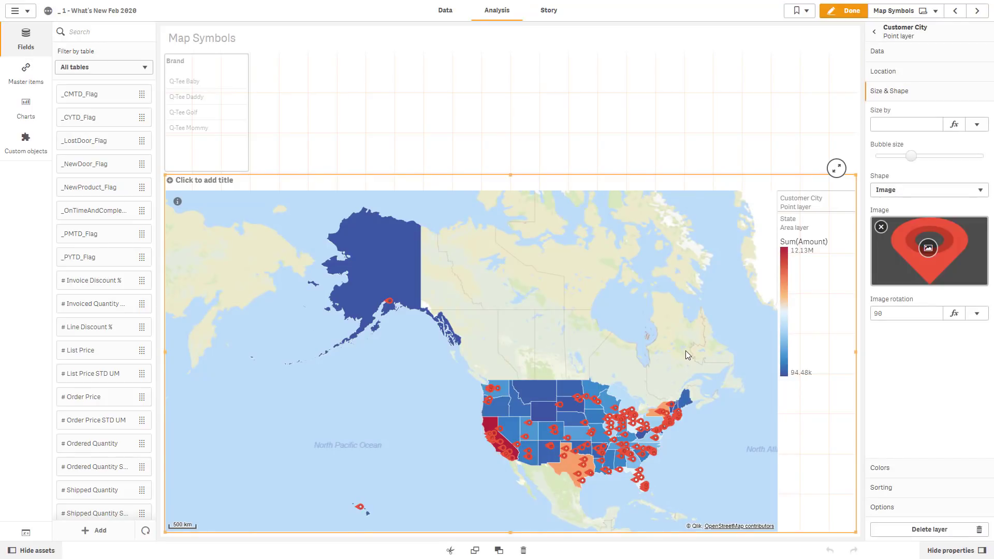
Step: Finish editing the sheet and select the Saint Paul and Ferney markers in the map's Customer City layer
left_click(844, 10)
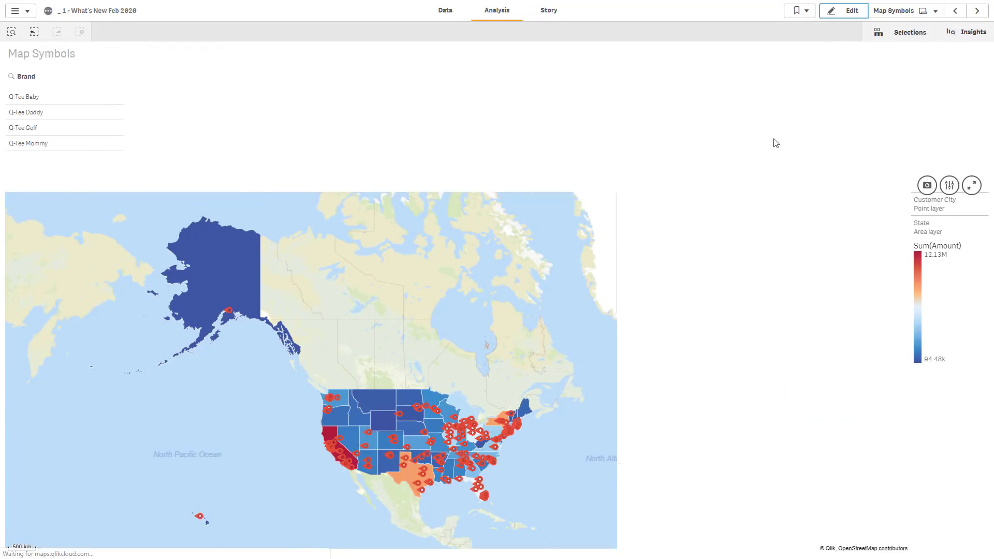
scroll(617, 451, "up", 5)
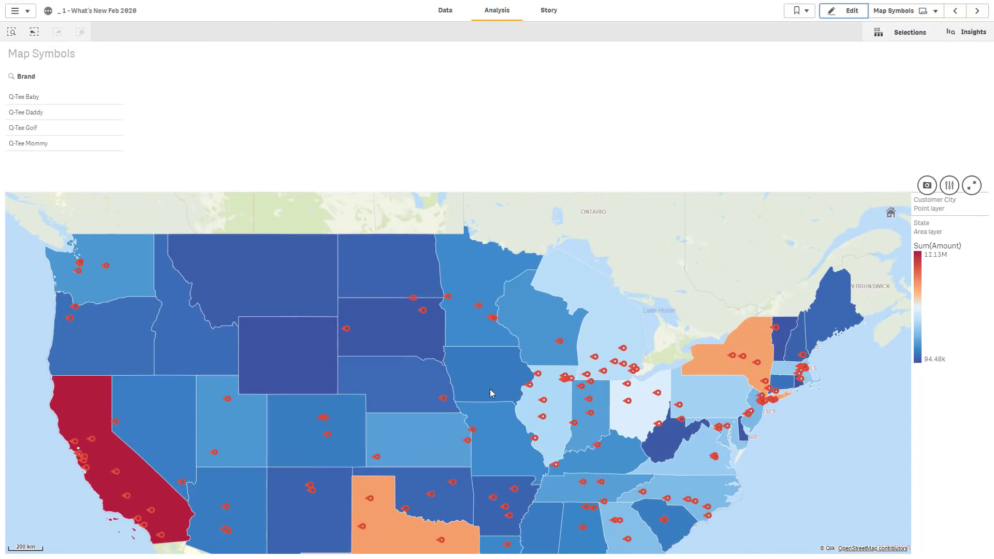
left_click(482, 385)
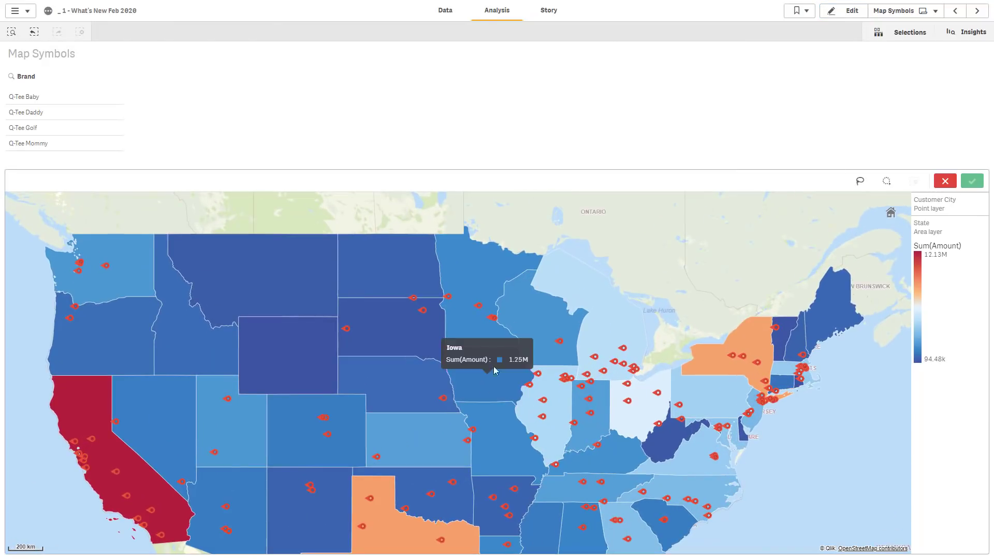
left_click(492, 319)
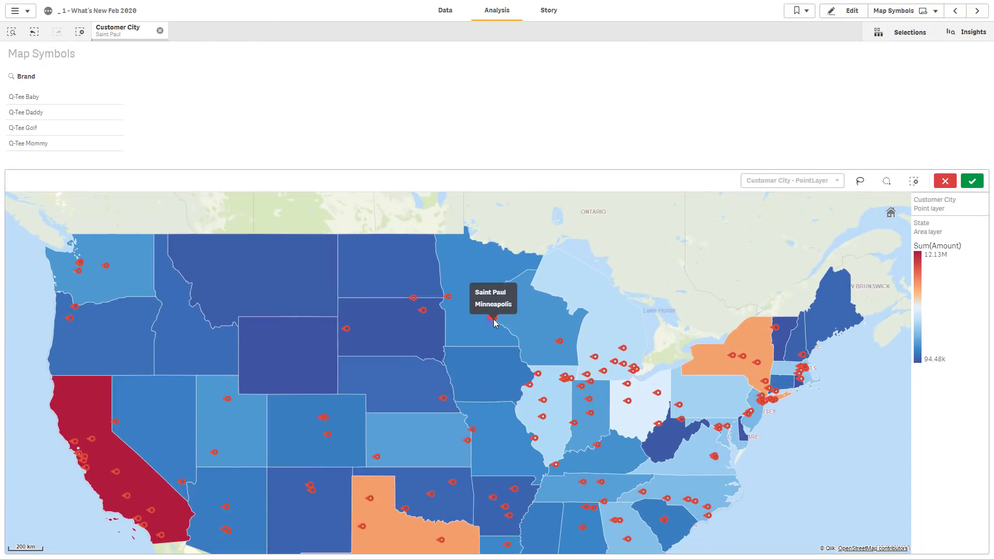
left_click(422, 311)
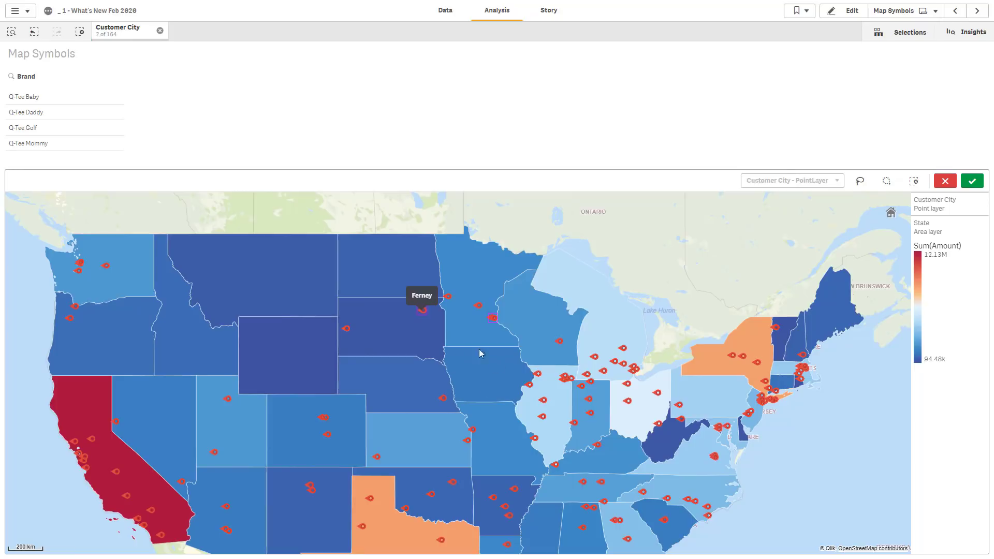
Step: Clear the Customer City selection in the sheet's viewing mode
left_click(844, 11)
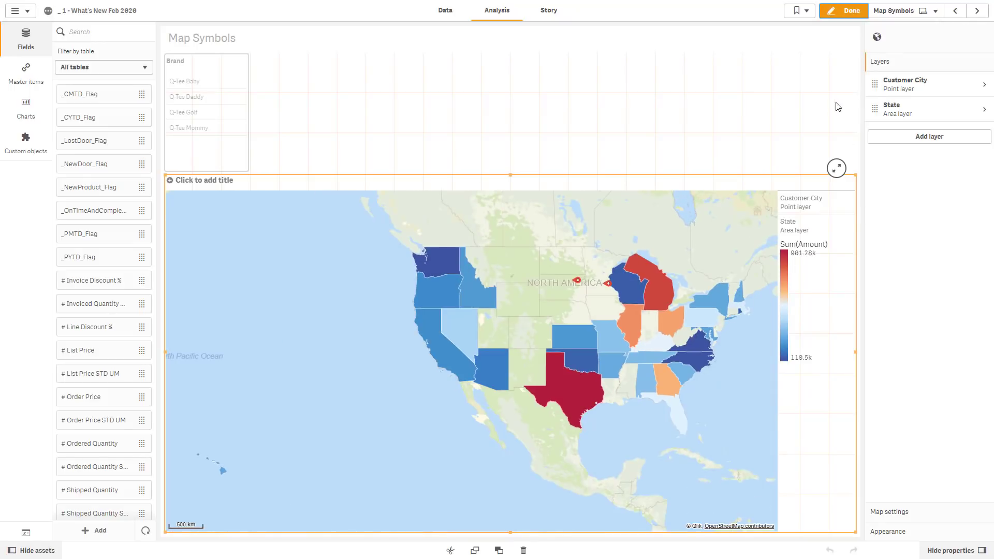
left_click(844, 12)
left_click(160, 31)
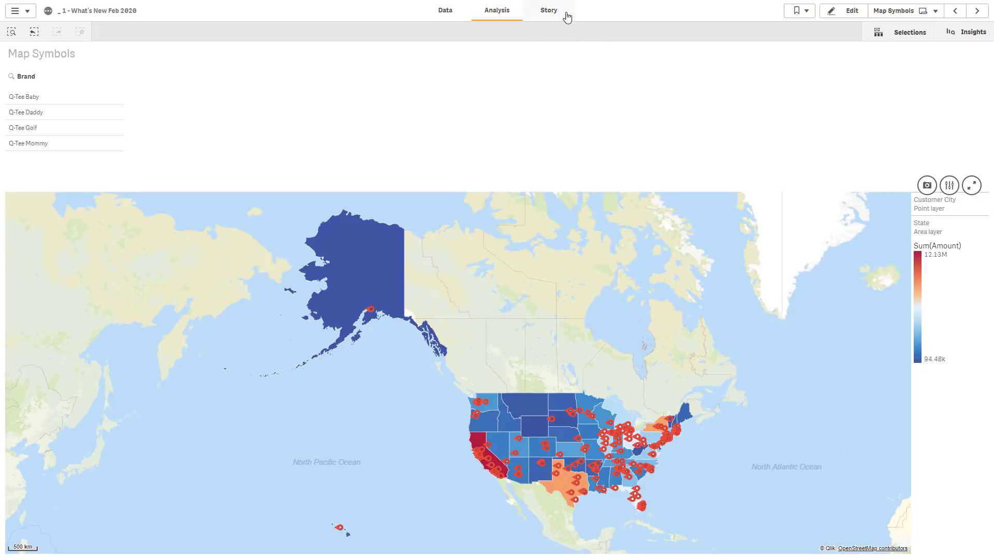
Step: Disable selections on the map's State area layer and finish editing the sheet
left_click(843, 12)
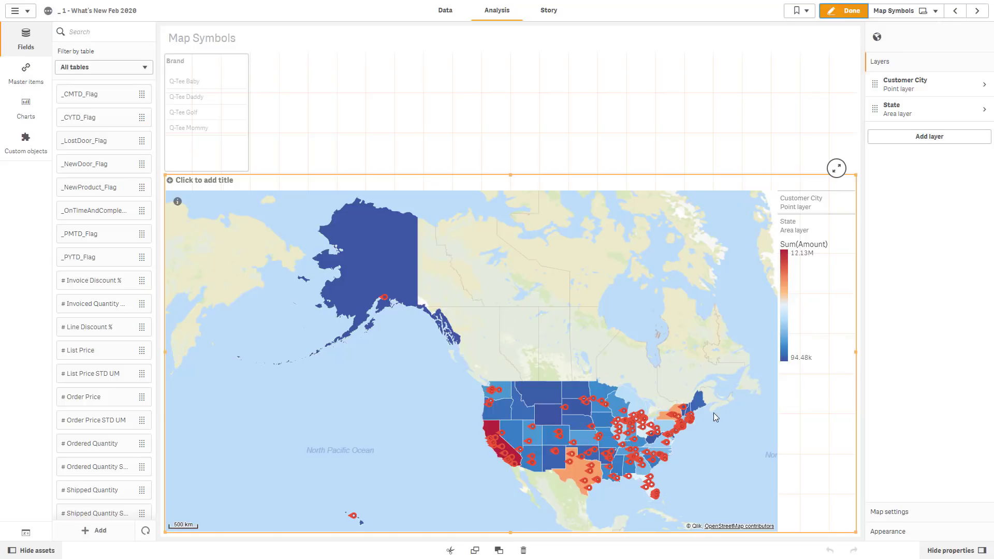
left_click(905, 111)
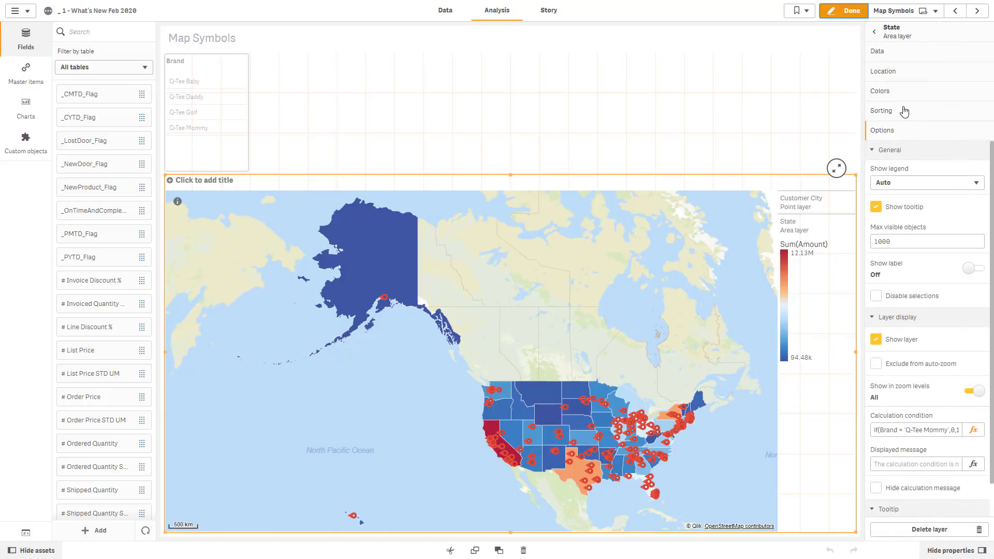
left_click(878, 299)
left_click(845, 11)
Step: Test map selections by picking Sturgis, Ferney and nearby city markers, and clear the Customer City selection
scroll(591, 402, "up", 3)
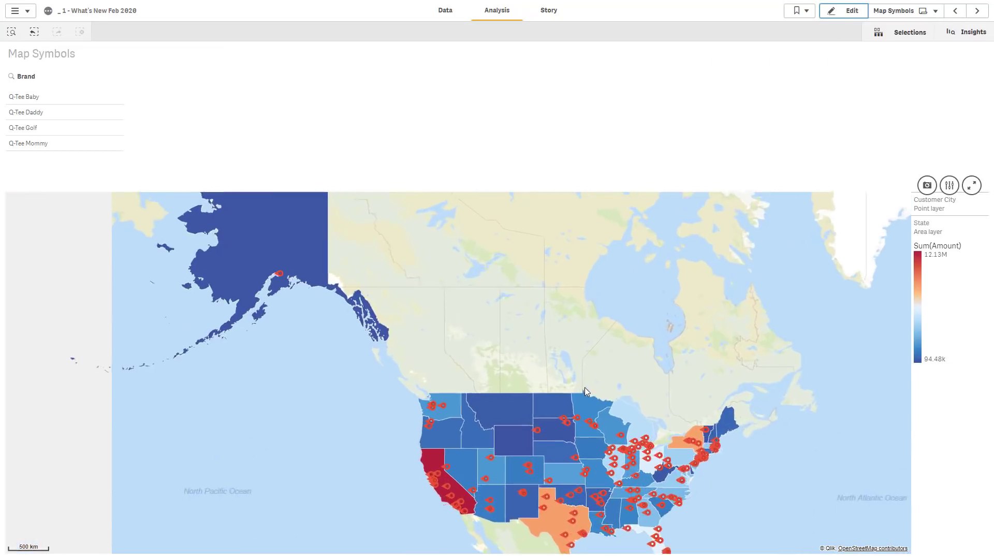
left_click(537, 427)
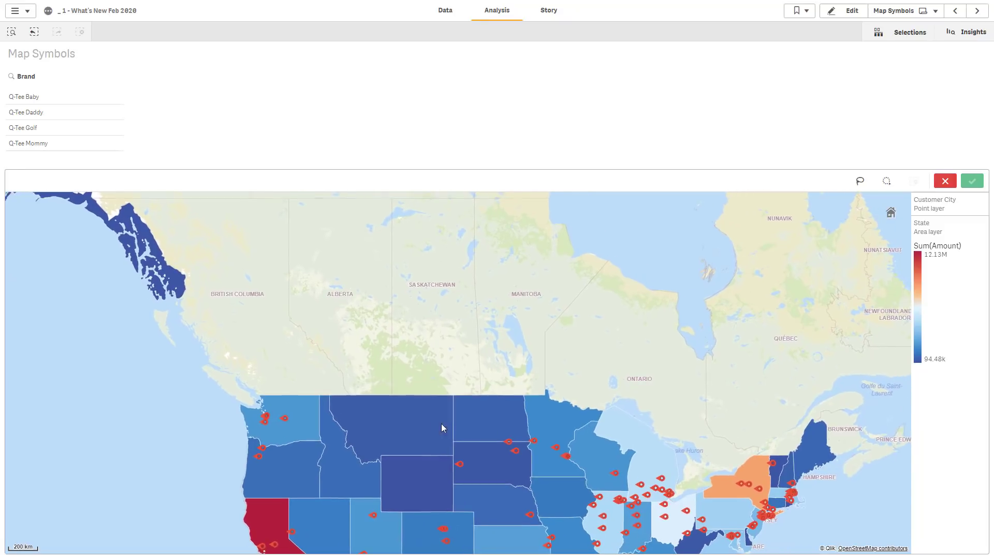
left_click(457, 459)
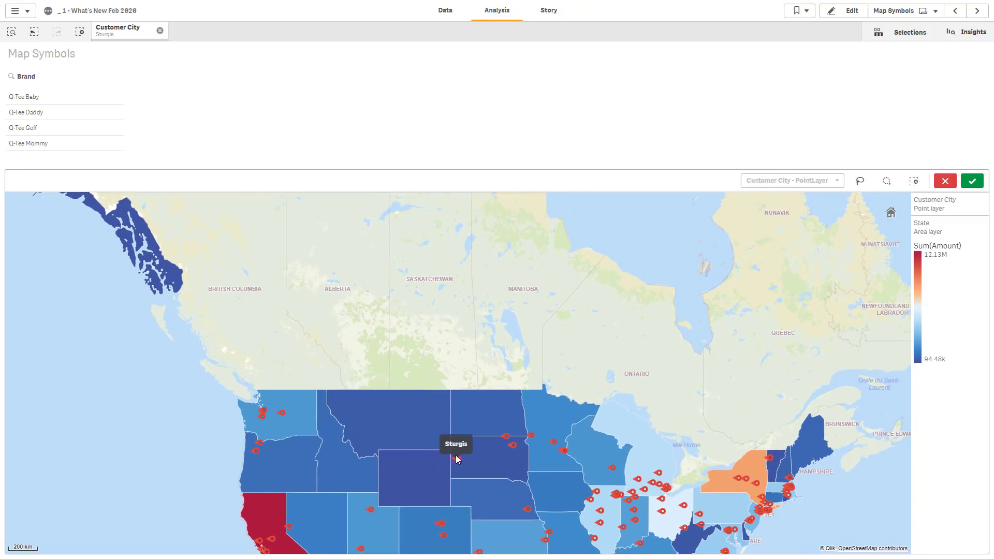
left_click(512, 445)
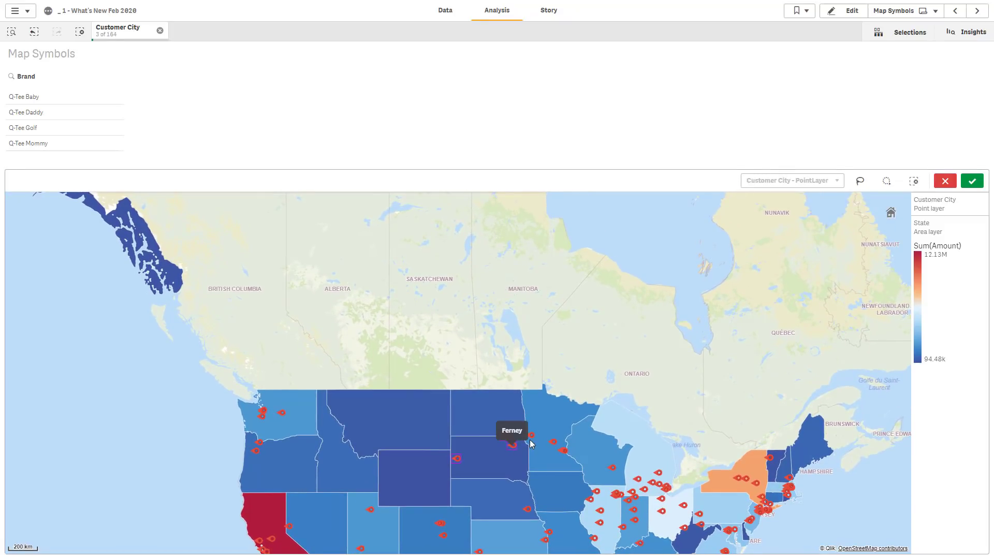
left_click(530, 435)
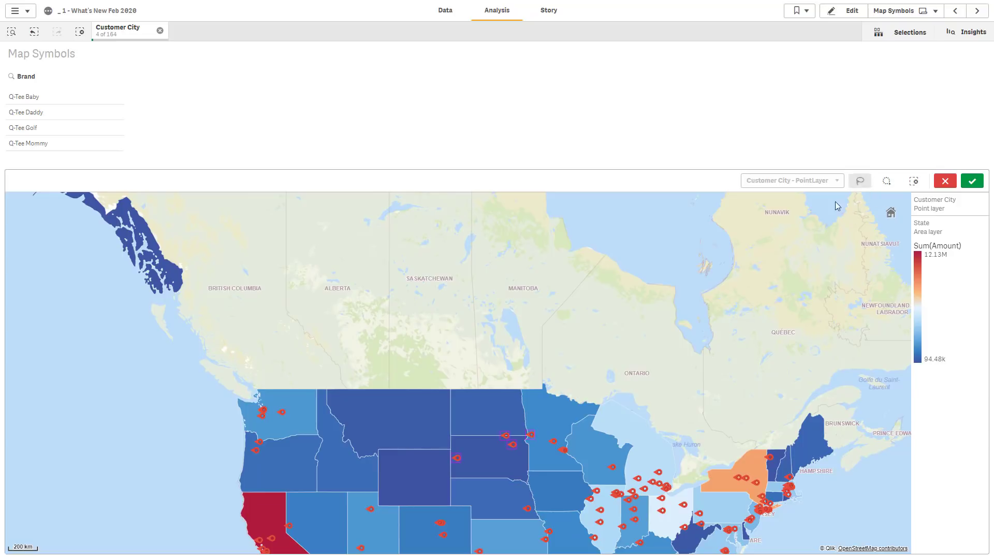
mouse_move(597, 423)
left_mouse_down()
mouse_move(538, 384)
mouse_move(531, 366)
mouse_move(437, 385)
mouse_move(507, 365)
left_mouse_up()
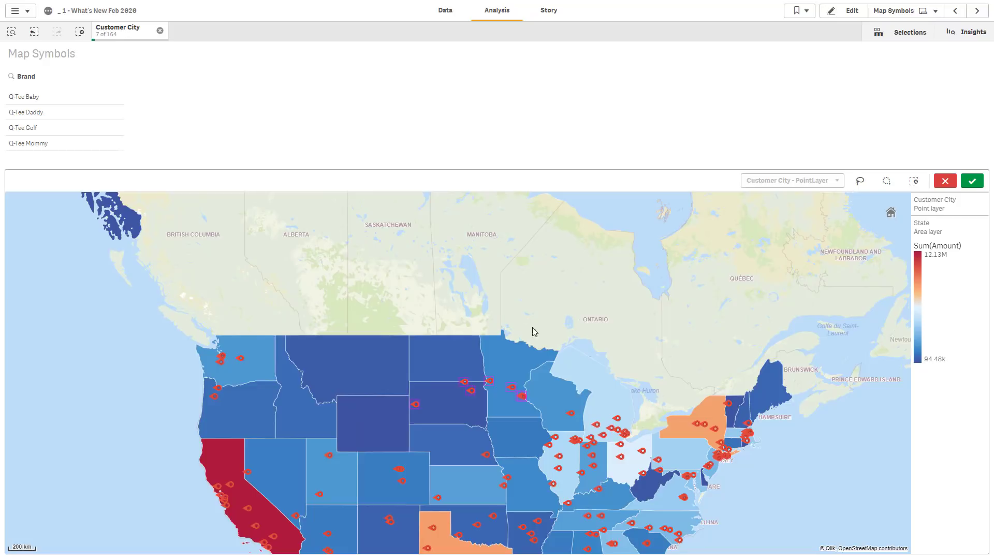
left_click(160, 30)
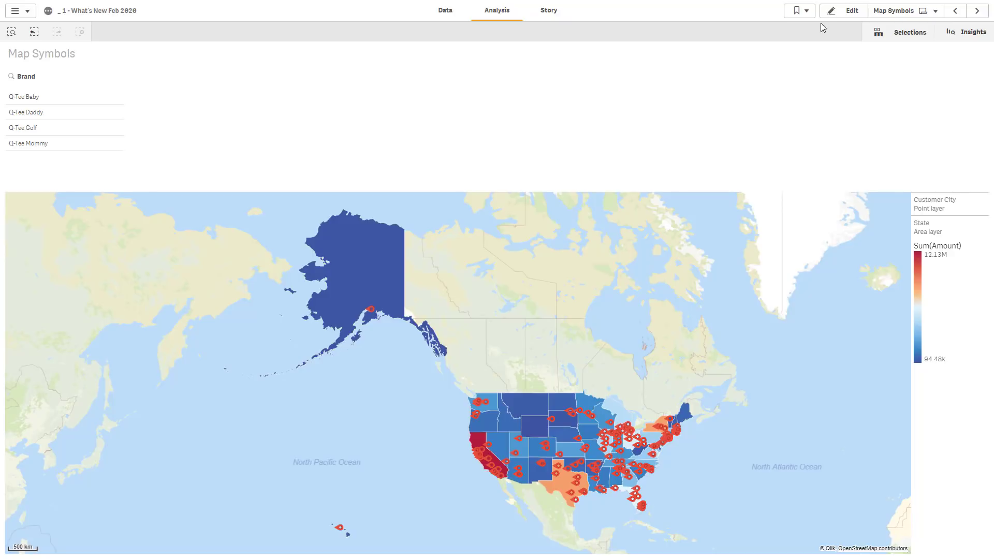
Step: Examine the State area layer's calculation condition in the expression editor and apply it as it stands
left_click(841, 11)
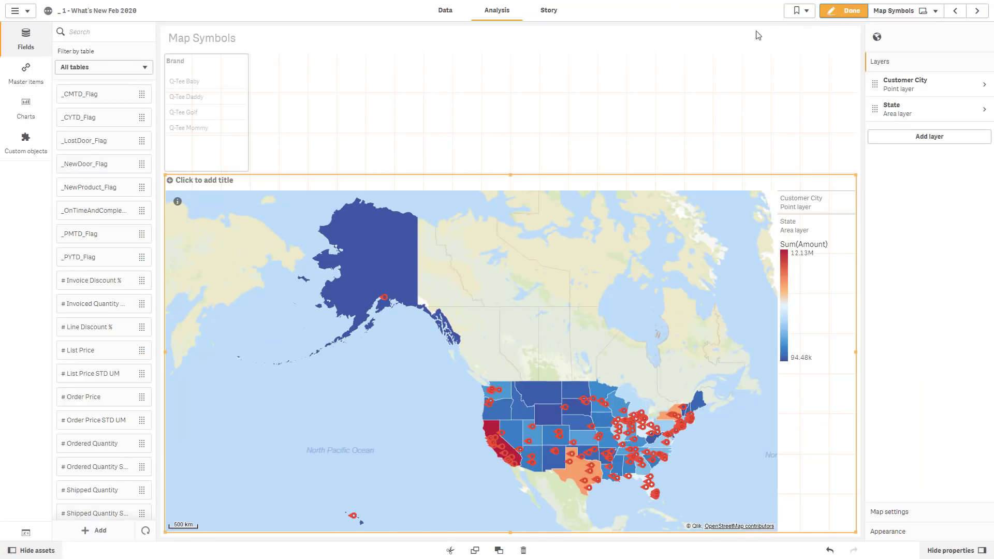
left_click(232, 125)
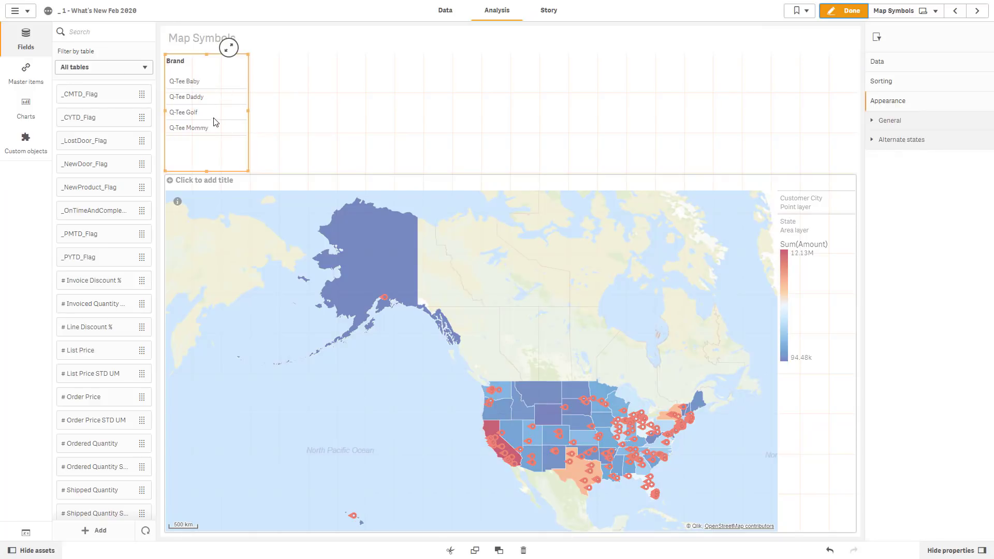
left_click(563, 388)
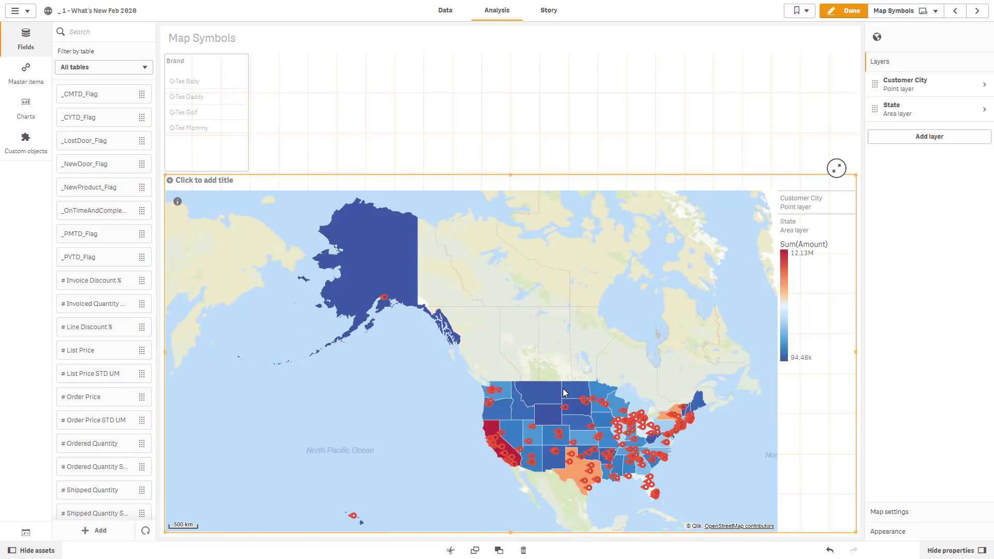
left_click(895, 112)
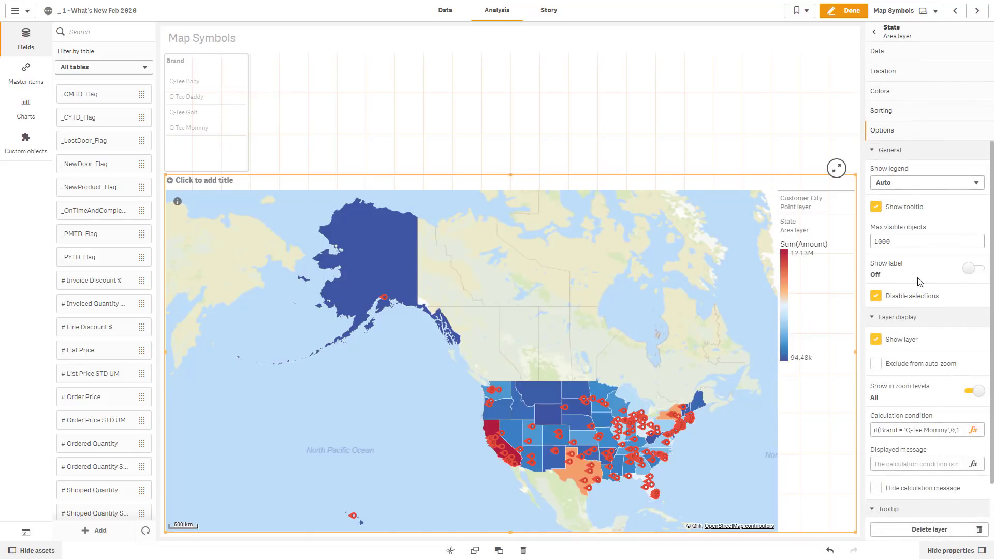
scroll(910, 372, "down", 1)
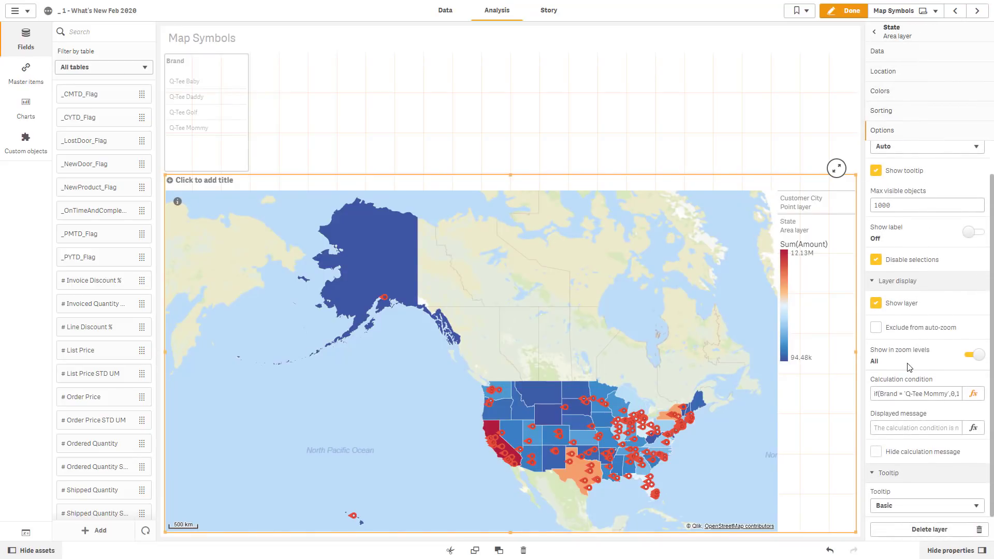
left_click(889, 394)
left_click(973, 393)
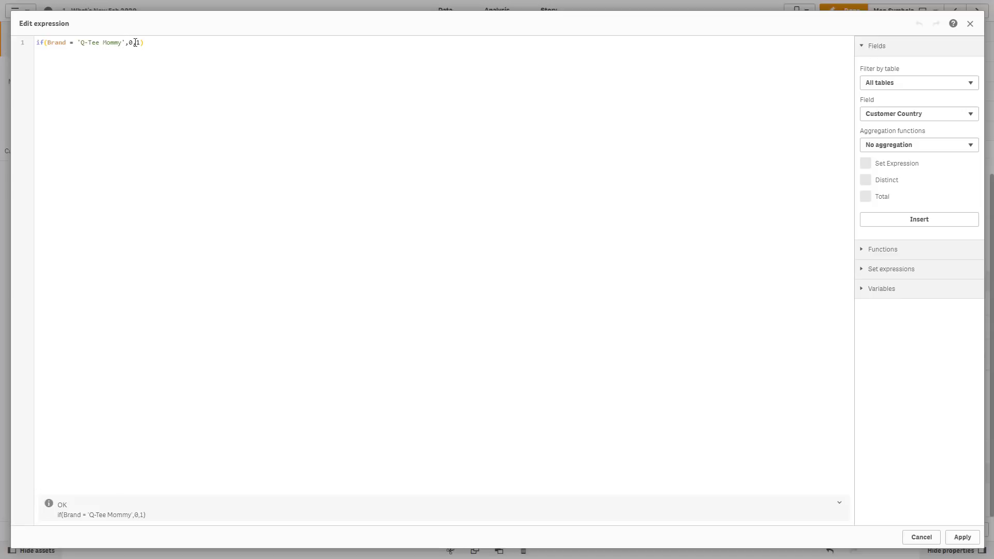
left_click(962, 537)
Step: Finish editing and toggle the Q-Tee Mommy brand selection to test the State layer's condition
left_click(844, 11)
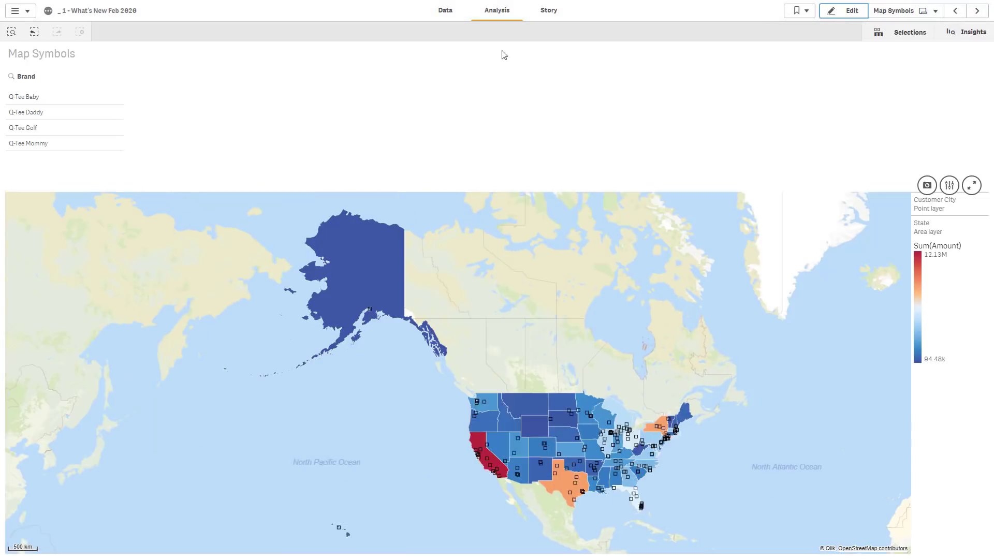
left_click(38, 145)
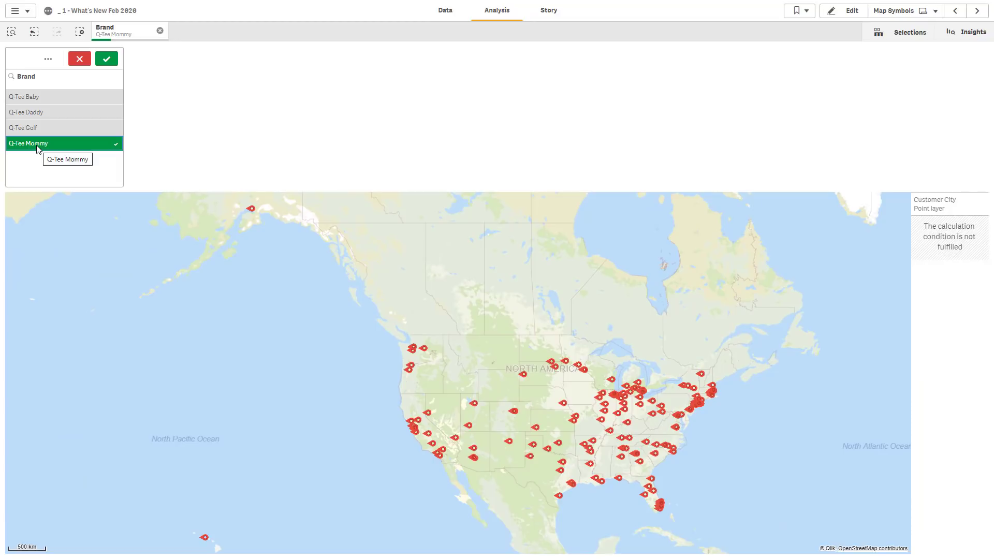
left_click(38, 146)
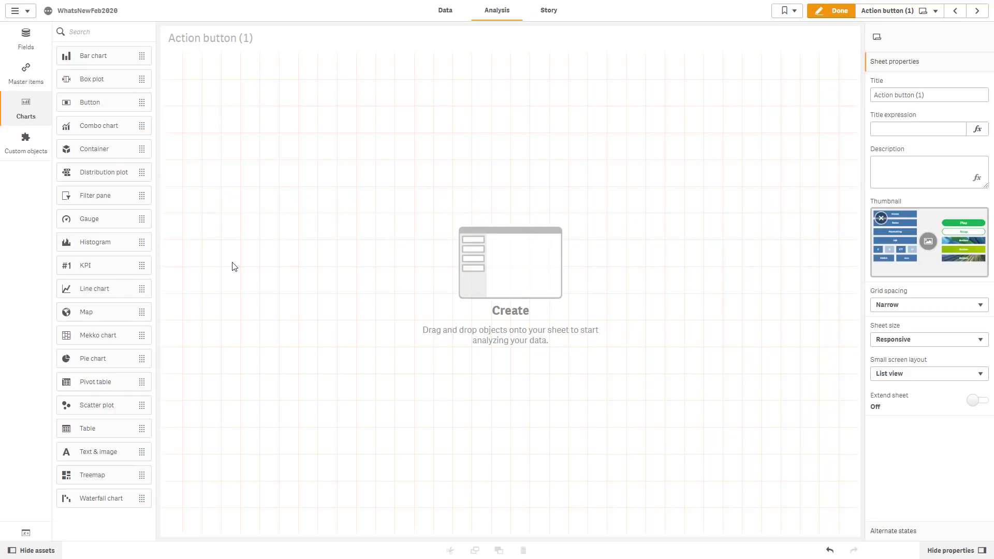
Step: Add a Button for navigation from the Qlik Dashboard bundle to the Action button (1) sheet and open its action and navigation settings
left_click(32, 149)
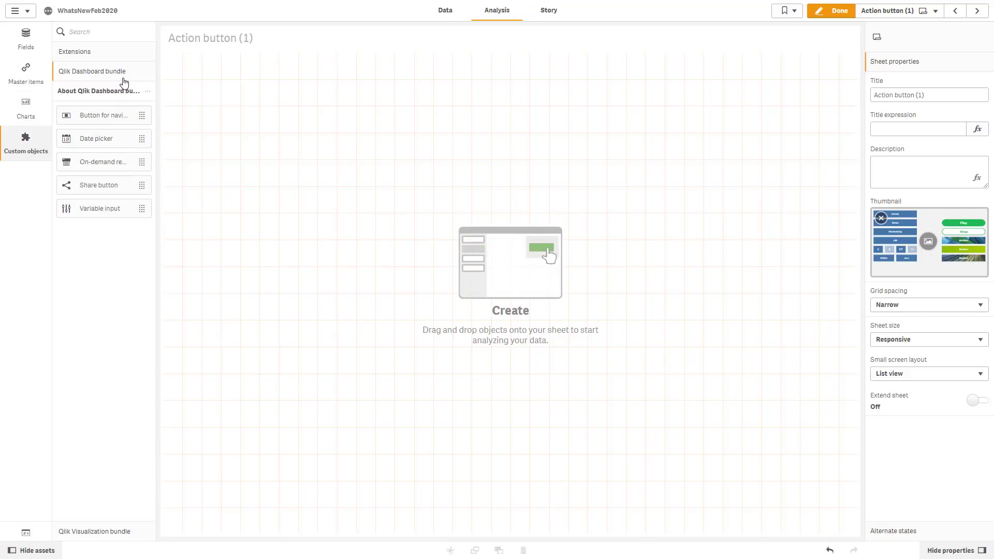
left_click_drag(115, 114, 258, 130)
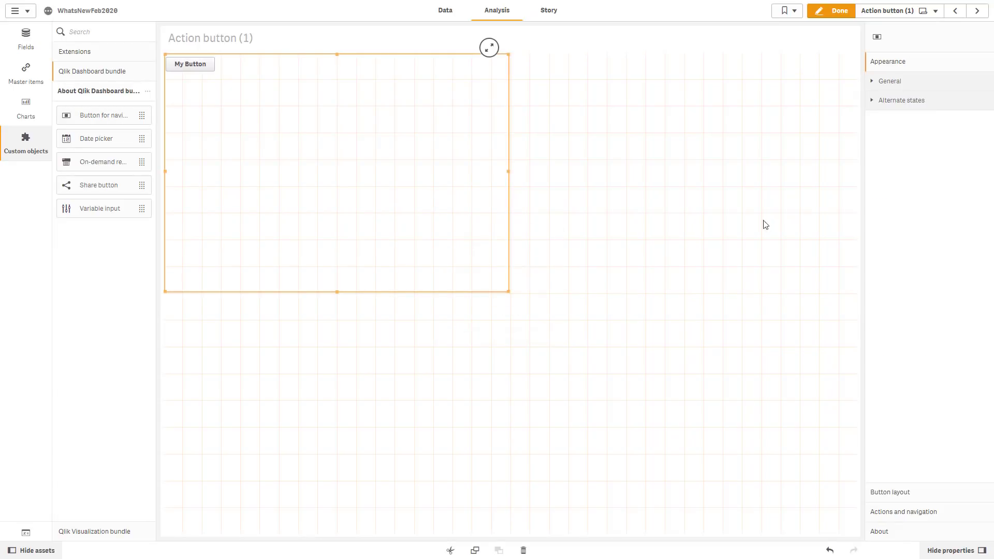
left_click(900, 512)
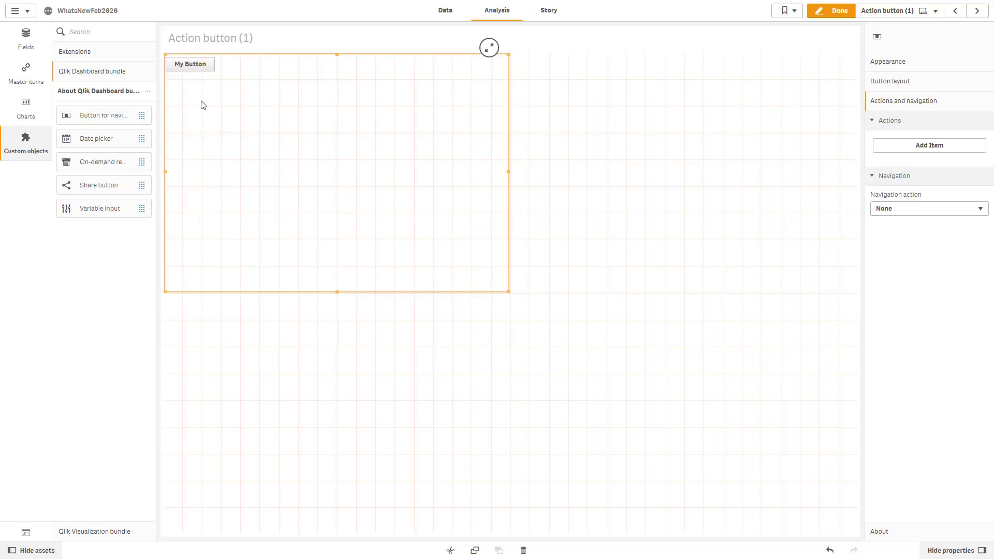
Step: Delete the dashboard bundle's My Button object and add a native Button chart to the upper part of the sheet
left_click(33, 110)
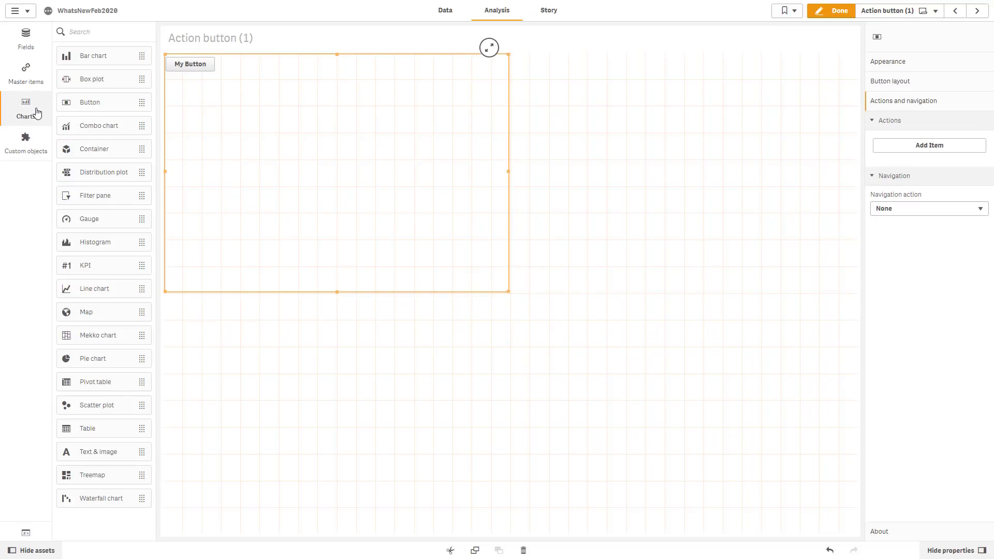
right_click(287, 145)
left_click(312, 213)
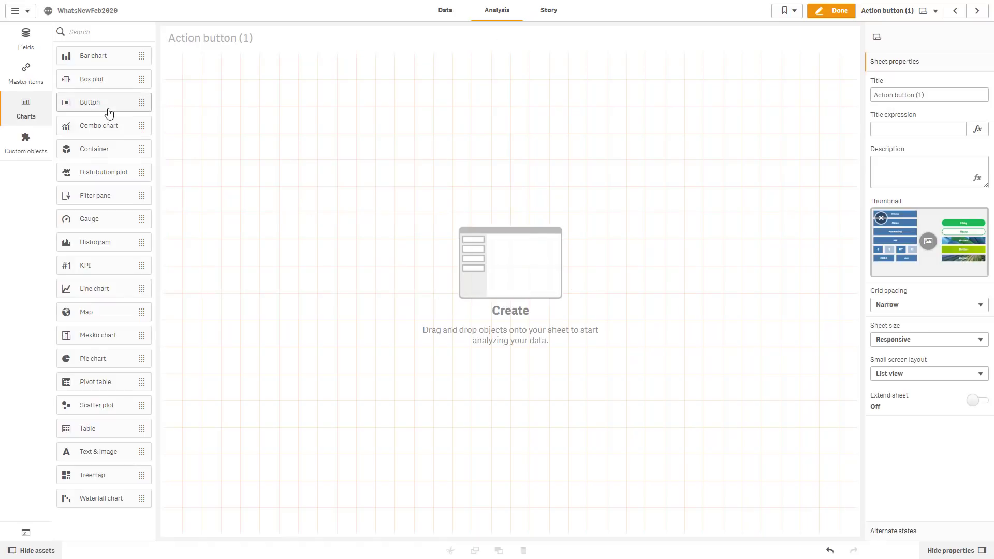
left_click_drag(107, 106, 262, 151)
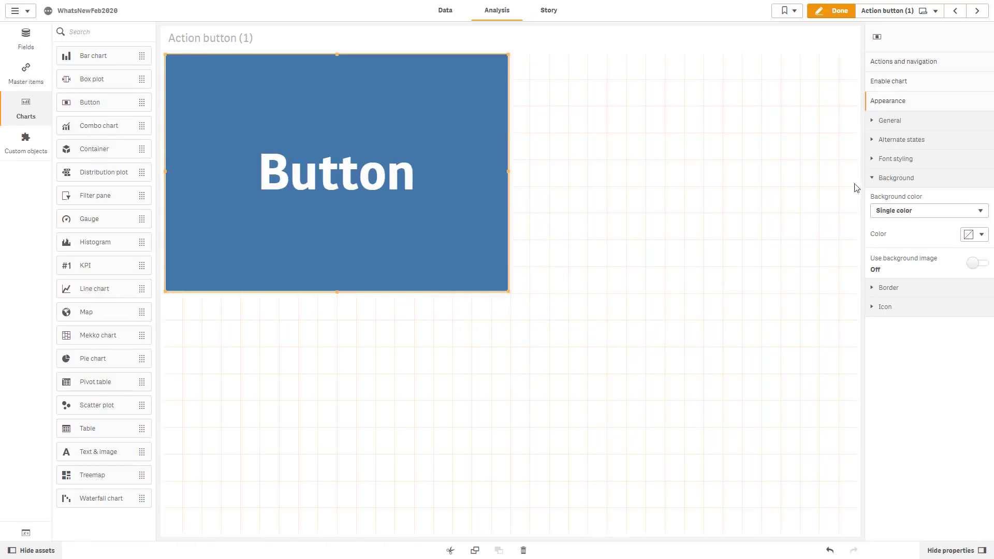
Step: Review the new button's font styling settings and add a new action to the button
left_click(905, 160)
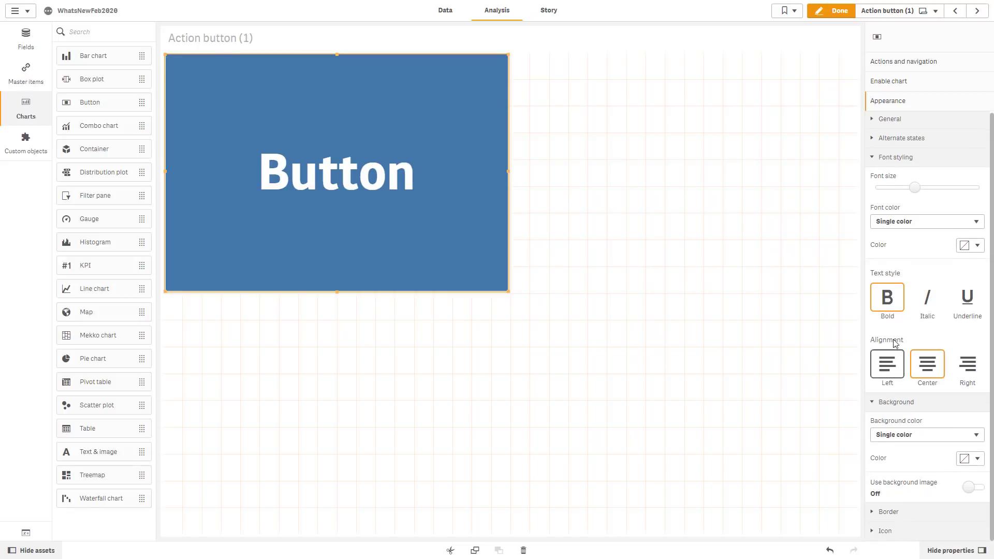
left_click(904, 63)
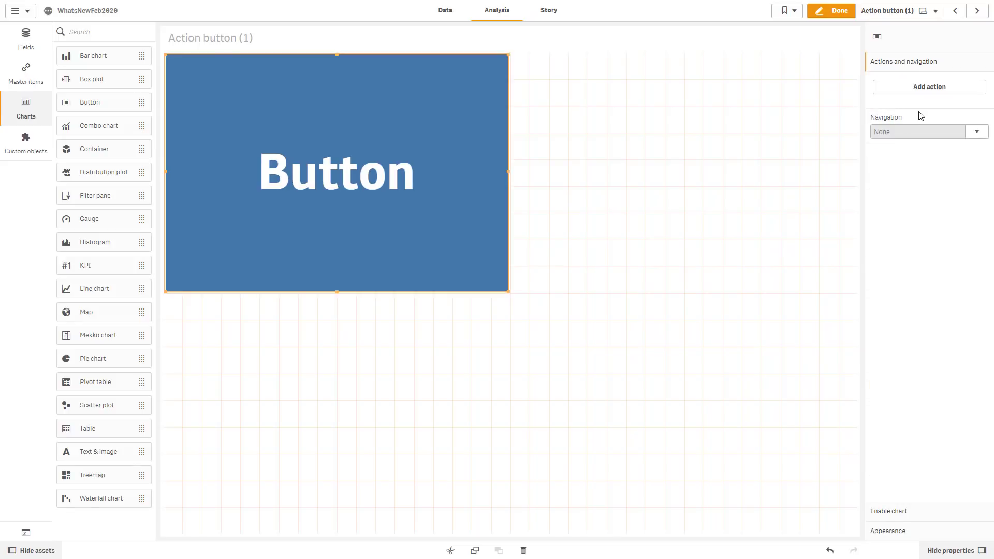
left_click(920, 88)
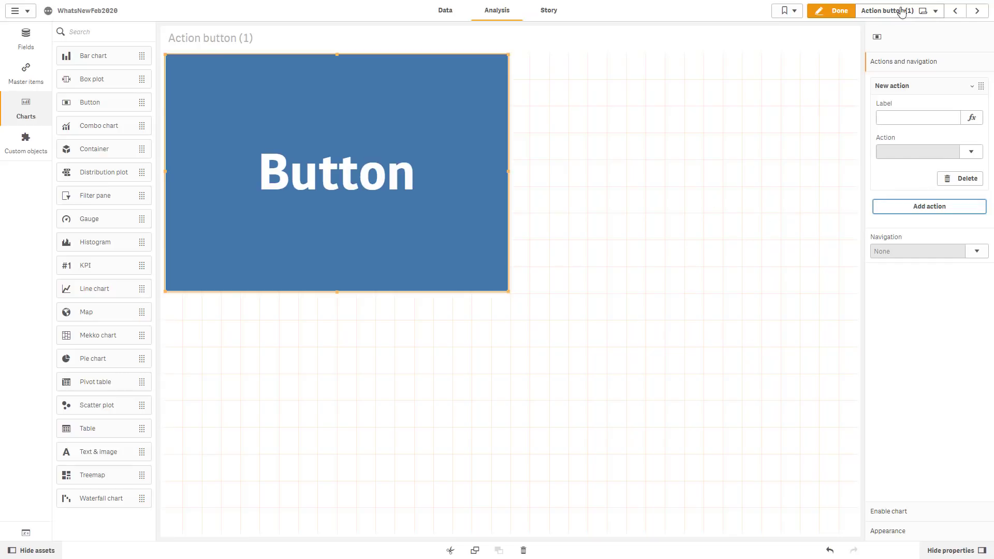
Step: Go to the Action button sheet, finish editing and test the currency switch by choosing €, $ and € again
left_click(974, 13)
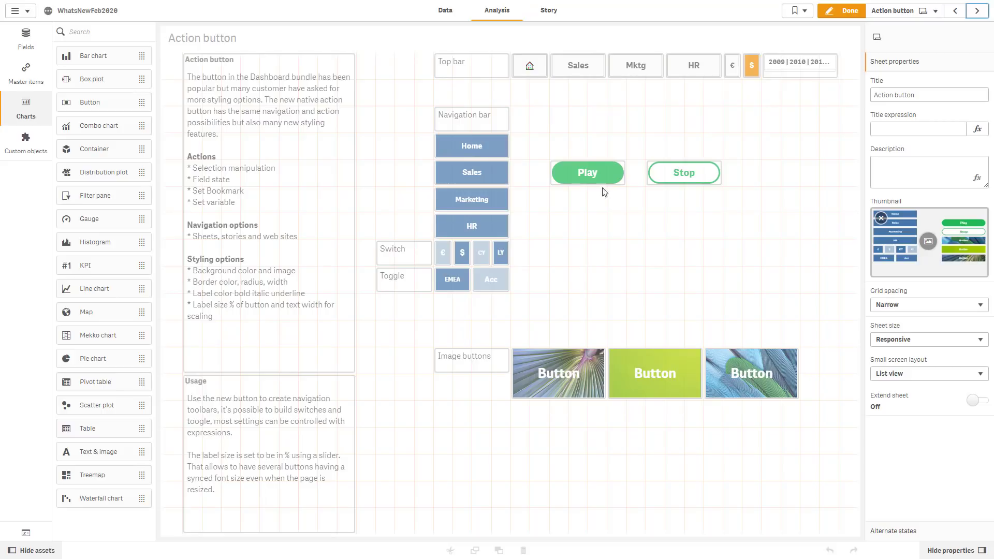
left_click(842, 11)
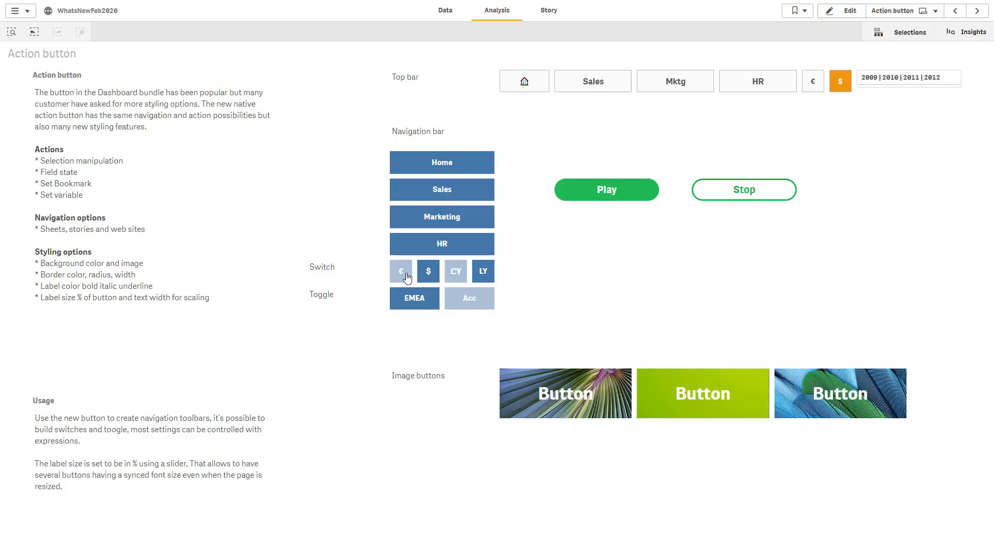
left_click(406, 278)
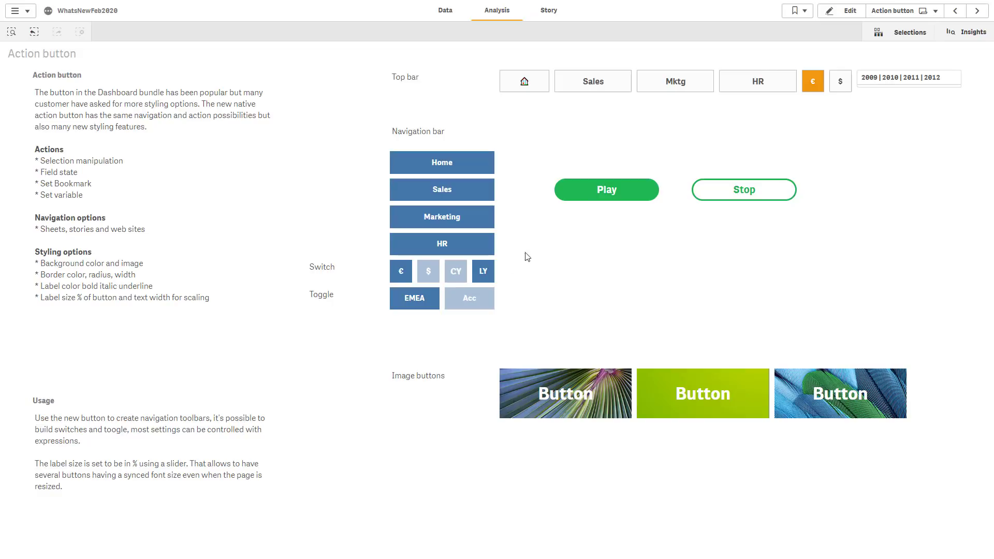
left_click(433, 274)
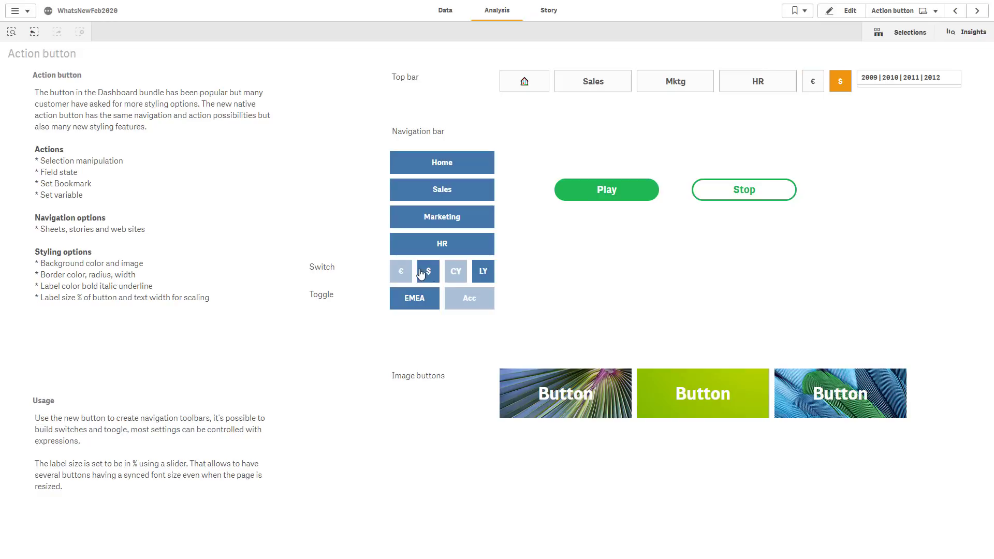
left_click(411, 274)
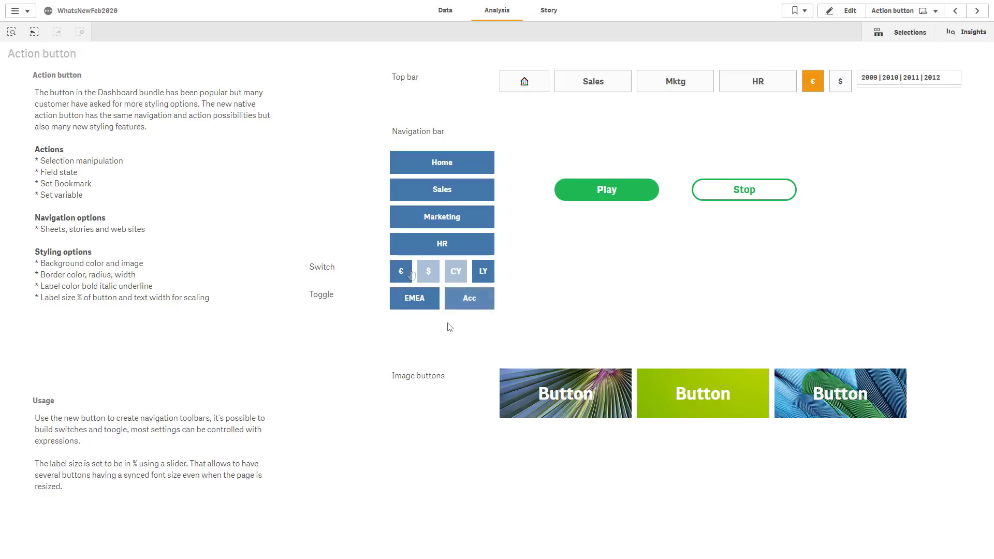
Step: Test the EMEA and Acc toggle buttons by switching them on and off
left_click(424, 306)
left_click(424, 305)
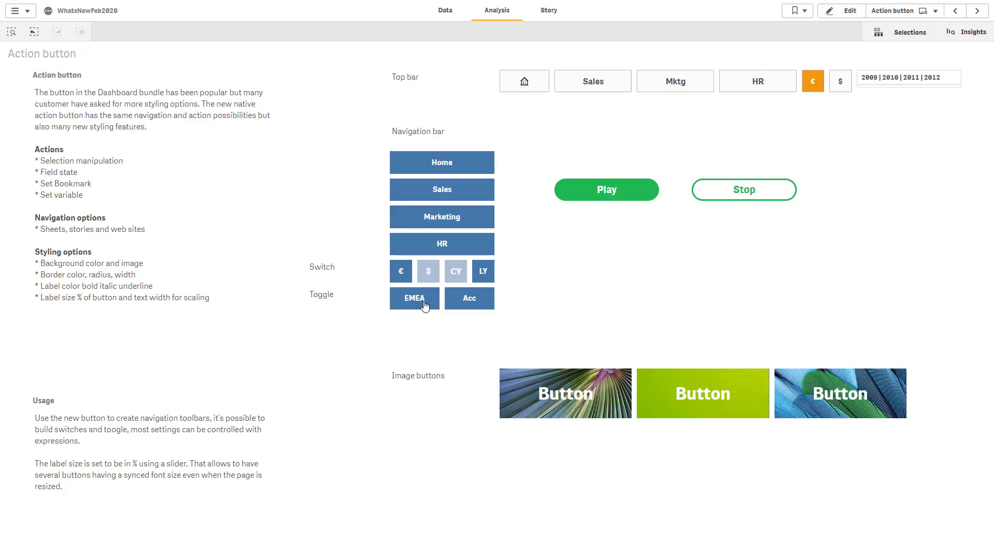
left_click(423, 306)
left_click(423, 305)
left_click(464, 308)
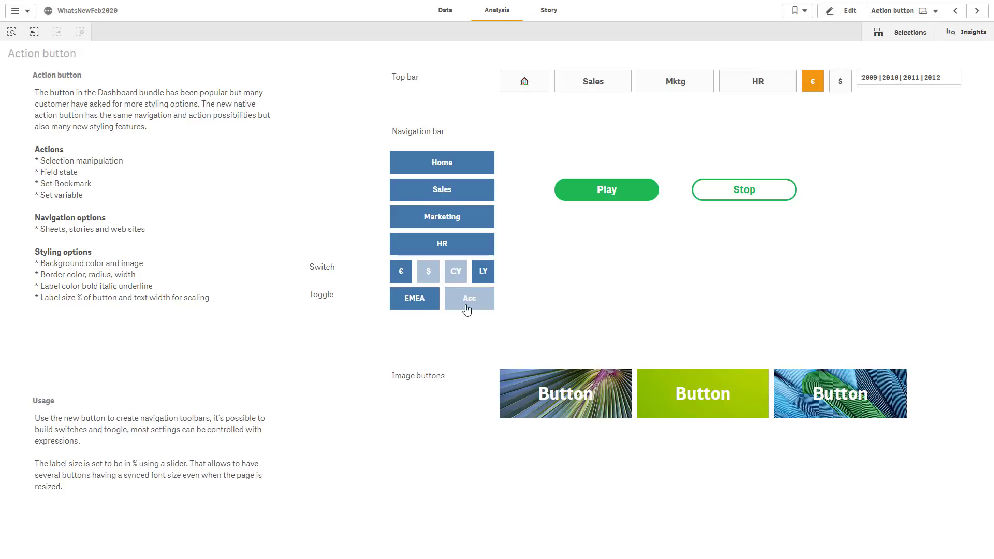
left_click(466, 301)
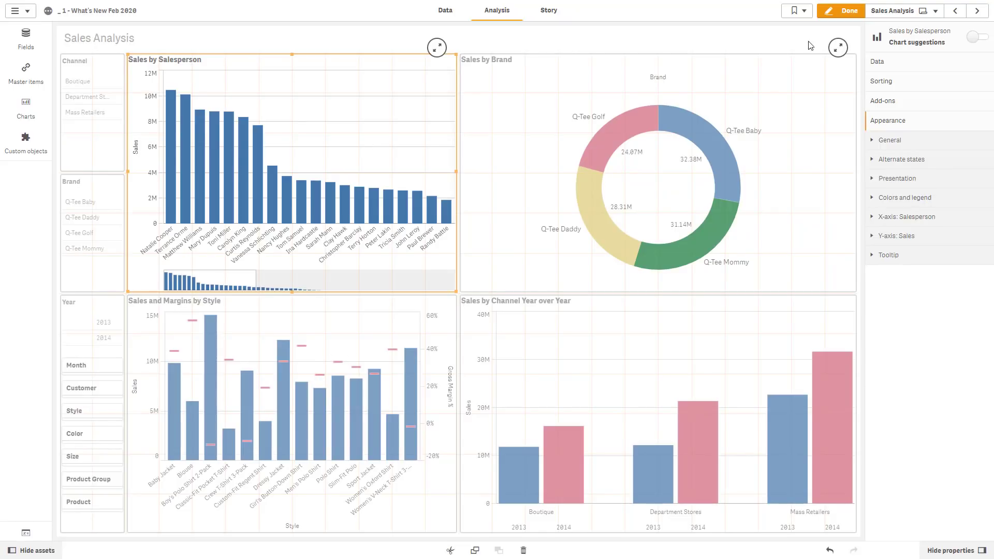
Step: Preview the basic tooltip on the first bar of Sales by Salesperson and switch the chart's tooltip to Custom
left_click(836, 11)
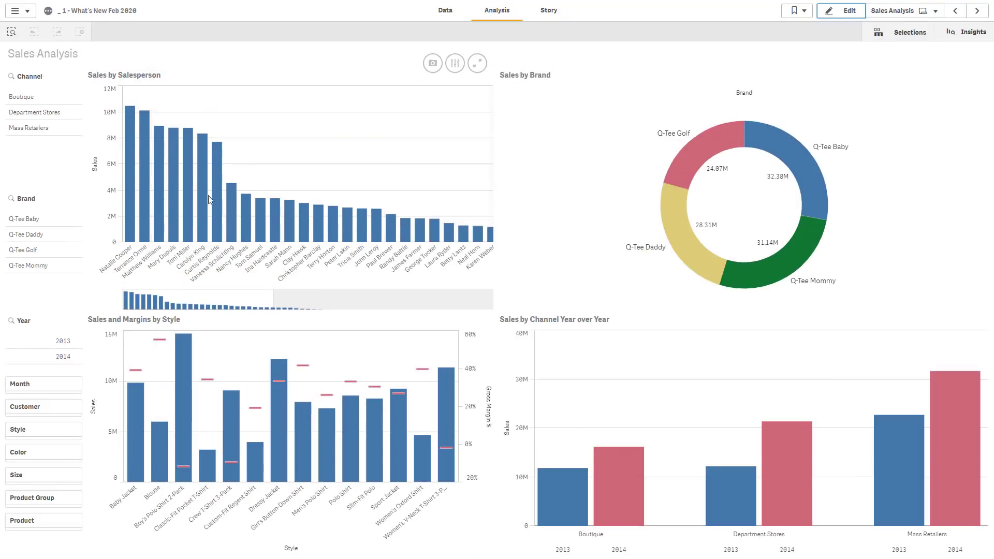
mouse_move(132, 207)
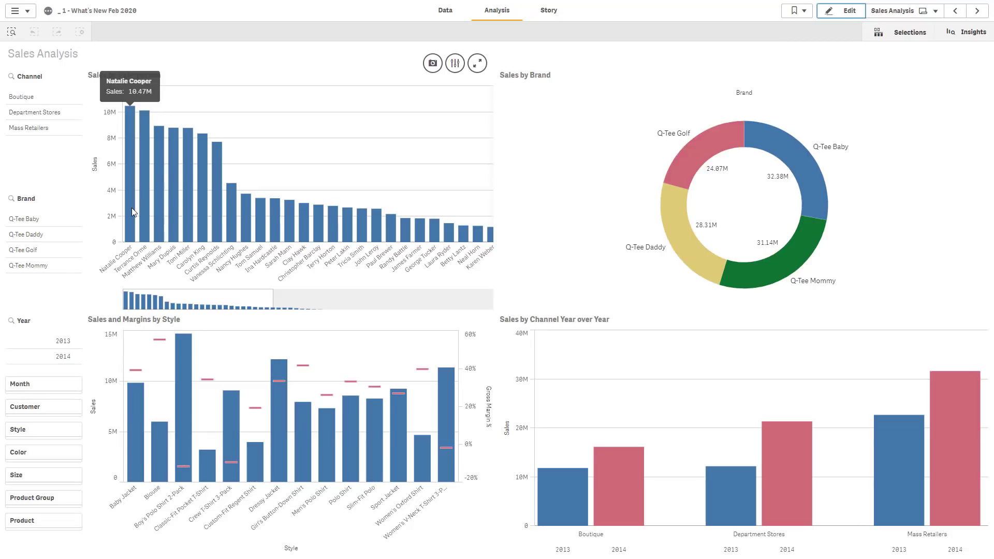
left_click(841, 10)
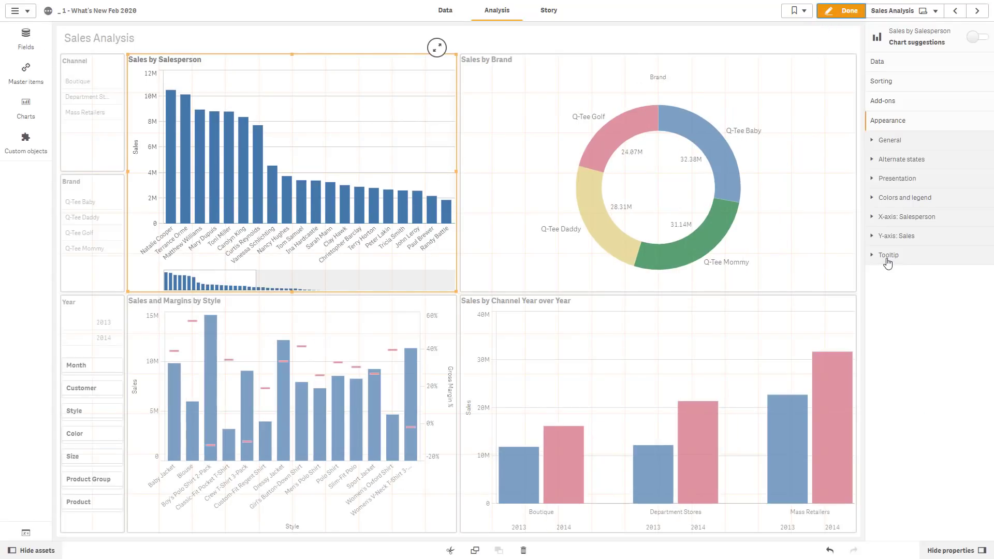
left_click(888, 256)
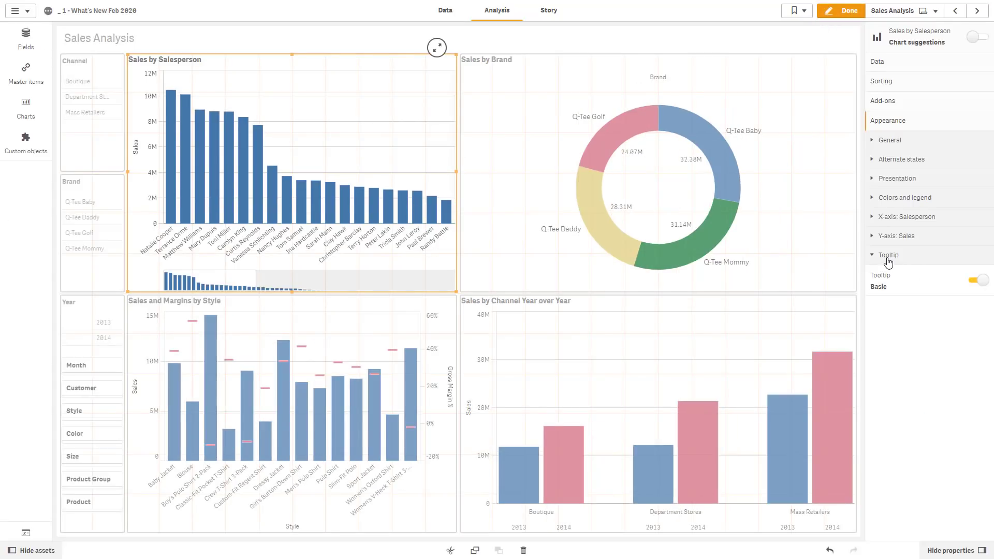
left_click(973, 281)
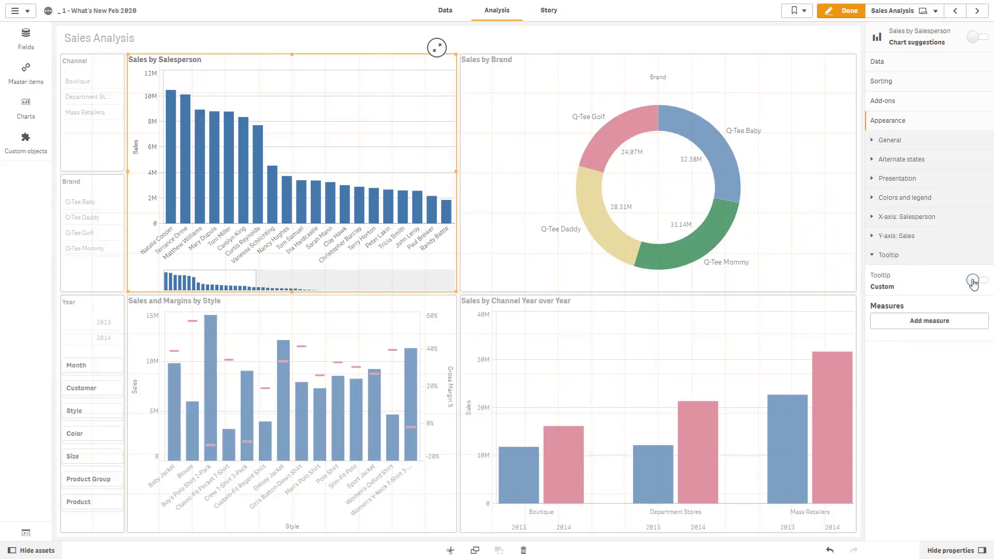
Step: Add Gross Margin % and Unit Sales YTD vs. PYTD Change % as tooltip measures and preview the tooltip on the first bar
left_click(955, 321)
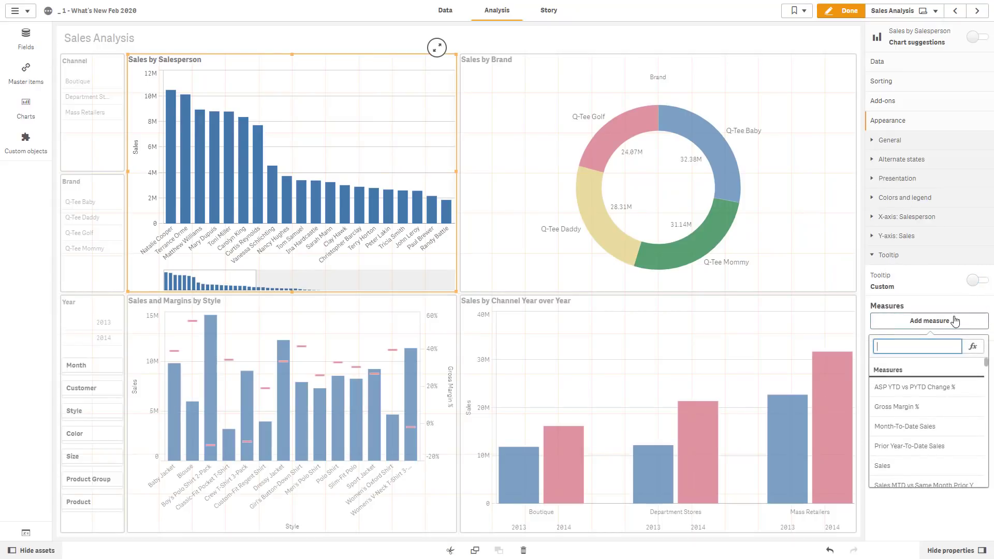
left_click(944, 407)
left_click(938, 346)
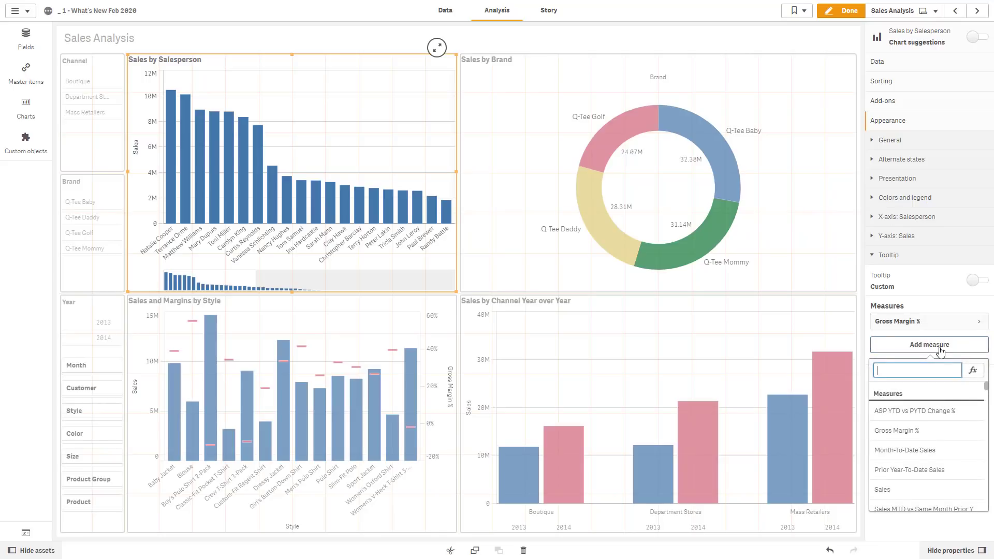
scroll(944, 467, "down", 1)
scroll(945, 467, "down", 2)
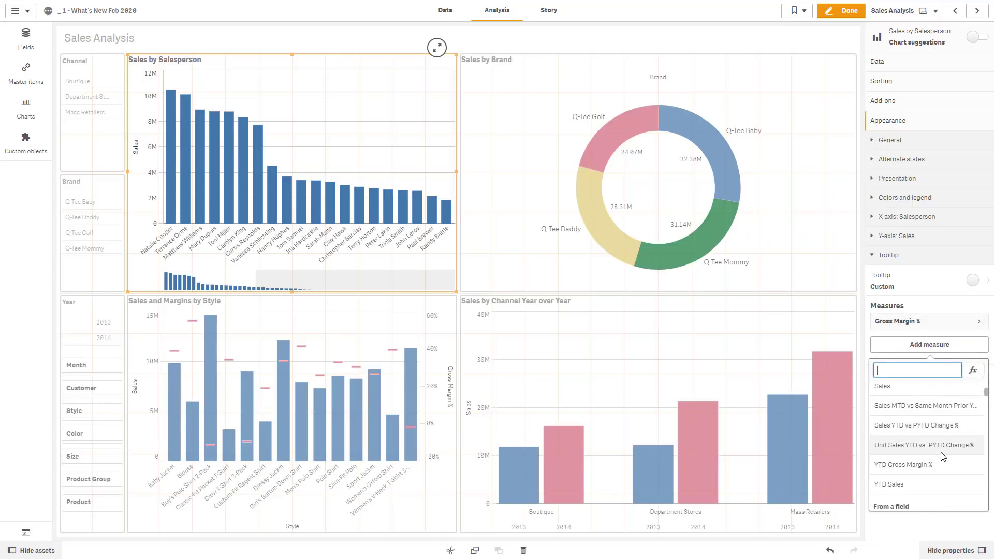
left_click(943, 453)
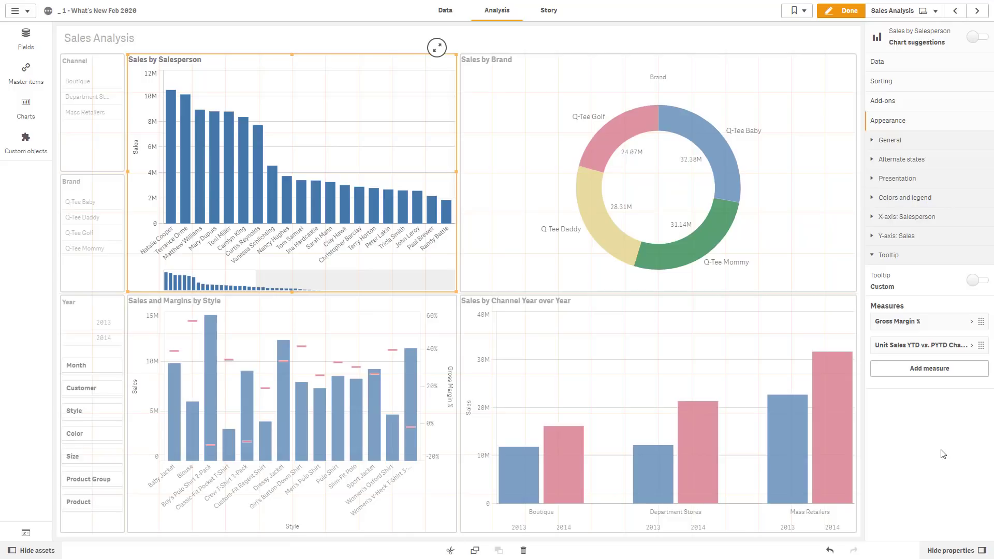
left_click(841, 11)
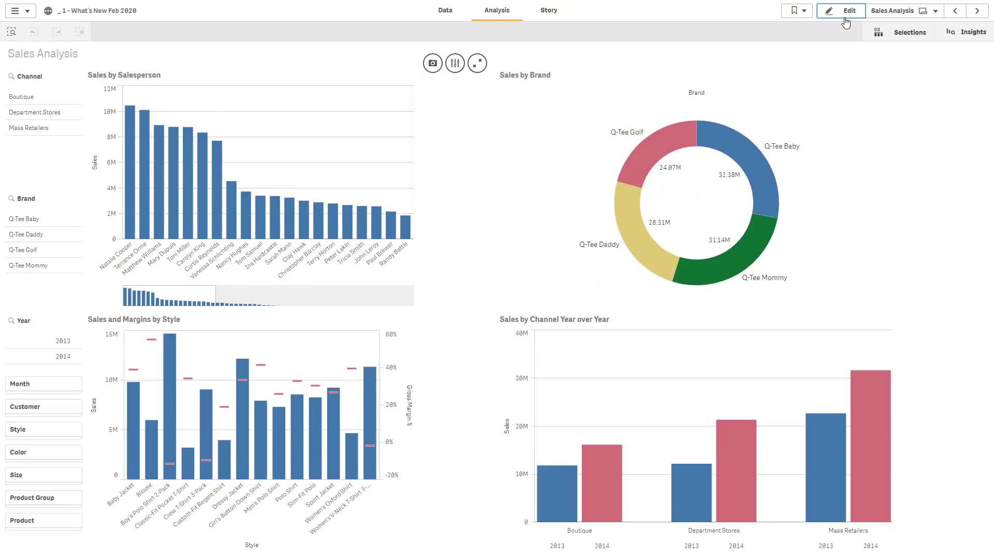
mouse_move(130, 151)
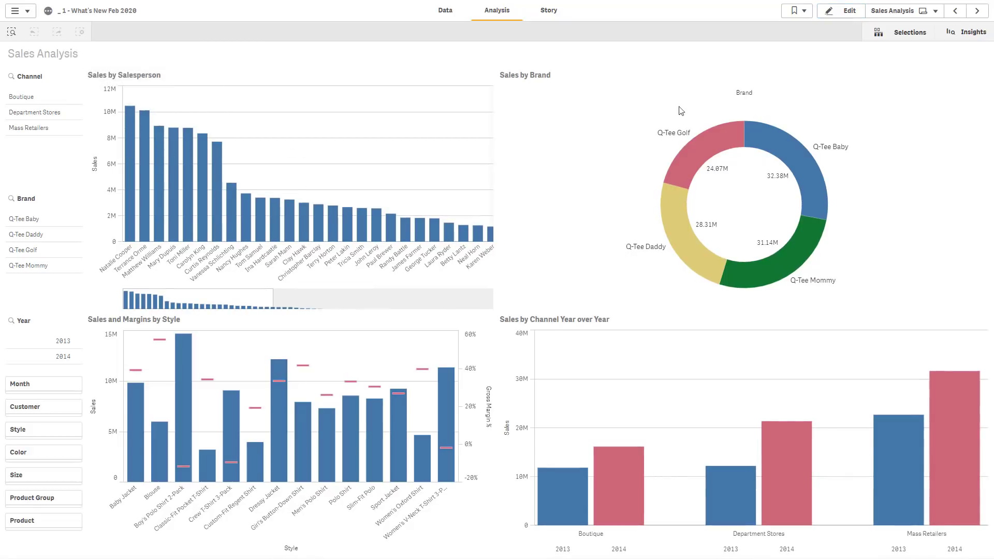
Step: Duplicate the Salesperson dimension of the Sales by Salesperson chart and open the Bar dimension's settings
left_click(850, 11)
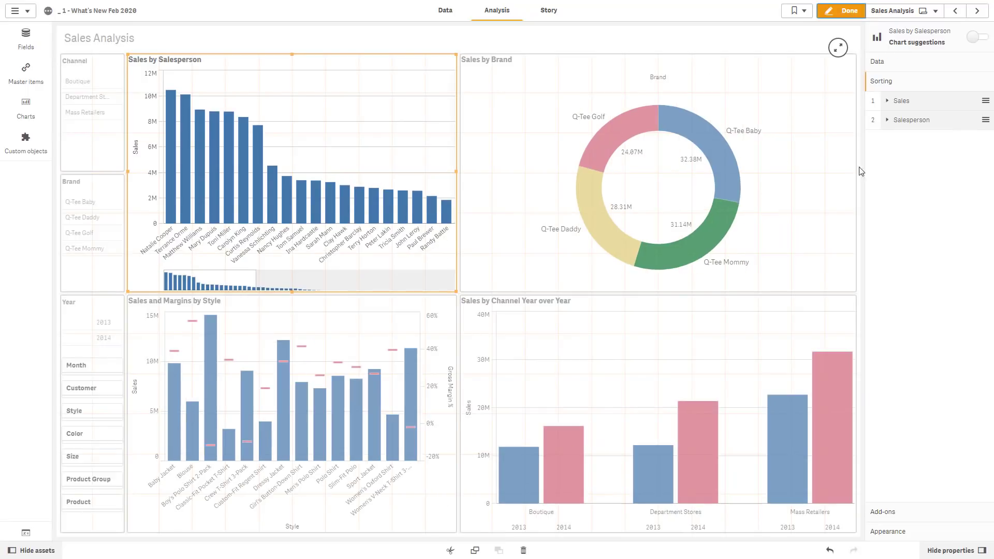
left_click(884, 66)
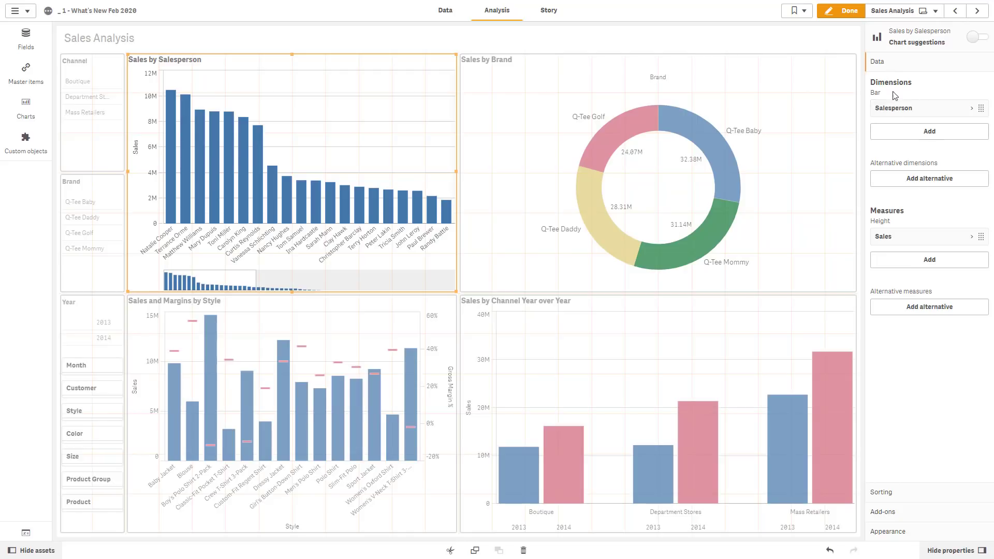
right_click(906, 115)
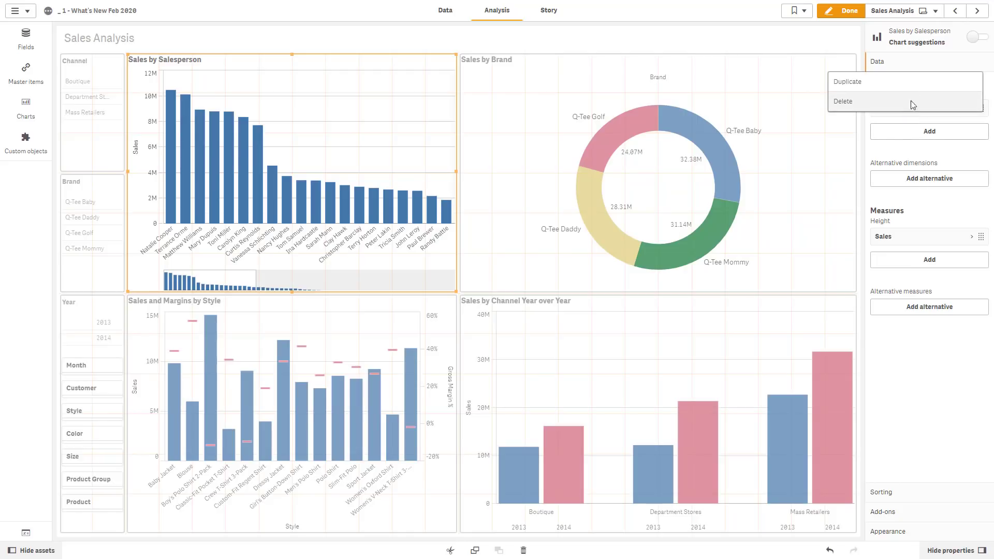
left_click(913, 85)
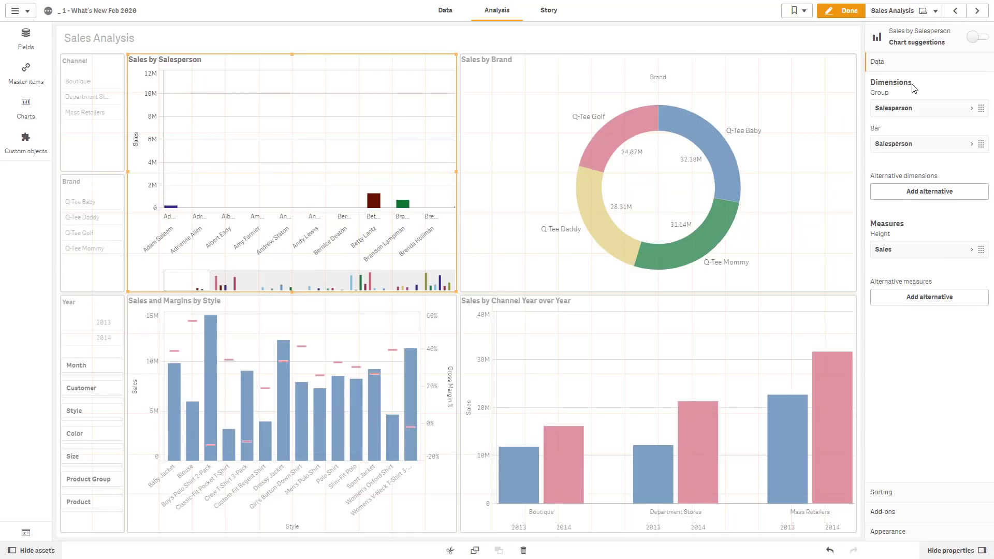
left_click(926, 145)
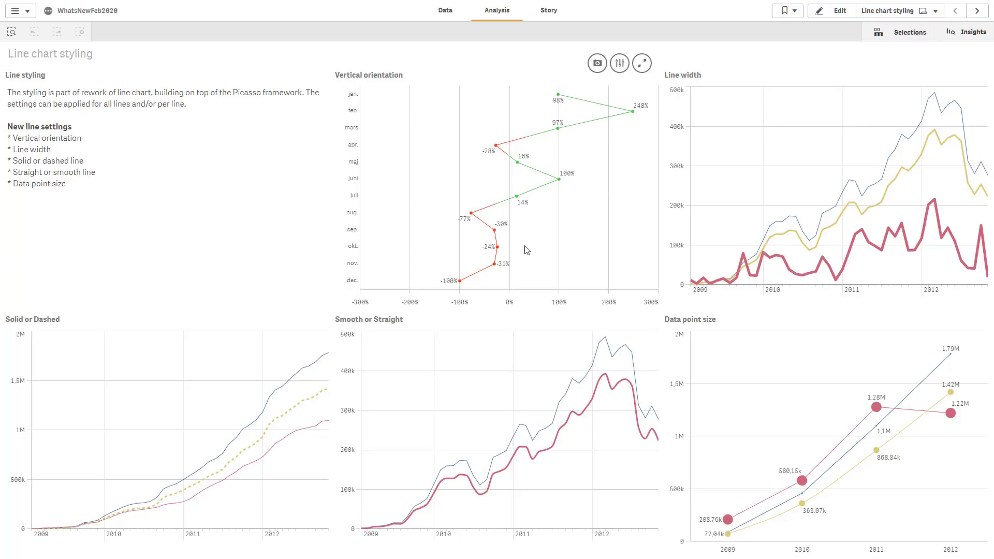
Step: Page from Line chart styling through the Pivot styling and Font family sheets to Qlik Geocoding for GeoOperations
left_click(977, 13)
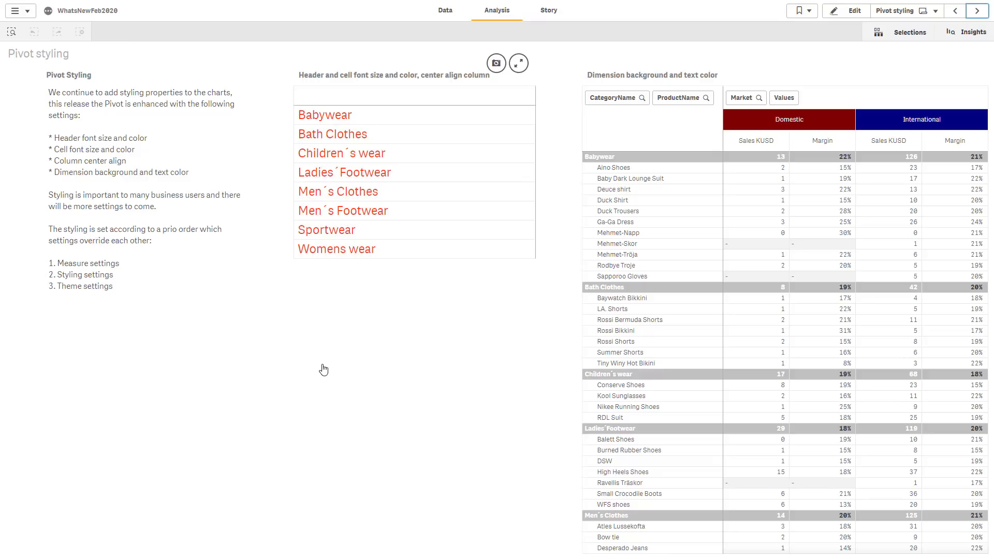
left_click(976, 12)
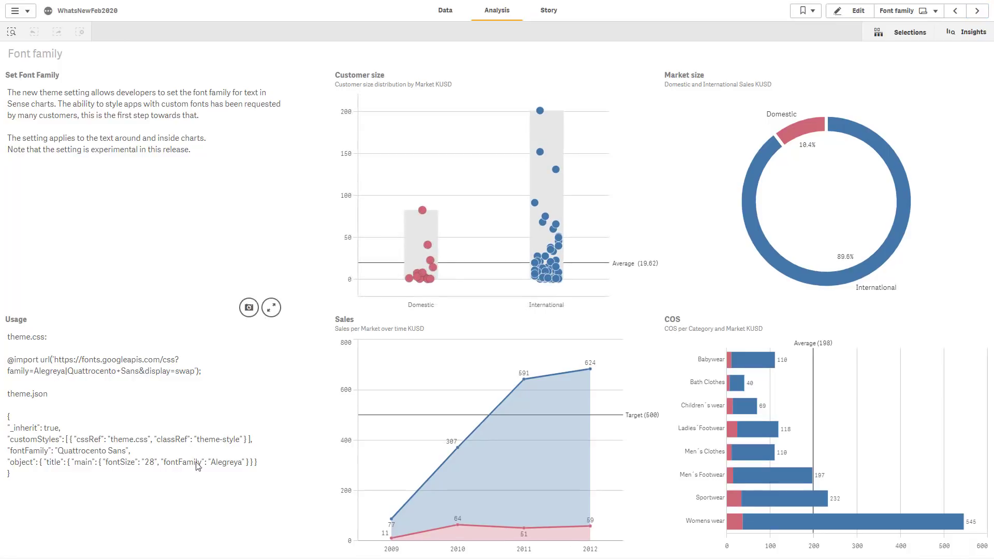
left_click(978, 11)
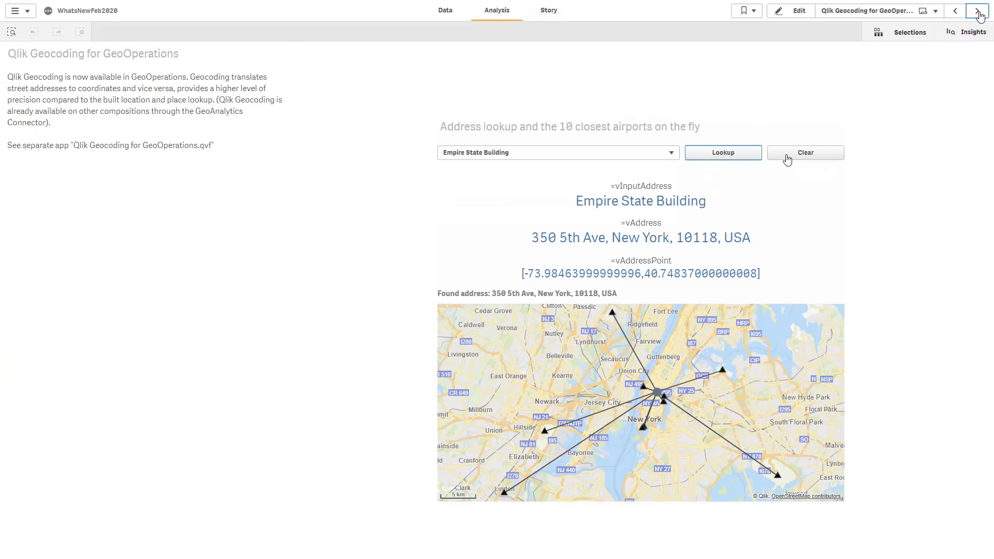
Step: Clear the address and look up Empire State Building with its 10 closest airports, repeating the lookup five times
left_click(791, 158)
left_click(674, 154)
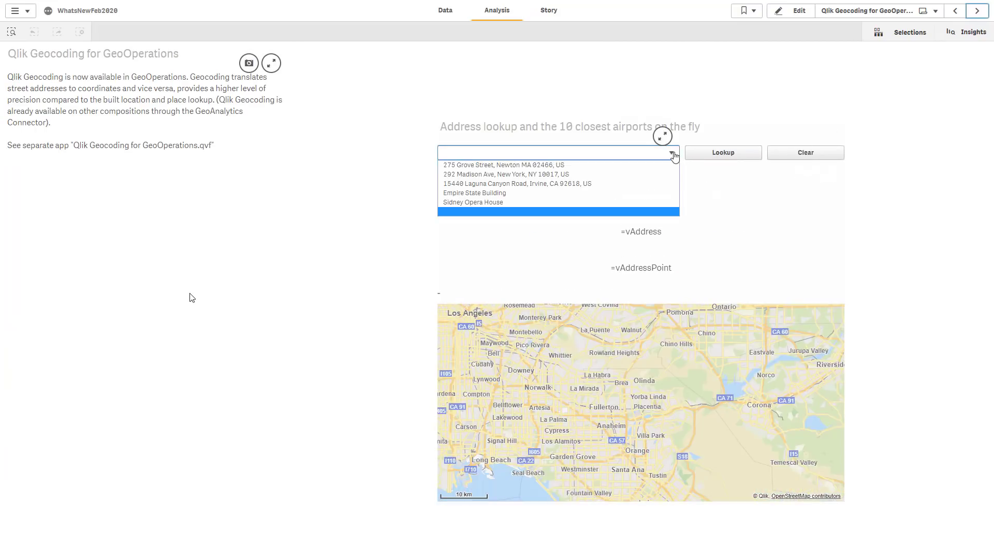
left_click(646, 193)
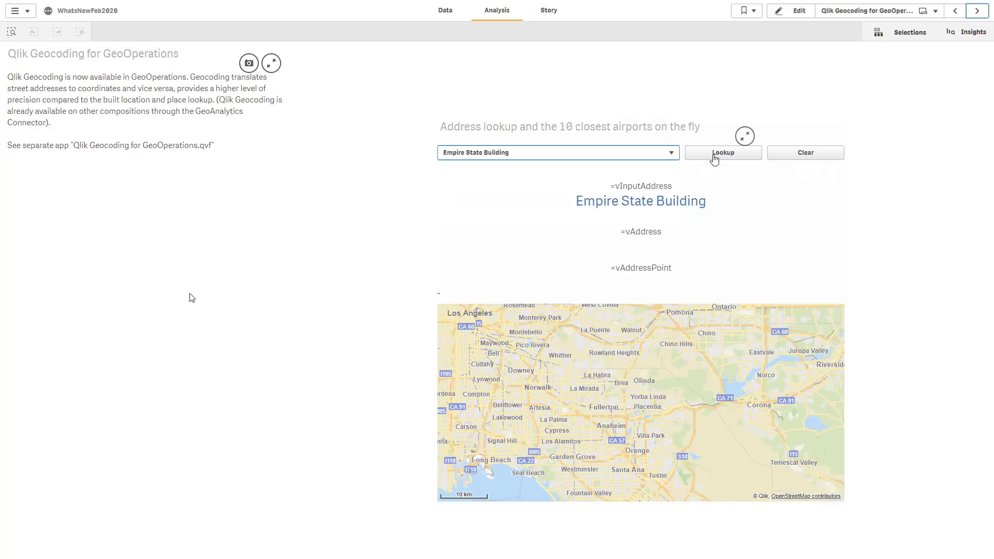
left_click(714, 157)
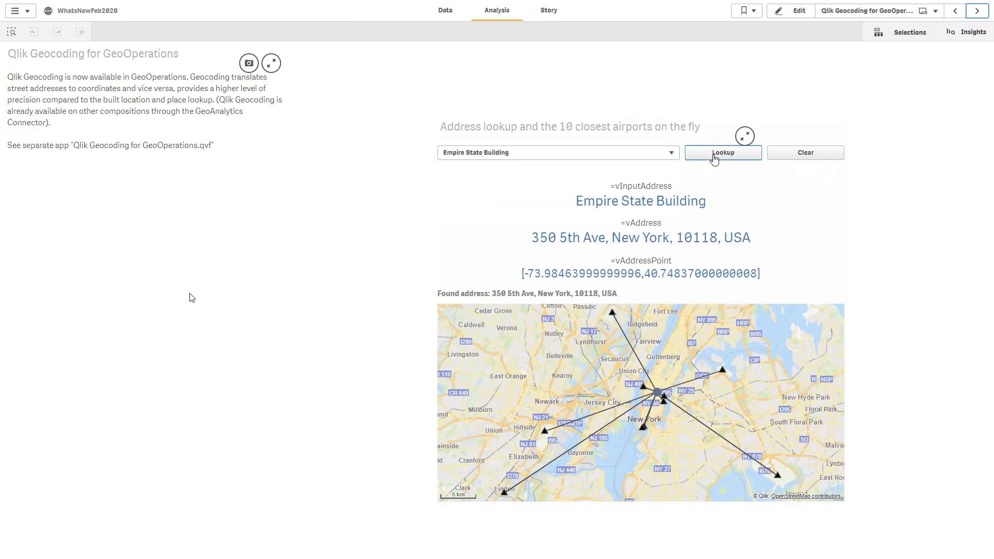
left_click(795, 155)
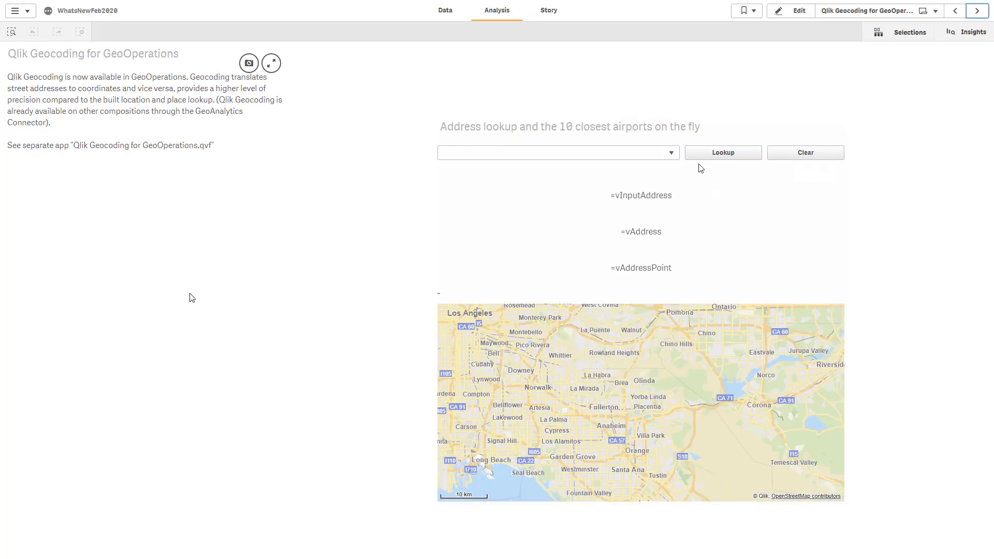
left_click(673, 155)
left_click(645, 192)
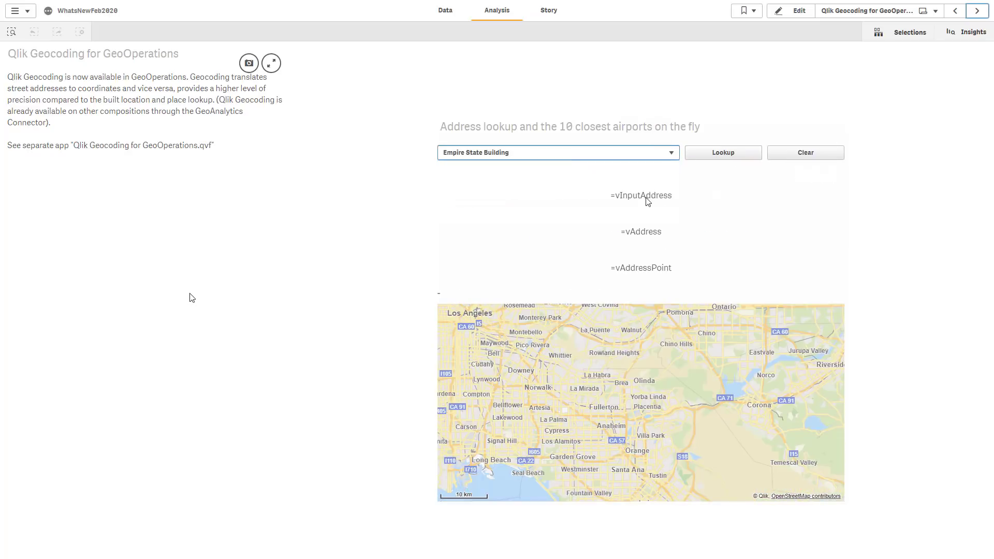
left_click(713, 157)
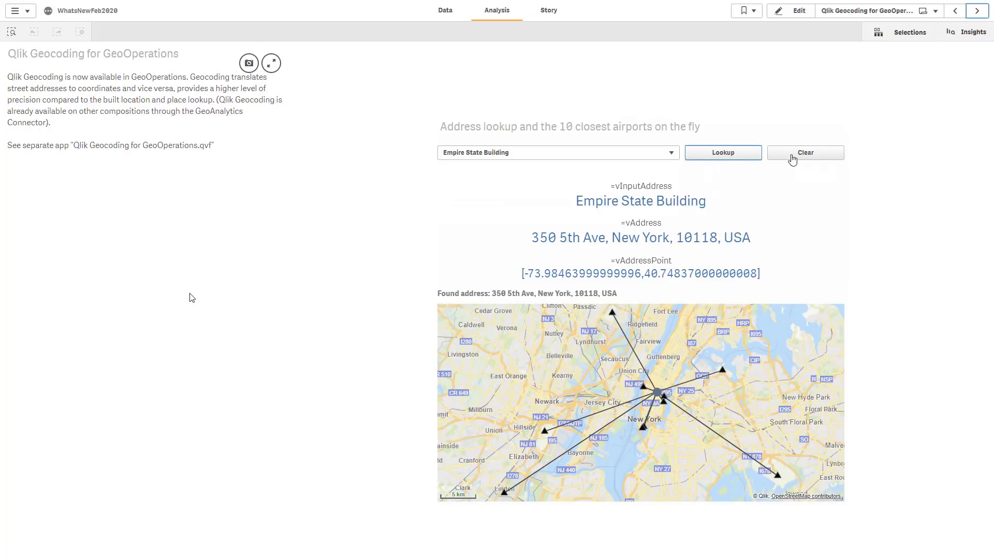
left_click(795, 156)
left_click(671, 153)
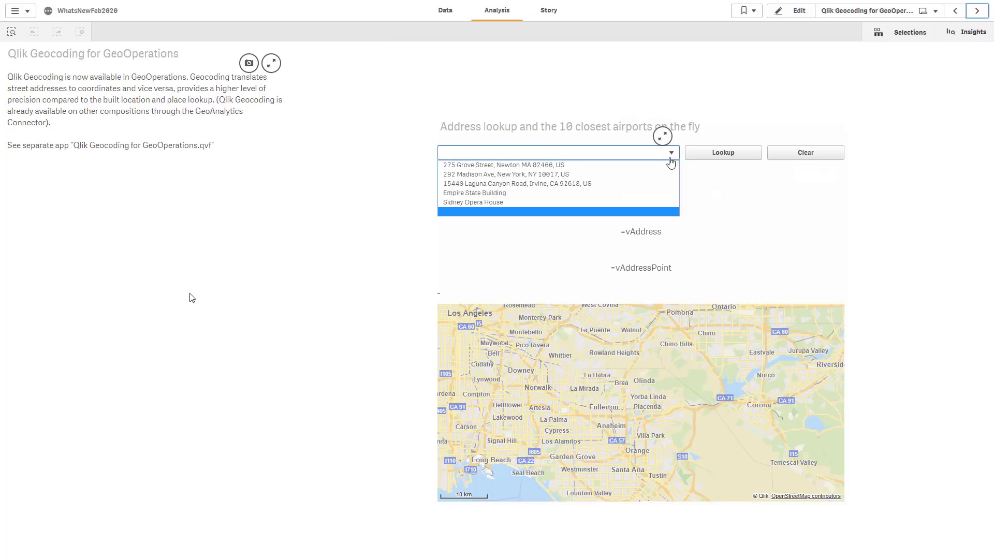
left_click(646, 193)
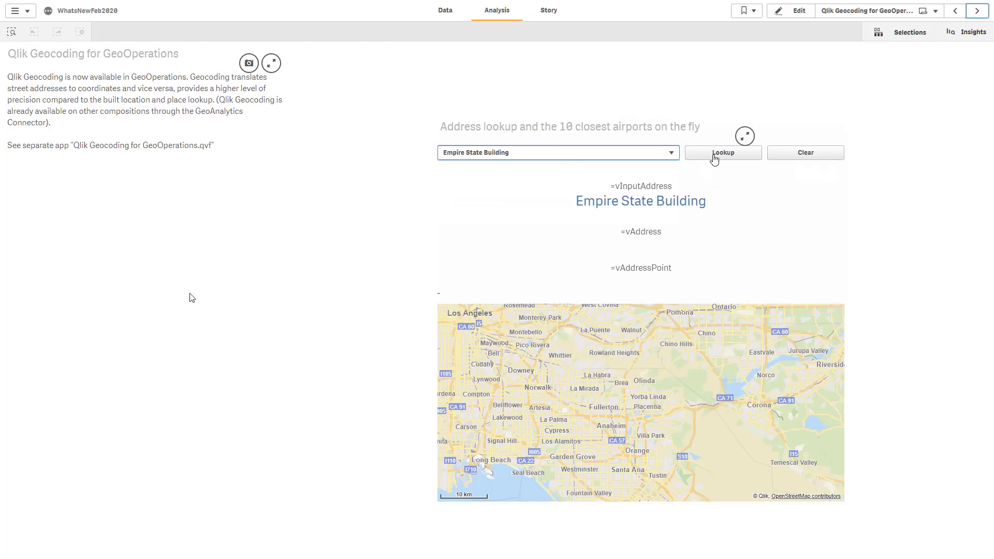
left_click(714, 157)
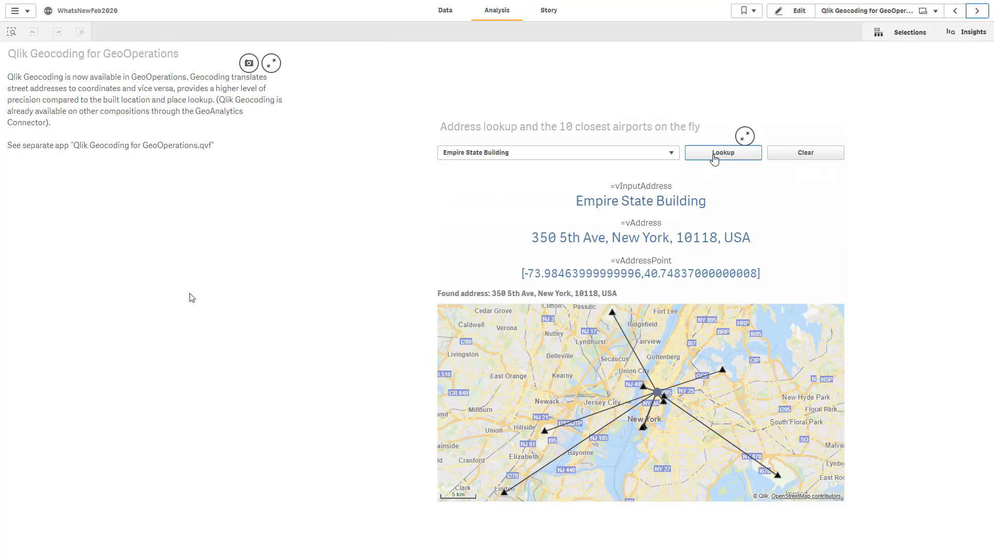
left_click(792, 157)
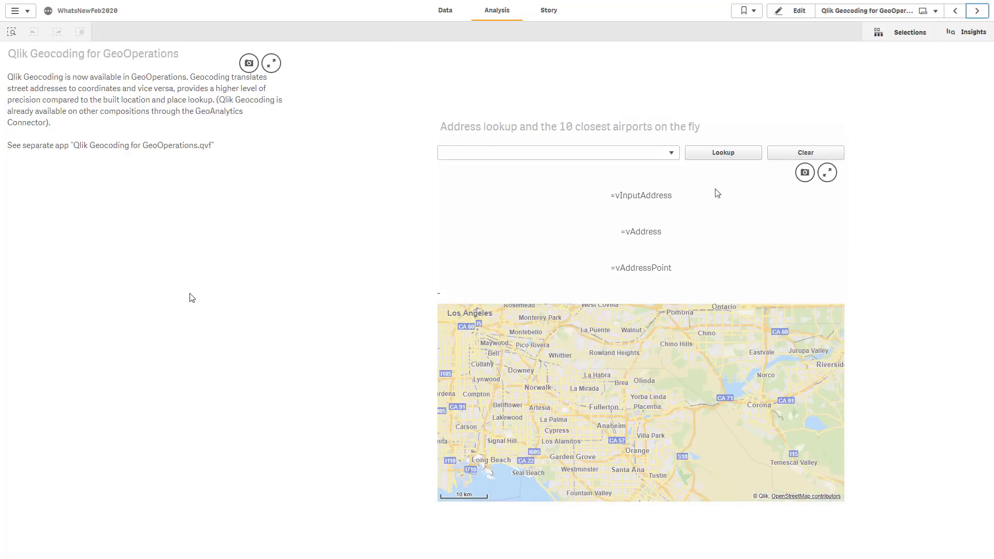
left_click(673, 153)
left_click(646, 193)
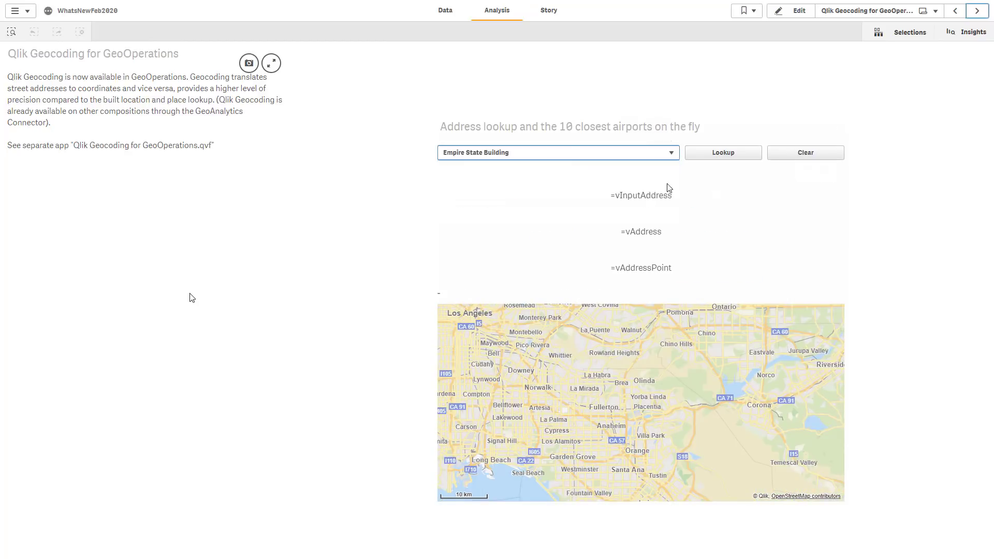
left_click(714, 158)
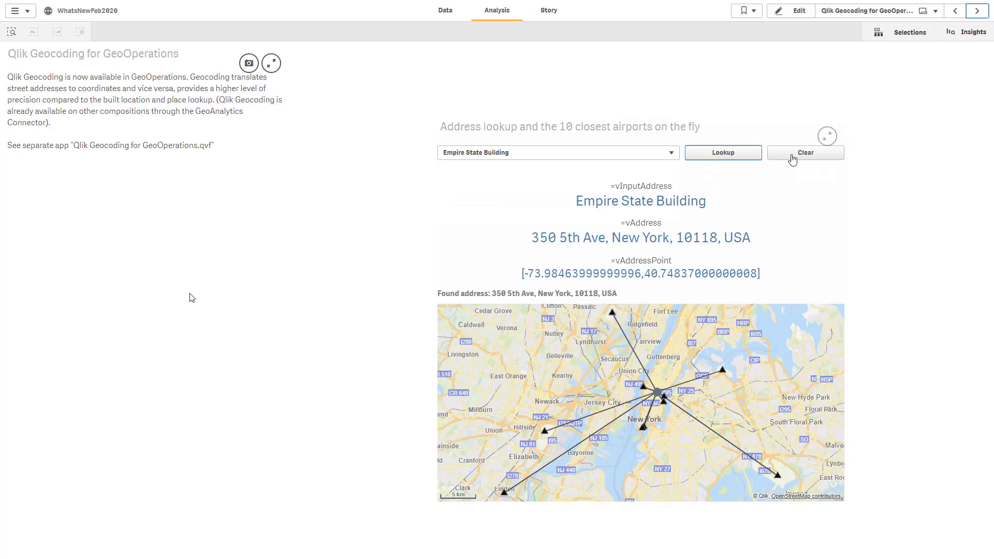
left_click(792, 156)
left_click(673, 155)
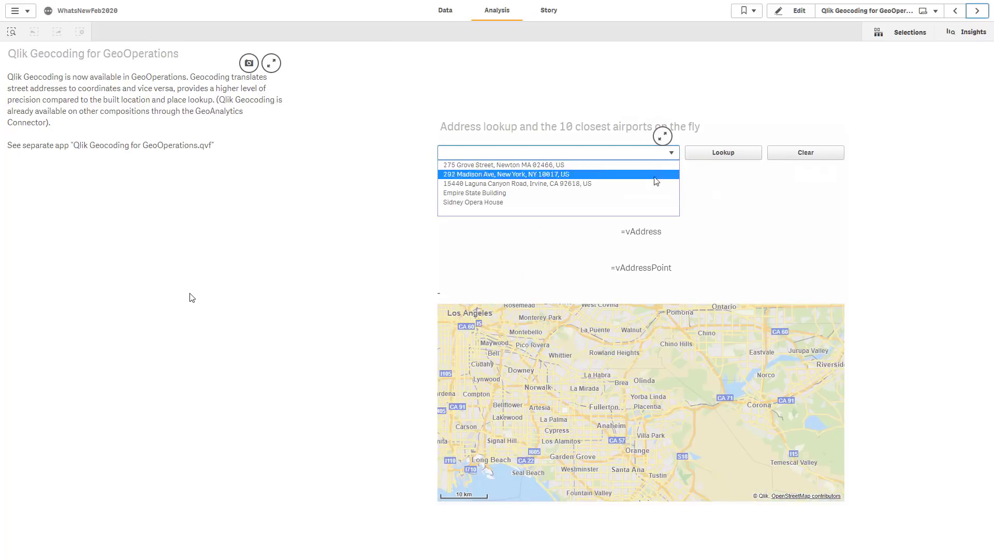
left_click(647, 193)
left_click(714, 156)
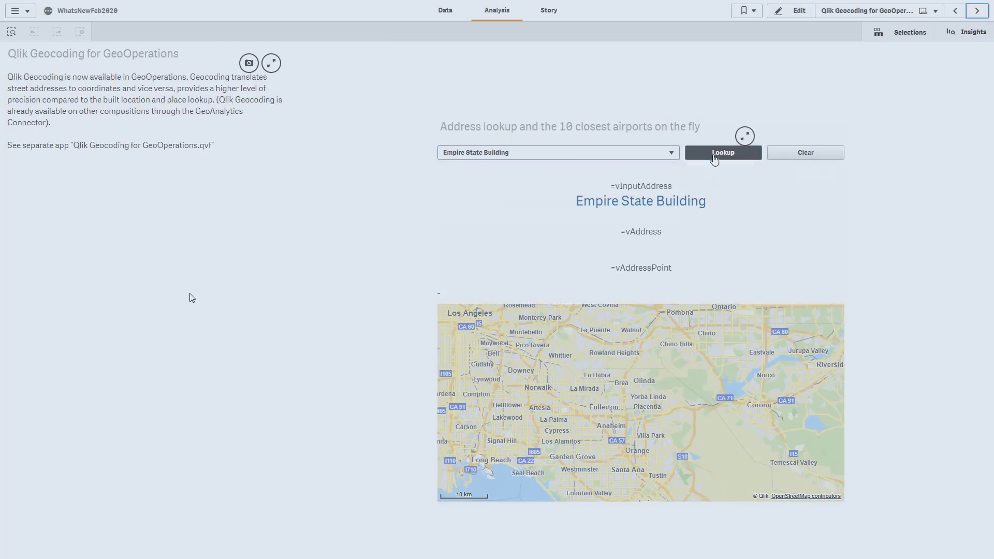
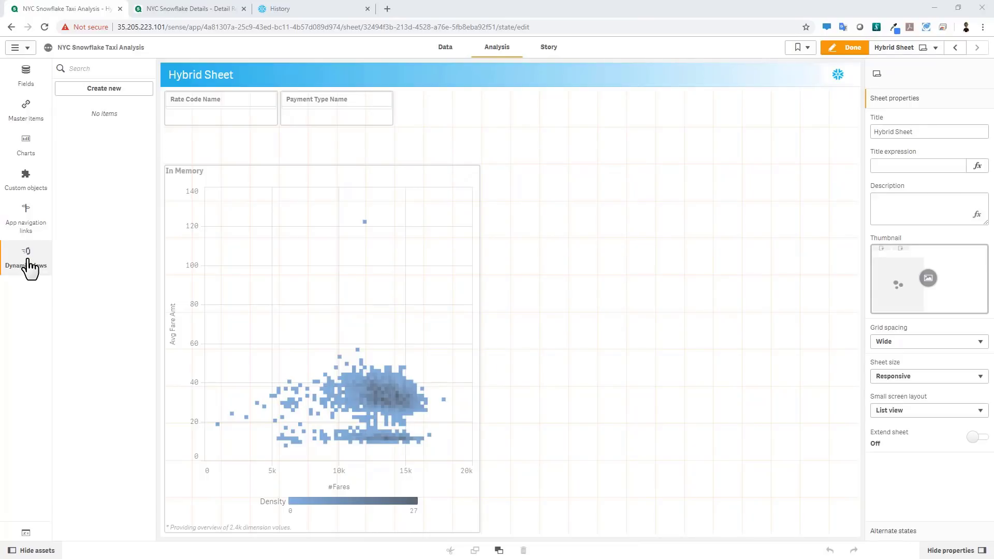
Step: Create Dynamic View 1 from the NYC Snowflake Details template app with row limit expression sum(#Fares) and a maximum row count of 20000
left_click(127, 90)
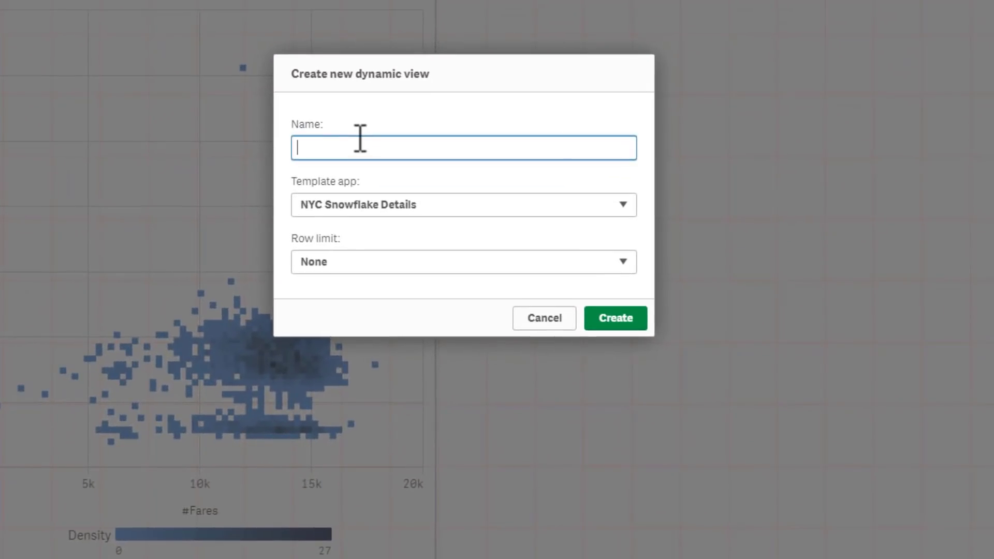
type("Dynamic View 1")
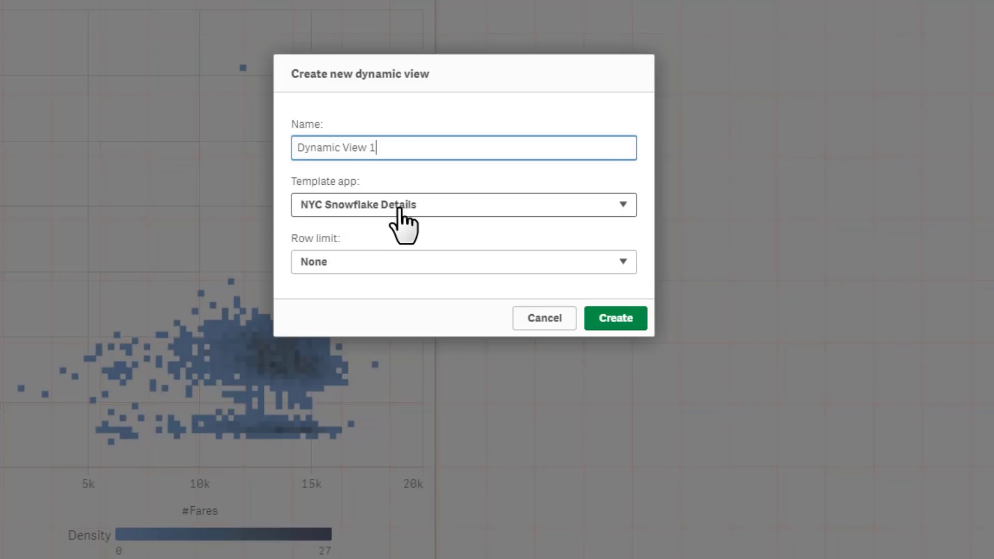
left_click(388, 262)
left_click(388, 295)
left_click(384, 268)
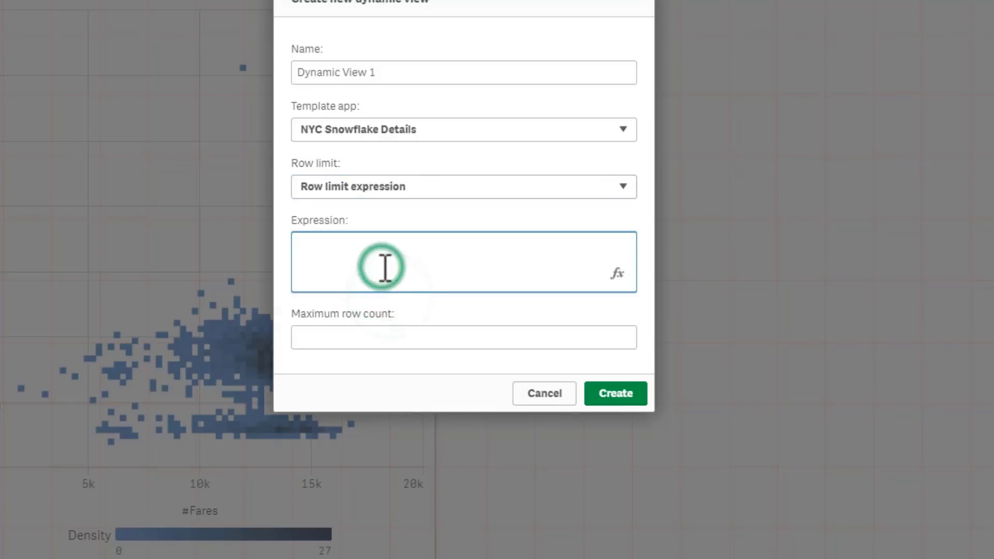
type("sum(#Fares")
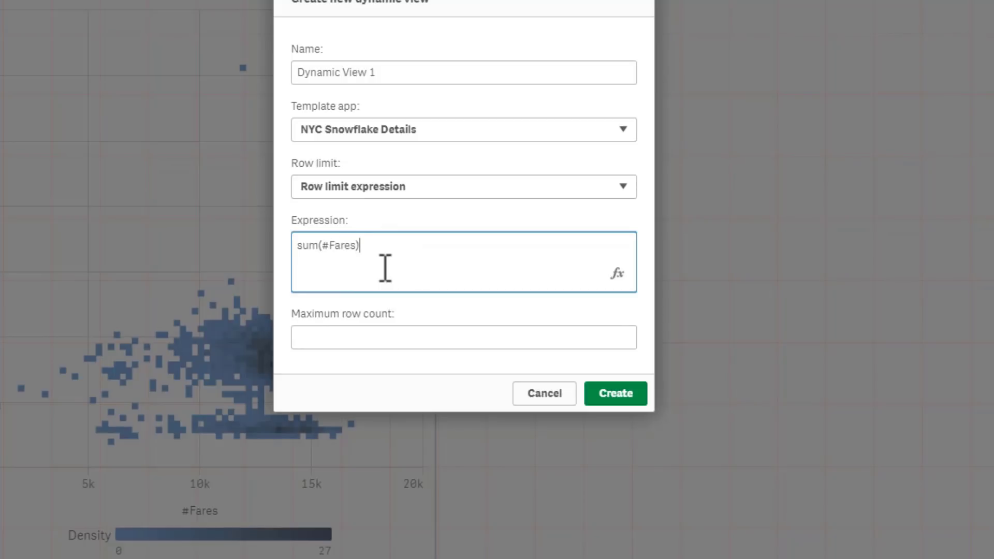
left_click(357, 334)
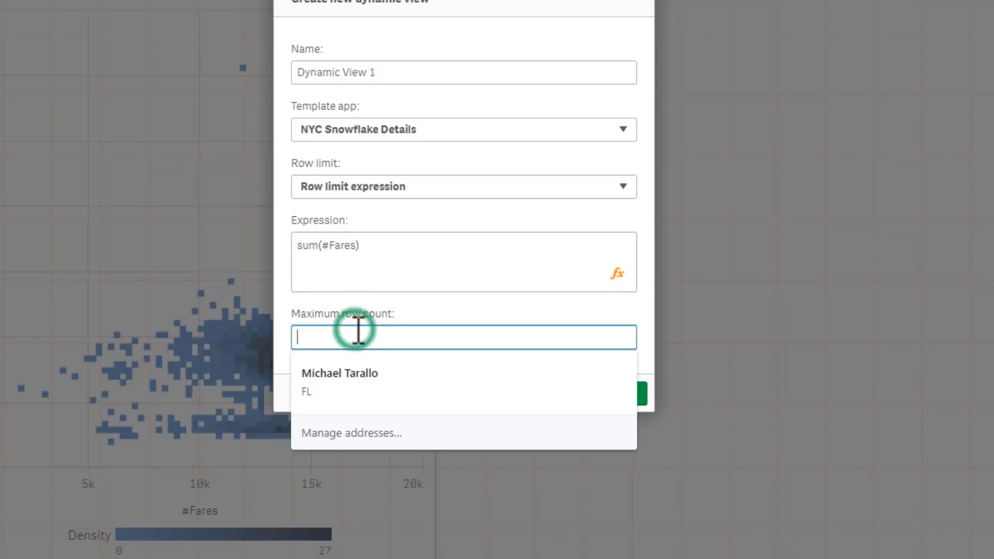
type("20000")
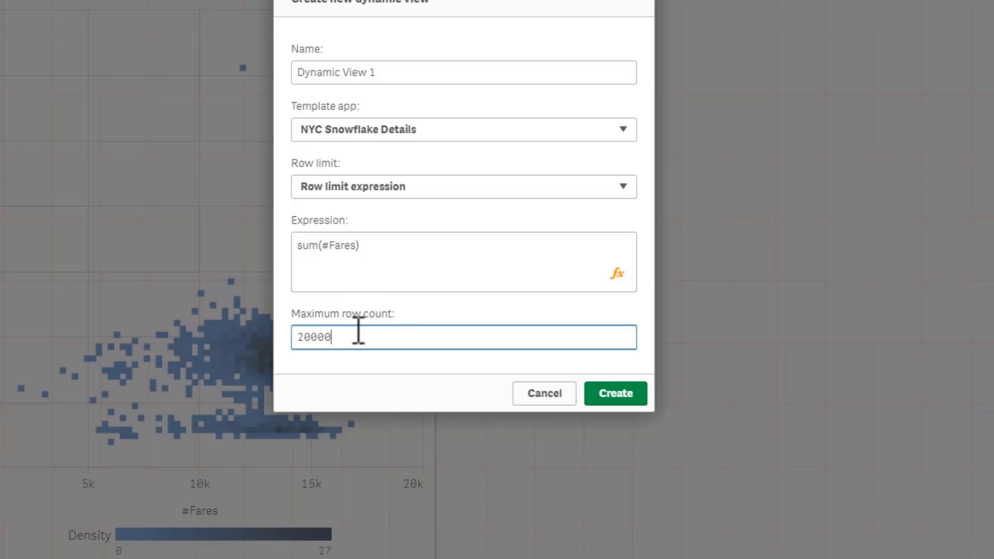
left_click(613, 396)
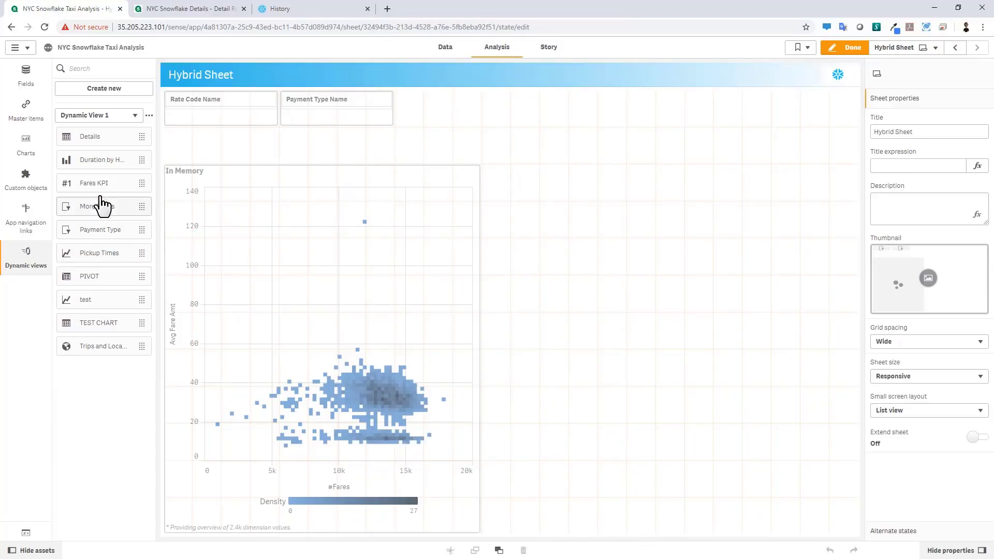
Step: Stack three Dynamic View 1 charts beside the In Memory chart, with Details in the middle and the trips map lowest, and finish editing
left_click_drag(100, 194, 678, 156)
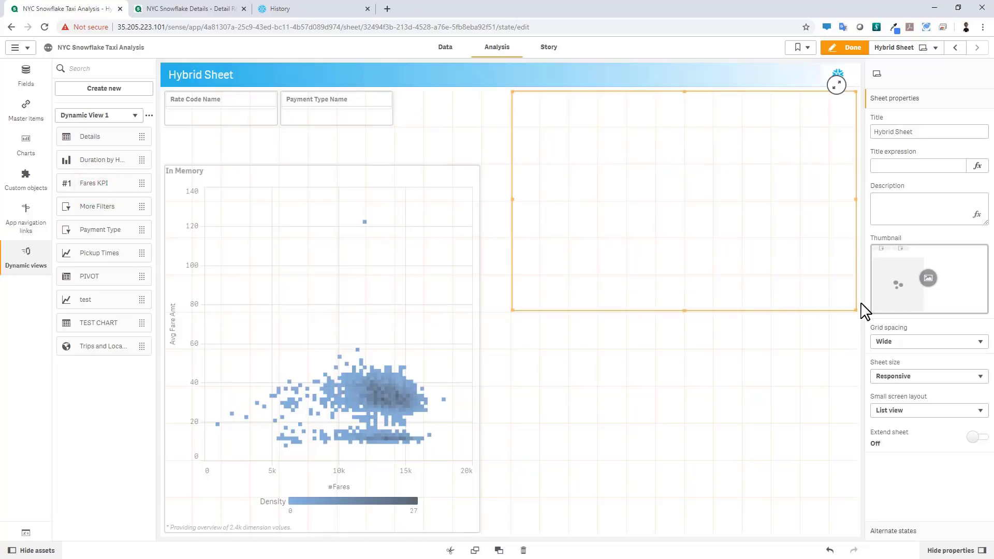
left_click_drag(851, 309, 863, 221)
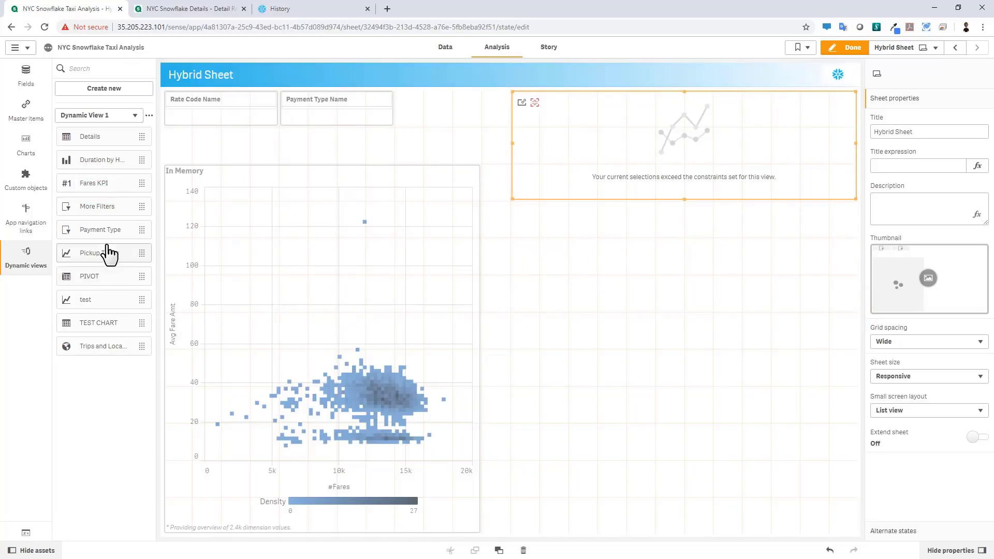
left_click_drag(88, 137, 610, 259)
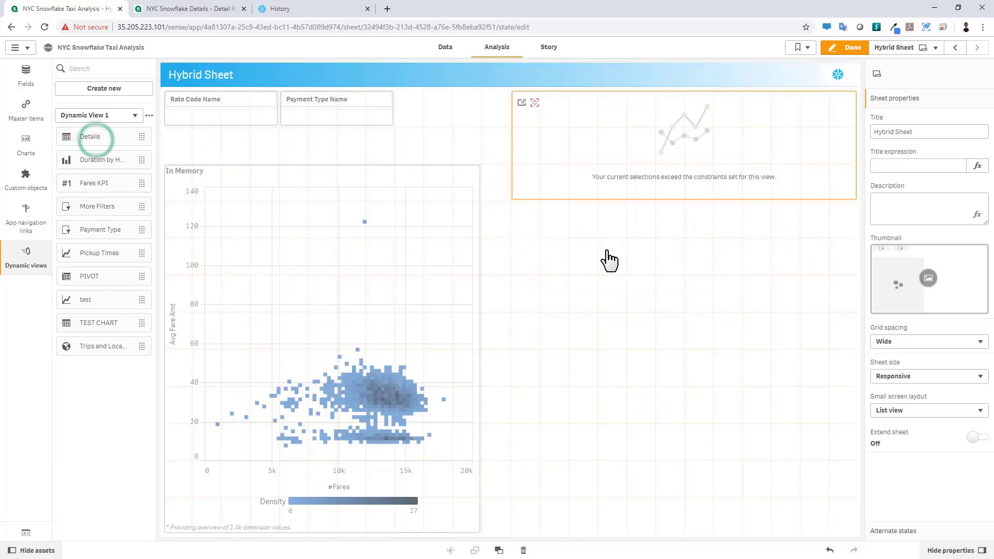
left_click_drag(108, 346, 699, 433)
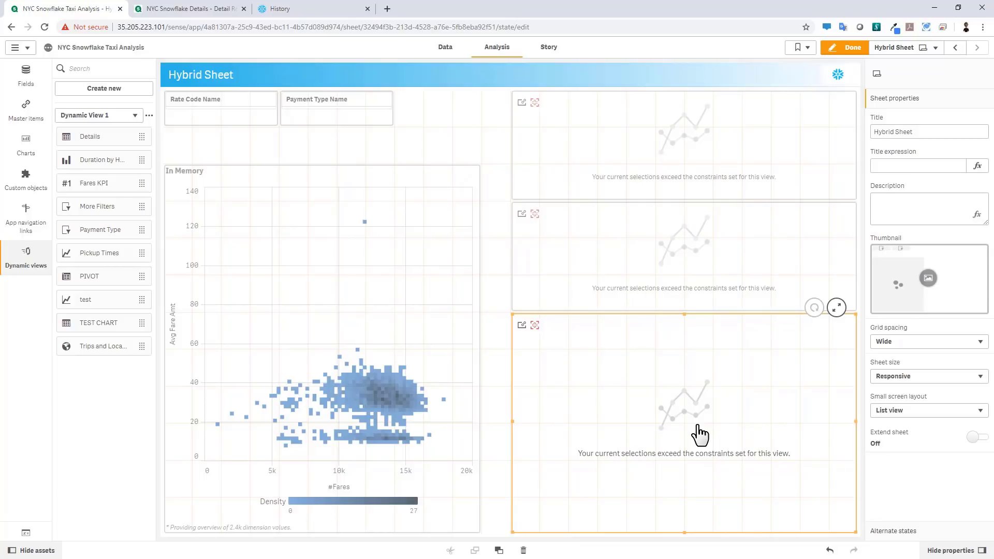
left_click(851, 47)
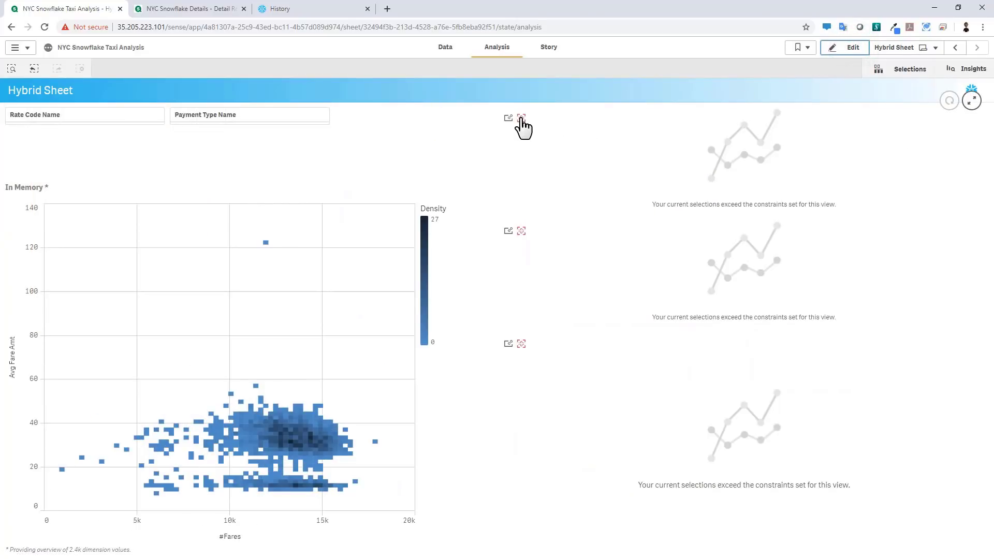
Step: Examine the constraints, selections and refresh details of the uppermost dynamic view chart
mouse_move(521, 119)
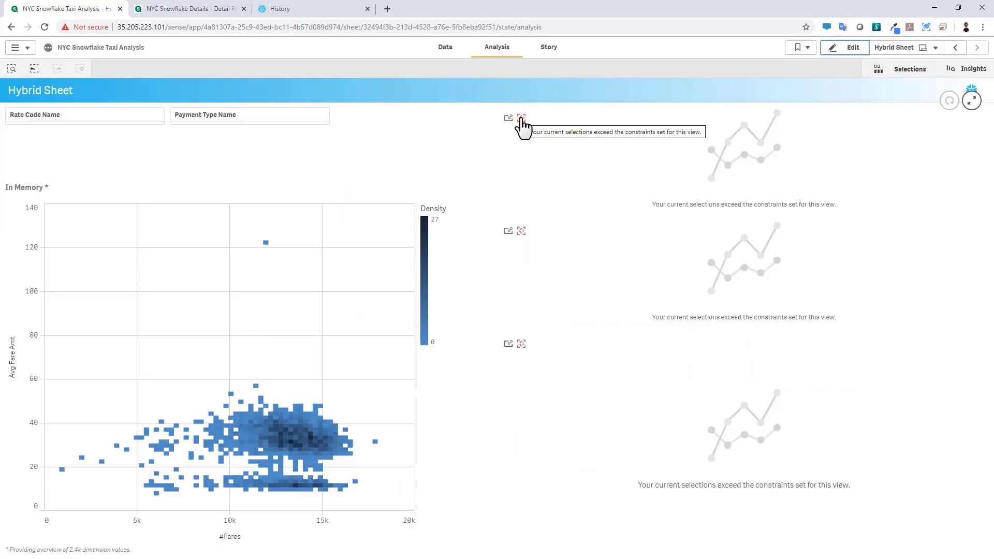
left_click(522, 120)
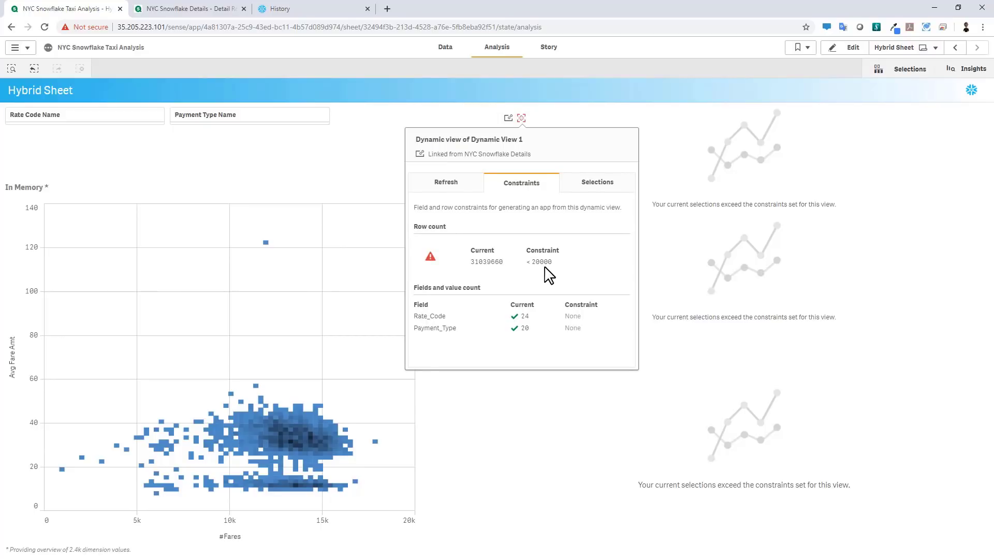
left_click(585, 189)
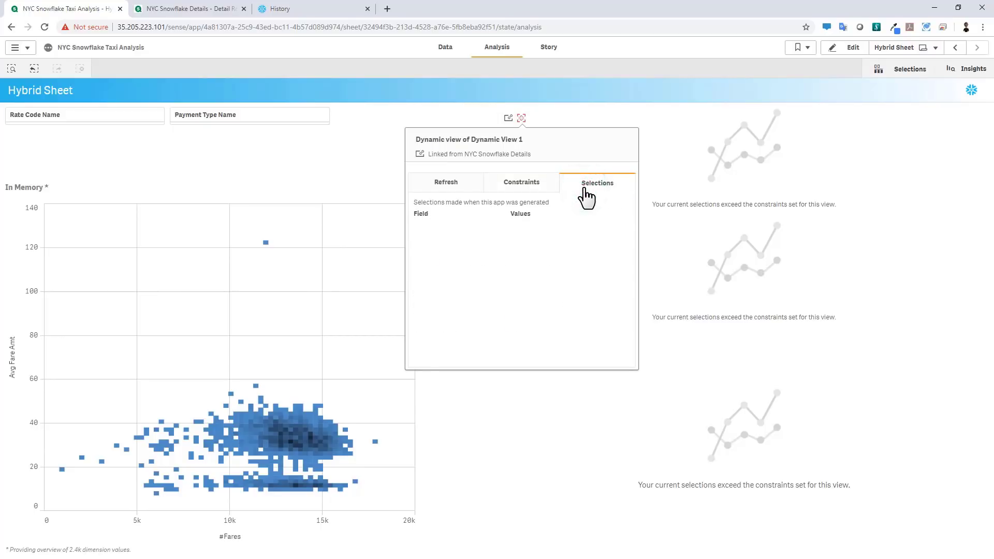
left_click(465, 192)
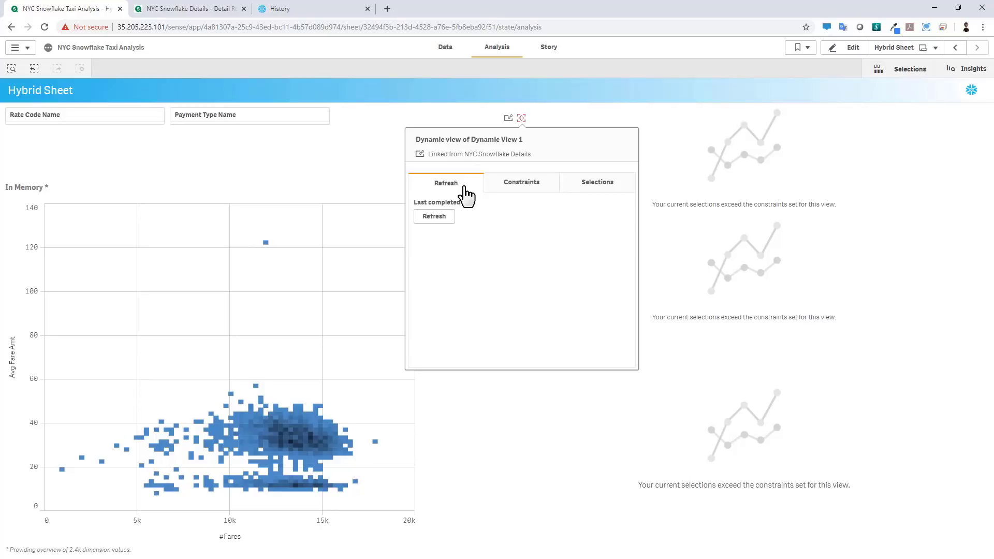
left_click(558, 115)
Step: Filter the Hybrid Sheet to Rate Code Name JFK and Payment Type Name Dispute
left_click(114, 121)
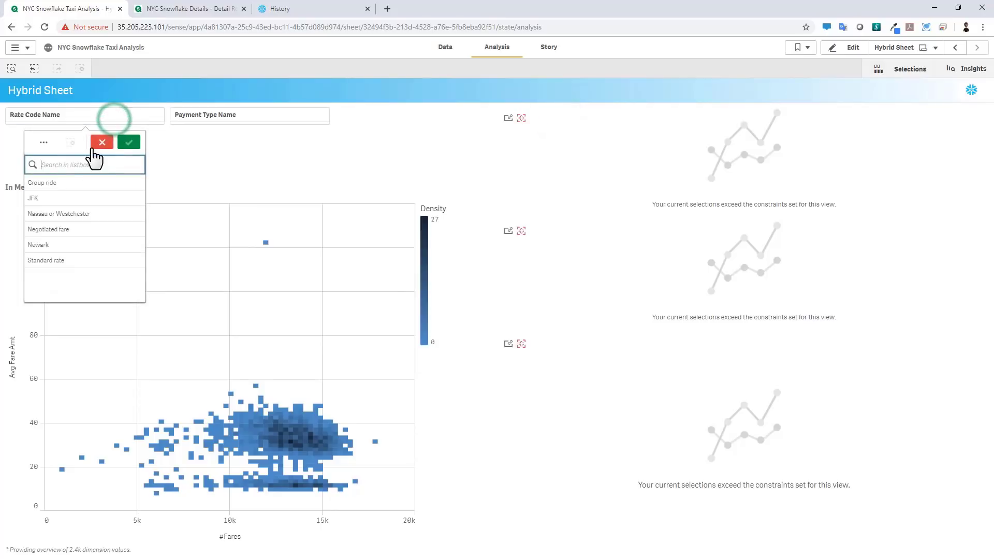
left_click(56, 200)
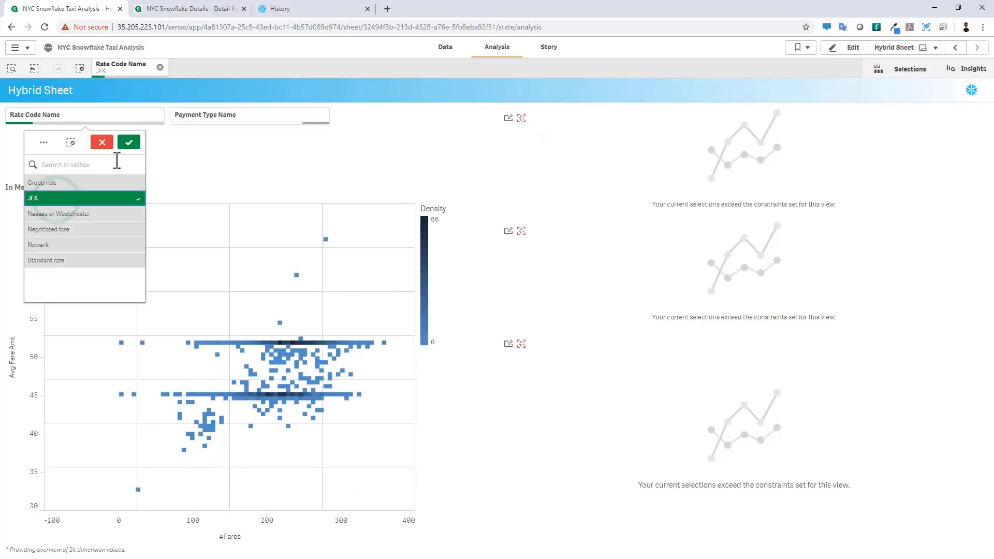
left_click(127, 147)
left_click(222, 118)
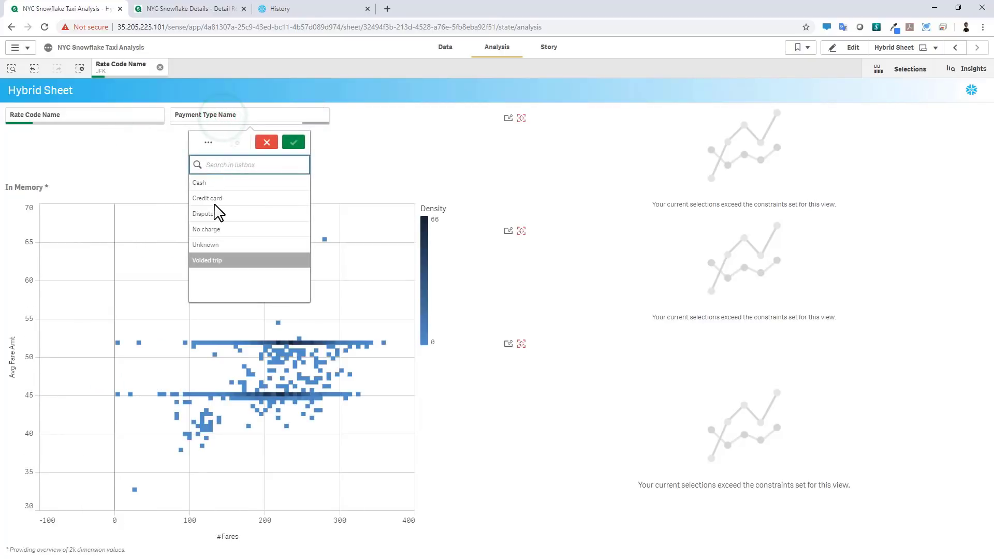
left_click(216, 210)
left_click(297, 147)
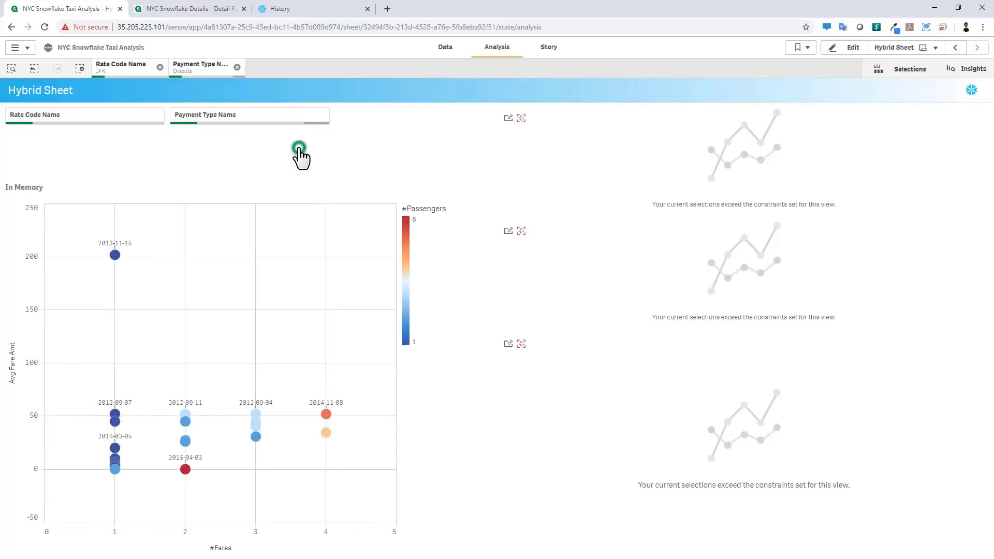
Step: Refresh the dynamic view charts on the Hybrid Sheet for the current JFK and Dispute selections
mouse_move(932, 133)
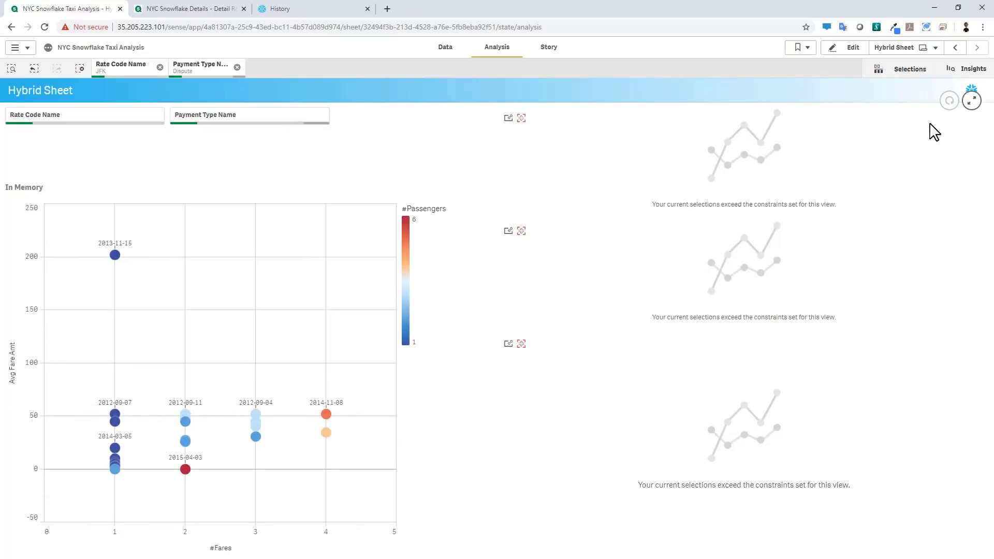
left_click(948, 103)
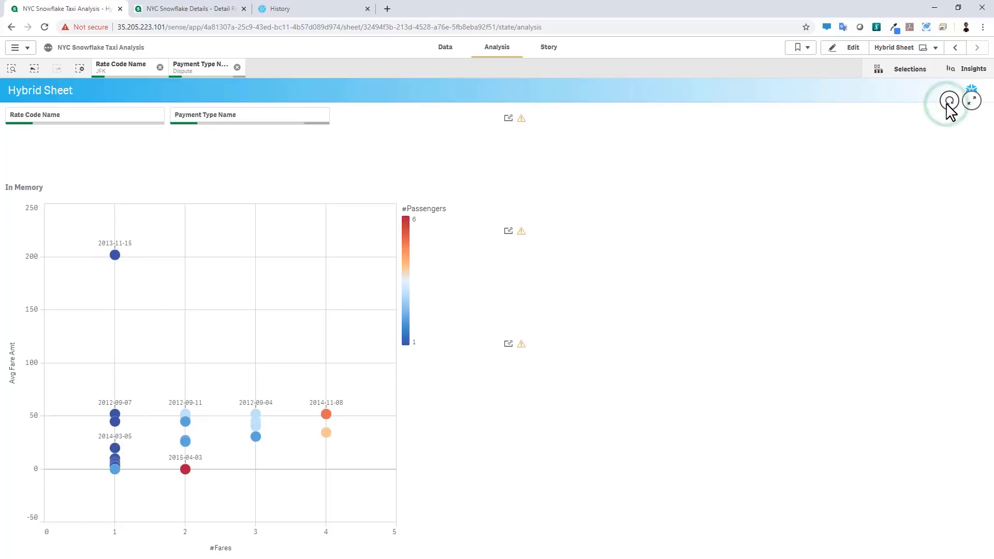
left_click(949, 104)
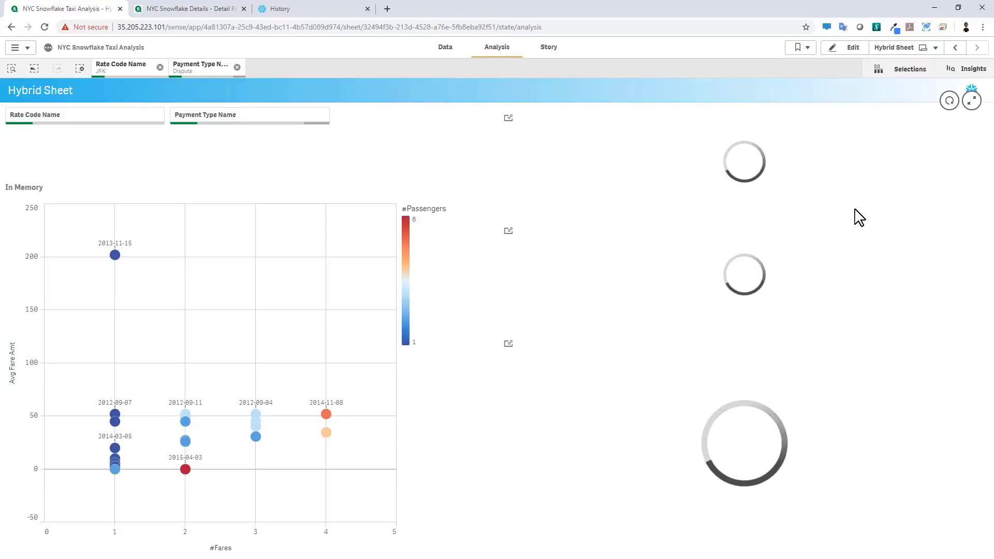
Step: Switch to the Snowflake query history and examine the SQL text and duration of the most recent trips query
left_click(303, 11)
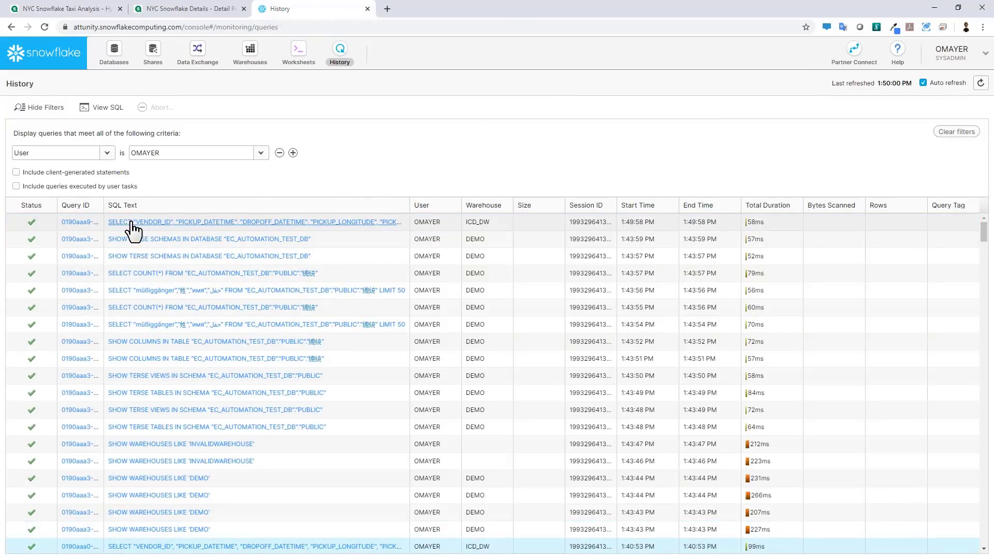
left_click(168, 224)
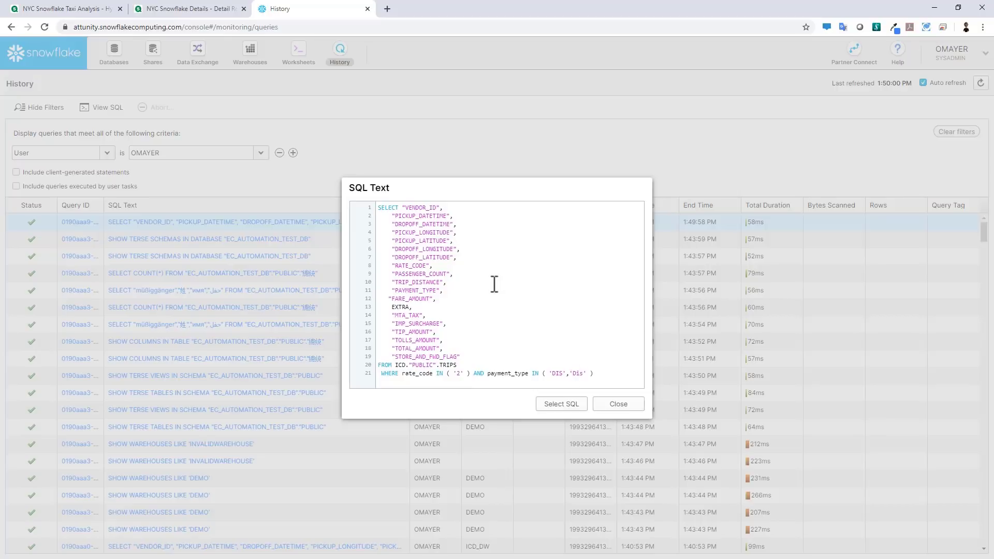
left_click(618, 405)
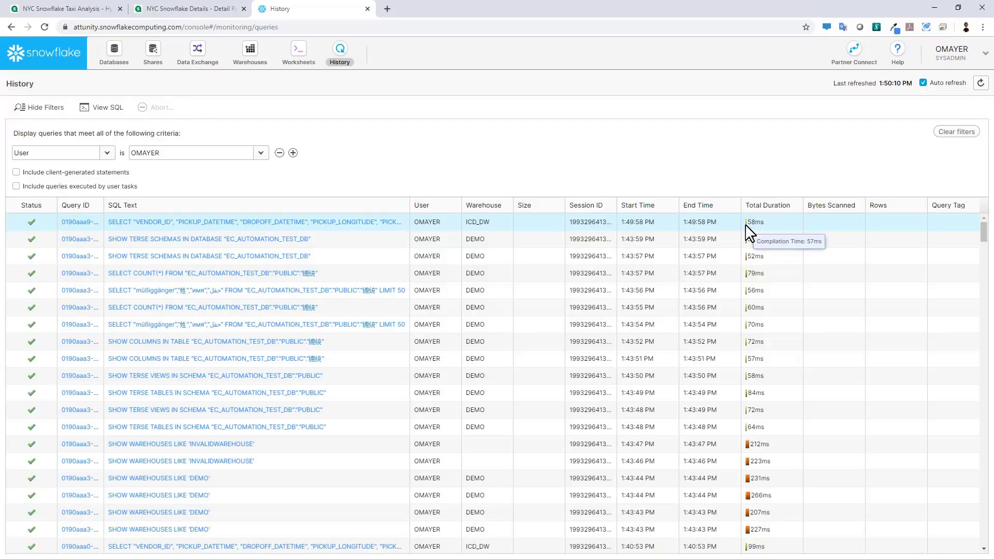
Step: Return to the Qlik Sense Hybrid Sheet, try selecting the first three pickup times in the details table, and discard the selection
left_click(99, 9)
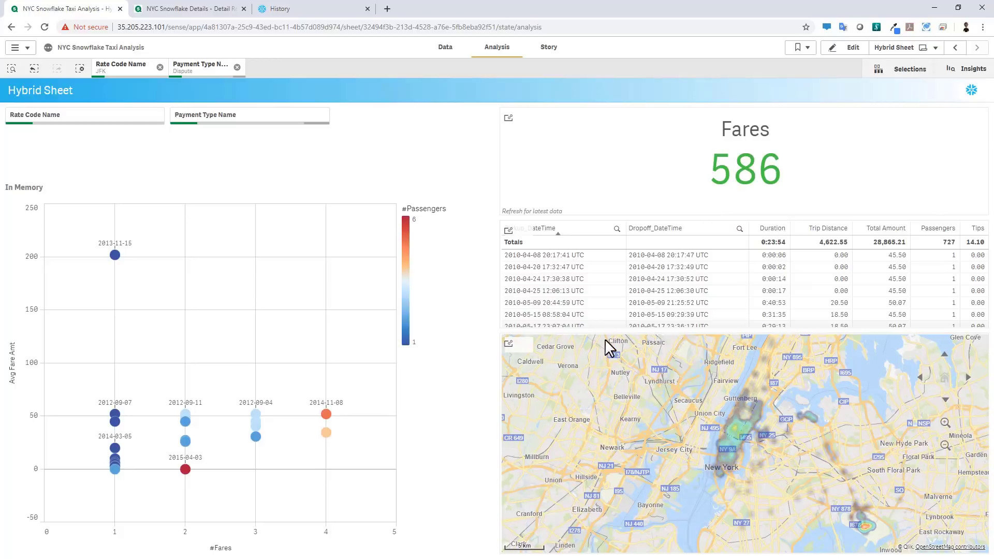
left_click(556, 257)
left_click_drag(557, 257, 555, 275)
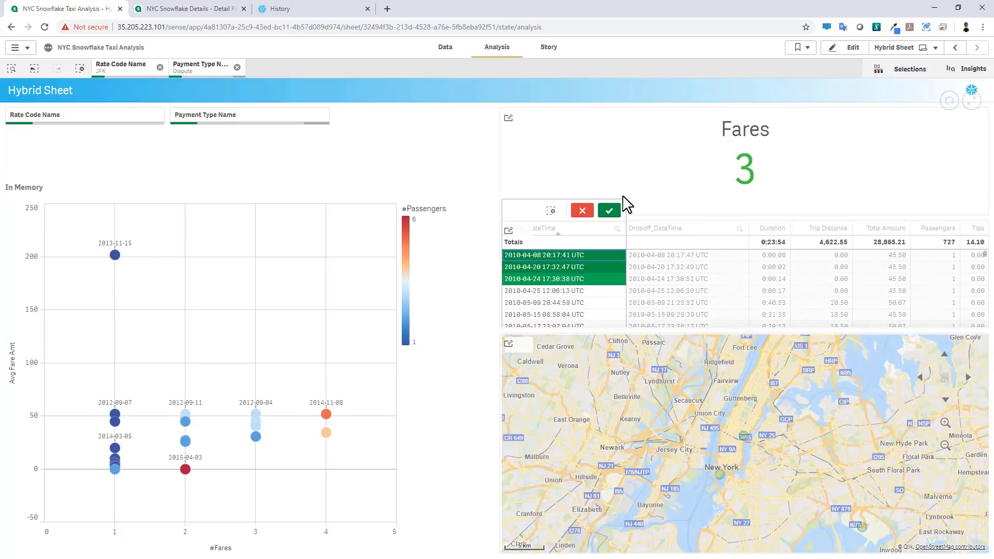
left_click(581, 211)
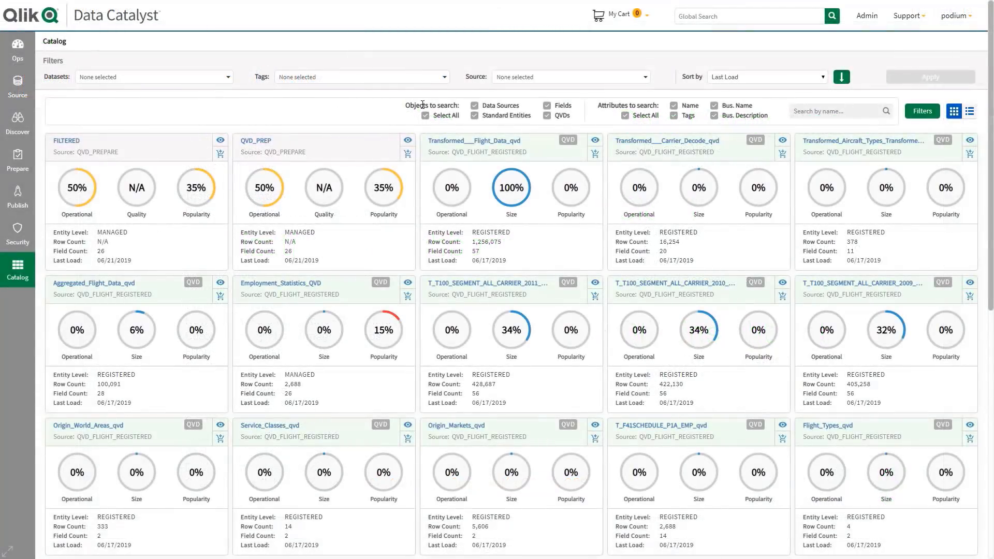
Step: Search only QVDs in the catalog for "employ" and view the Employment_Statistics_QVD entity
left_click(425, 115)
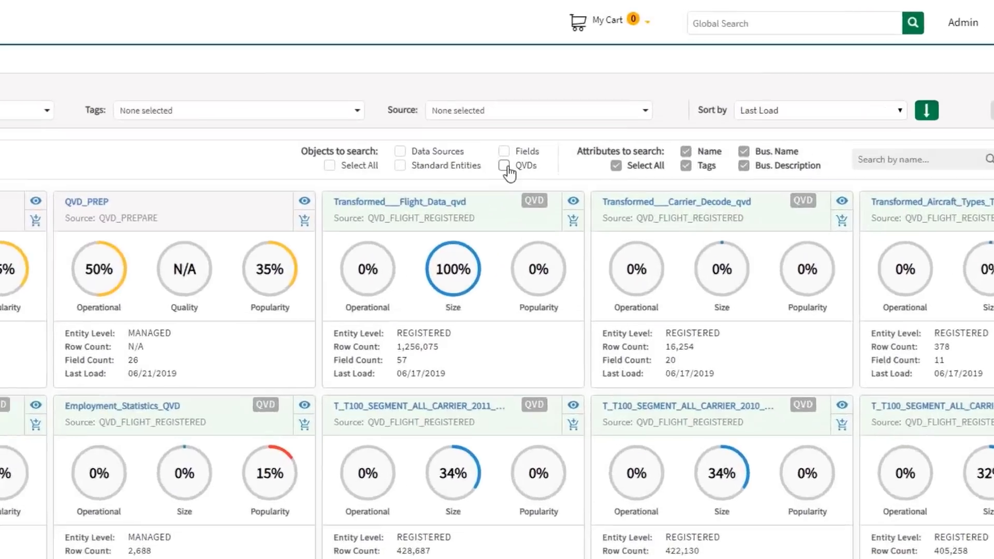
left_click(549, 116)
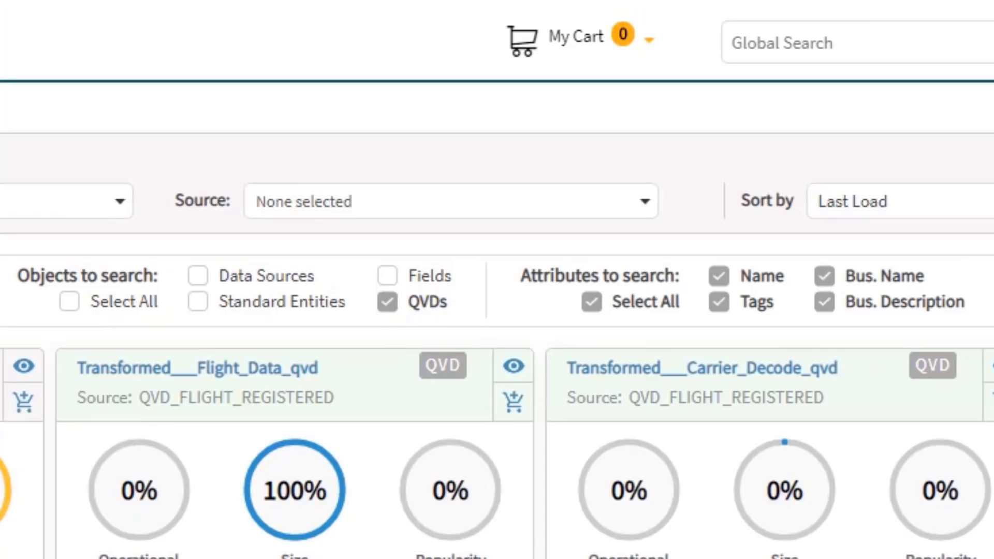
left_click(816, 113)
type("employ")
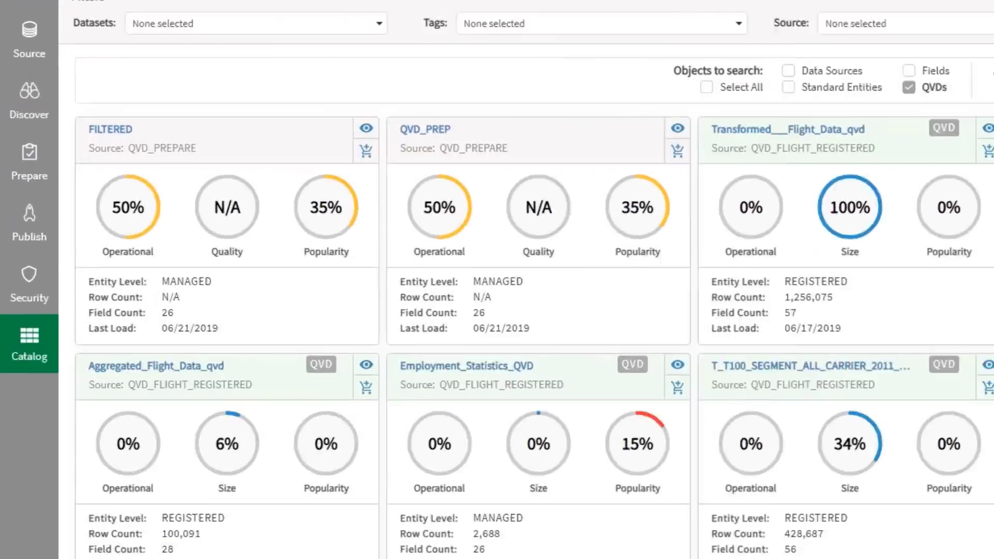
key("Return")
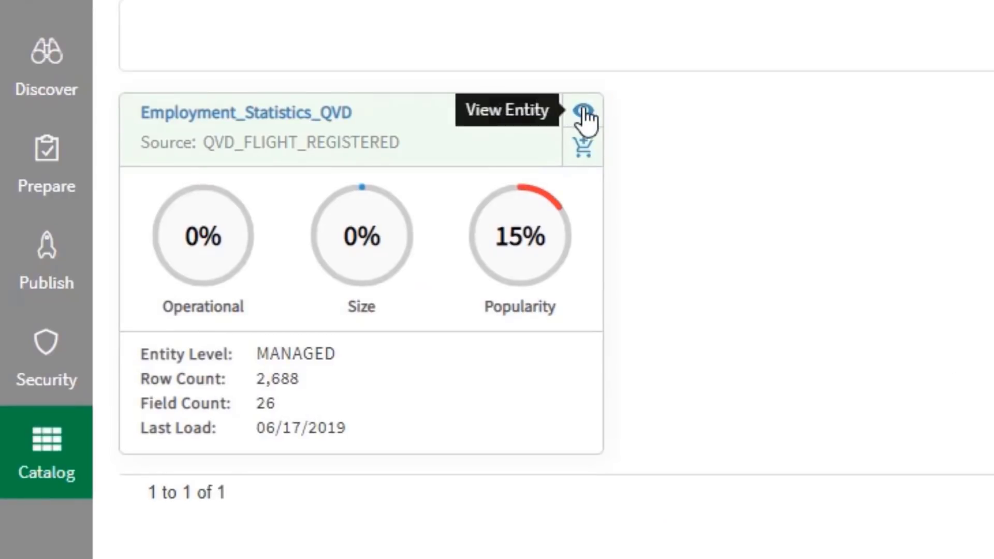
left_click(234, 140)
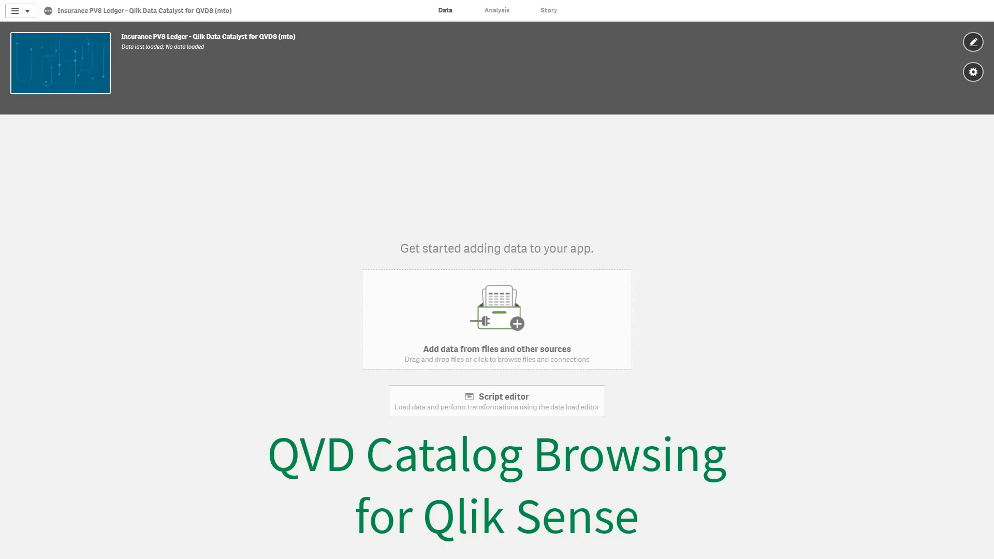
Step: Start adding data to the Insurance PVS Ledger app from the QVD Catalog and search the catalog for PVS
left_click(584, 327)
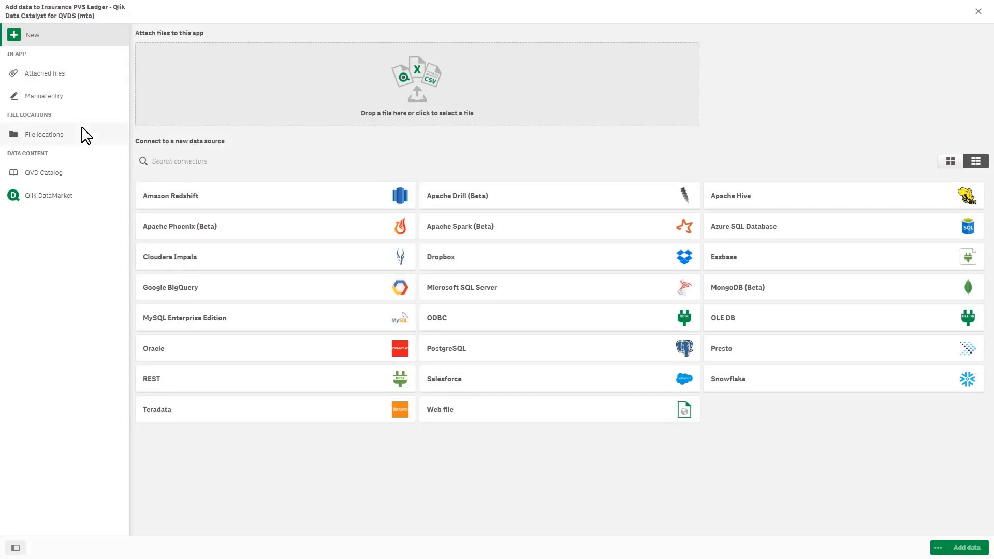
left_click(63, 173)
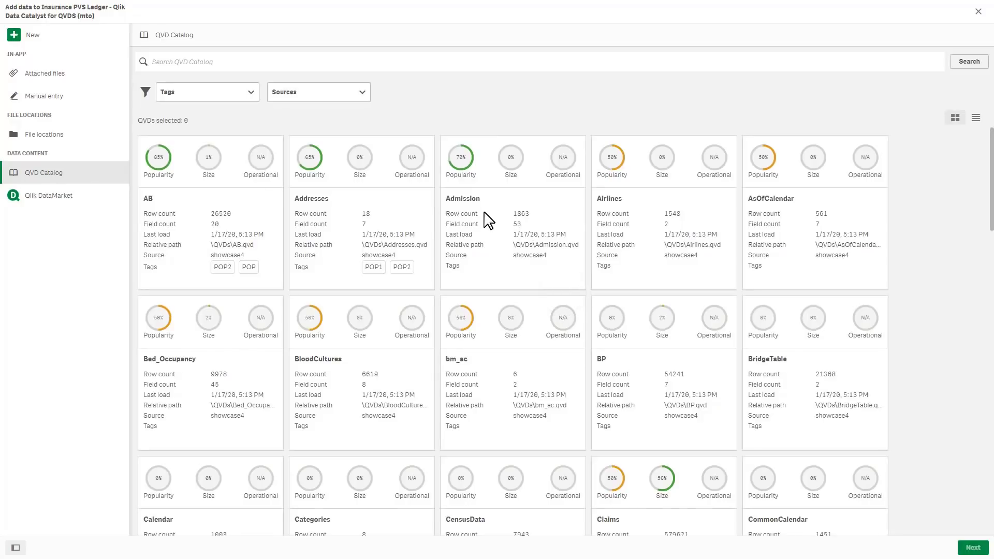
left_click(534, 61)
type("PVS")
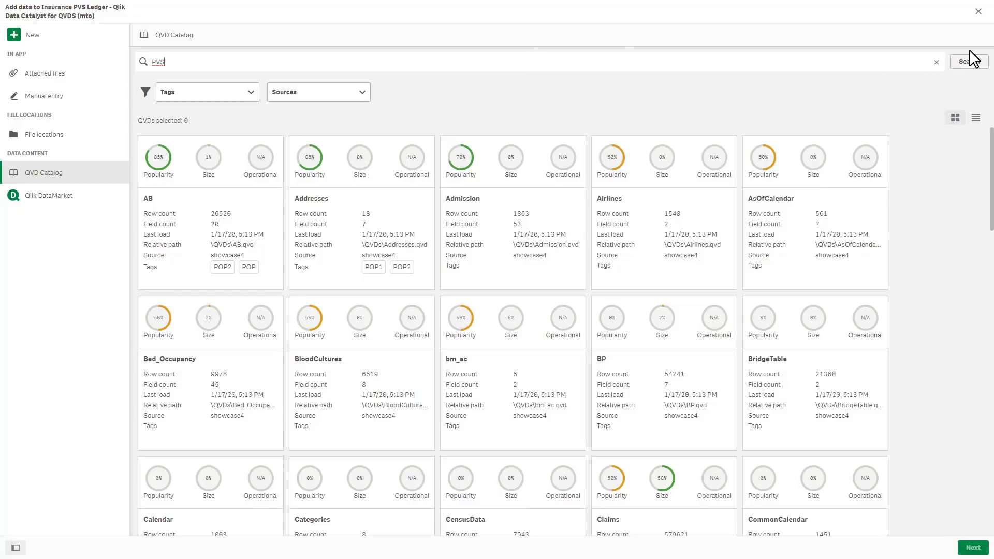
left_click(968, 61)
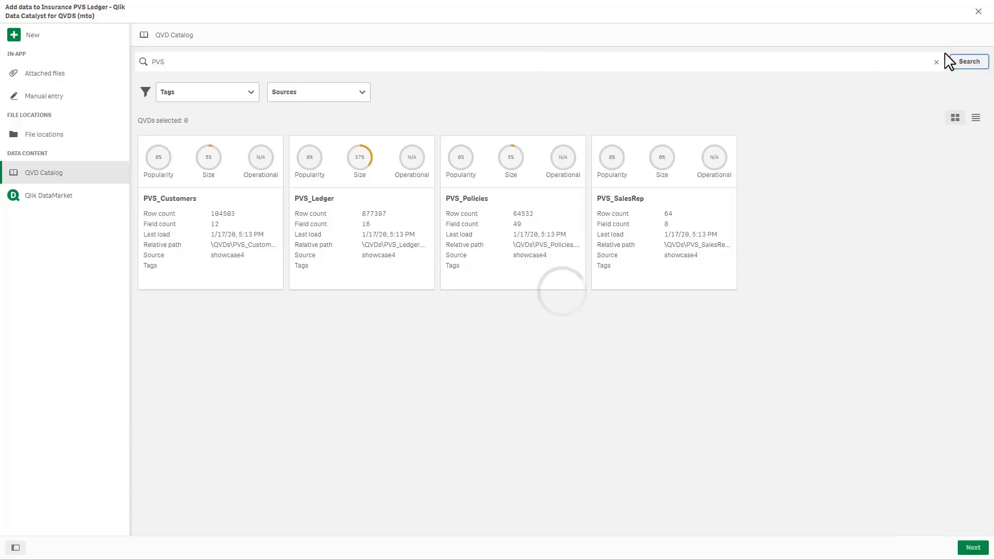